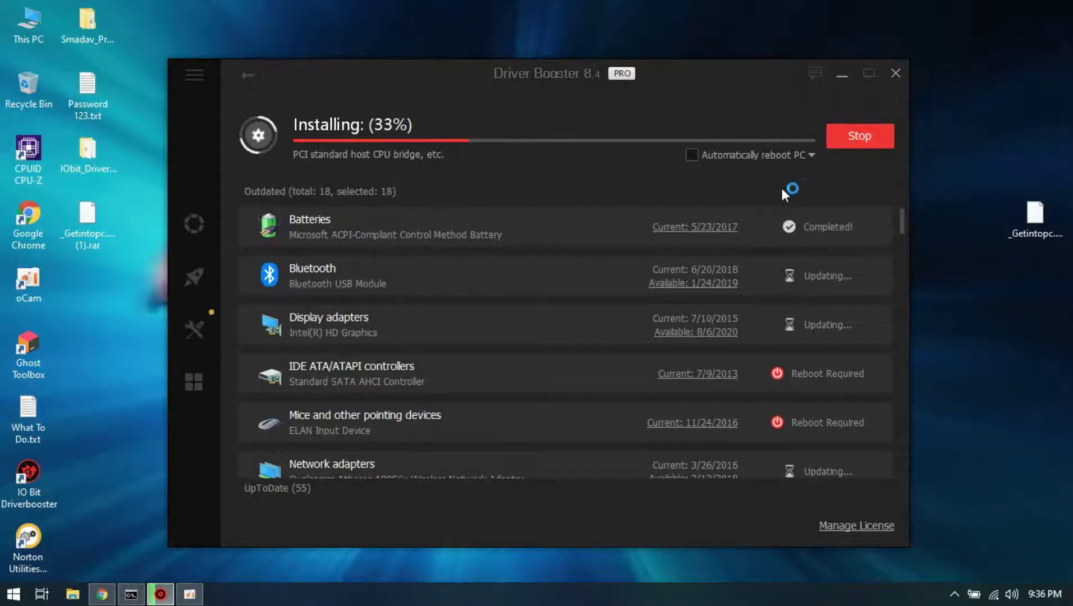
{"action": "scroll", "coordinate": [557, 277], "scroll_direction": "down", "scroll_amount": 3}
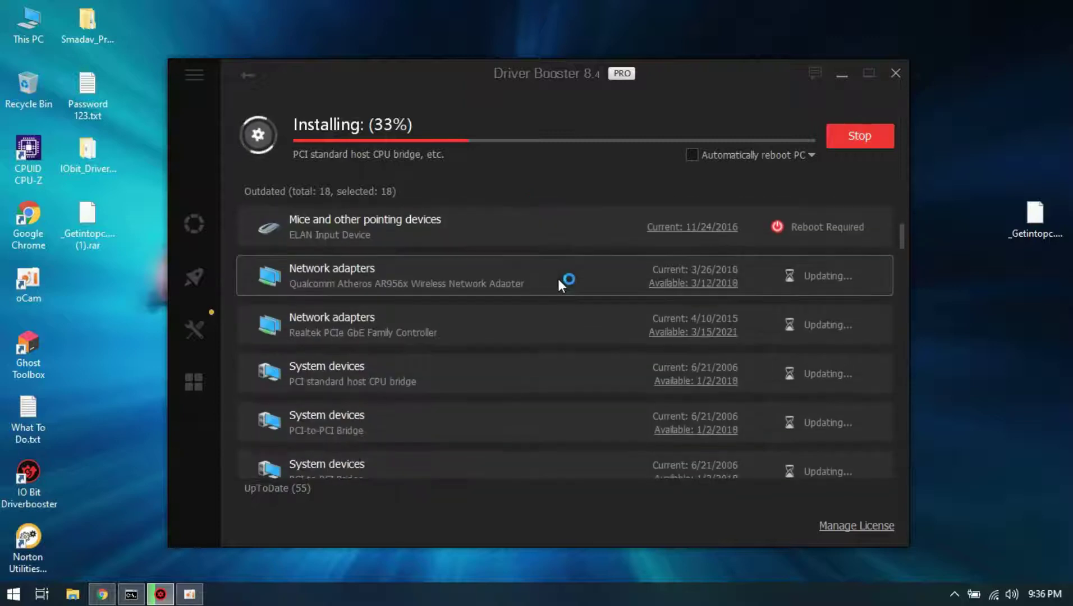
{"action": "scroll", "coordinate": [558, 278], "scroll_direction": "down", "scroll_amount": 2}
{"action": "scroll", "coordinate": [557, 278], "scroll_direction": "down", "scroll_amount": 3}
{"action": "scroll", "coordinate": [557, 278], "scroll_direction": "down", "scroll_amount": 1}
{"action": "scroll", "coordinate": [558, 278], "scroll_direction": "down", "scroll_amount": 2}
{"action": "scroll", "coordinate": [558, 278], "scroll_direction": "down", "scroll_amount": 2}
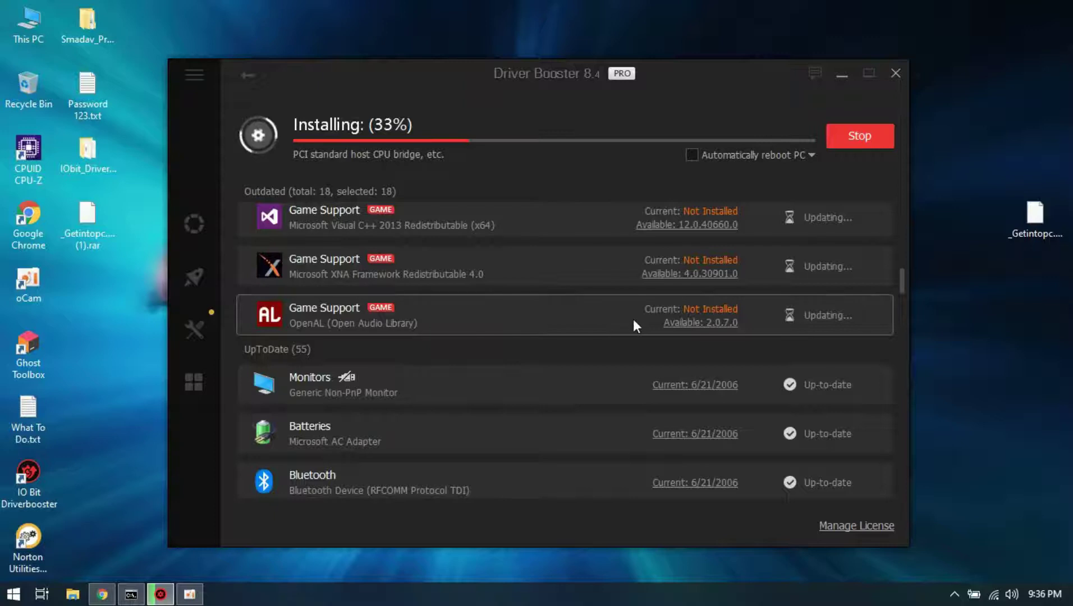
{"action": "scroll", "coordinate": [633, 319], "scroll_direction": "up", "scroll_amount": 1}
{"action": "scroll", "coordinate": [633, 319], "scroll_direction": "up", "scroll_amount": 3}
{"action": "scroll", "coordinate": [633, 318], "scroll_direction": "up", "scroll_amount": 3}
{"action": "scroll", "coordinate": [634, 318], "scroll_direction": "up", "scroll_amount": 3}
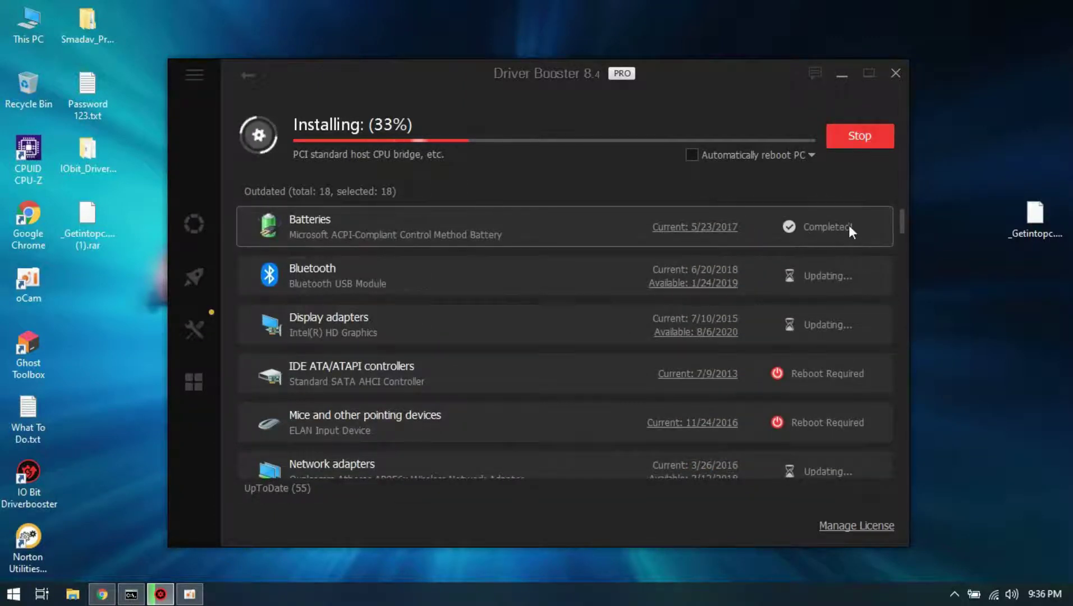
{"action": "scroll", "coordinate": [824, 337], "scroll_direction": "down", "scroll_amount": 3}
{"action": "scroll", "coordinate": [824, 337], "scroll_direction": "down", "scroll_amount": 3}
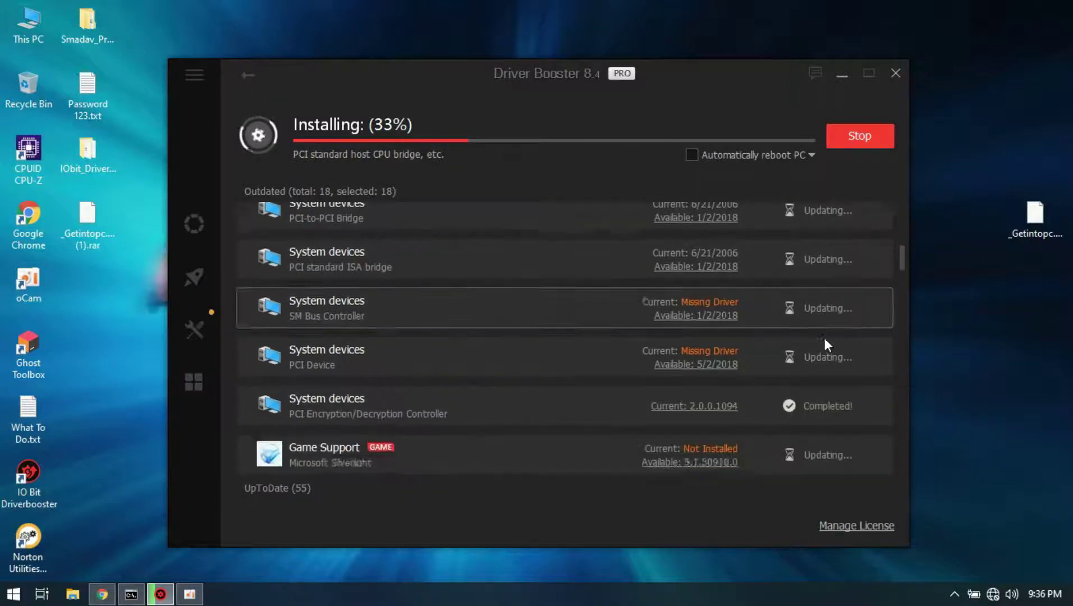
{"action": "scroll", "coordinate": [824, 337], "scroll_direction": "down", "scroll_amount": 3}
{"action": "scroll", "coordinate": [825, 338], "scroll_direction": "down", "scroll_amount": 2}
{"action": "scroll", "coordinate": [818, 289], "scroll_direction": "down", "scroll_amount": 5}
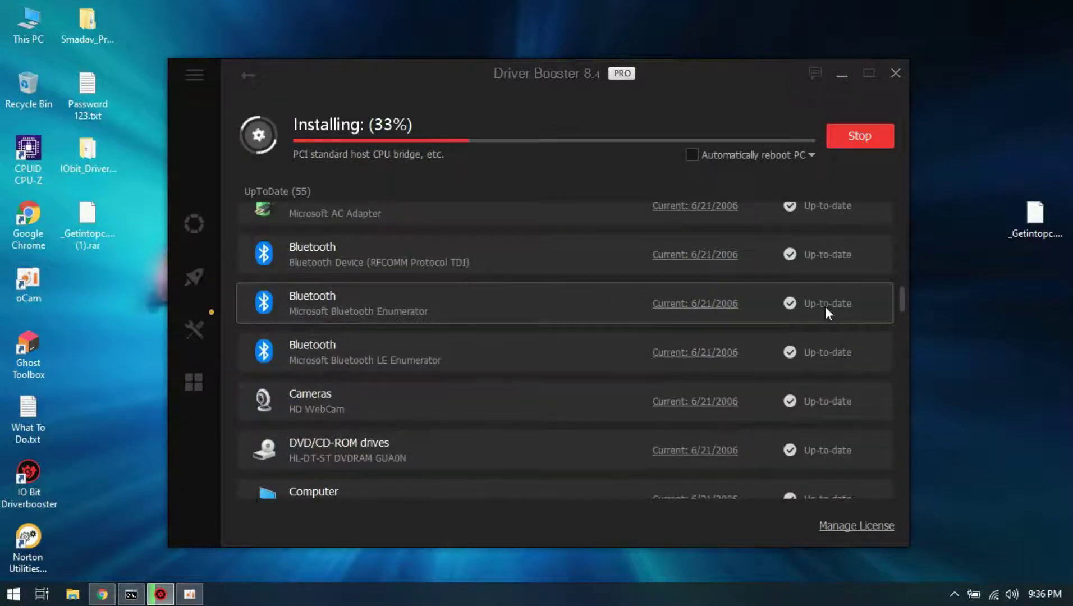
{"action": "scroll", "coordinate": [825, 307], "scroll_direction": "up", "scroll_amount": 1}
{"action": "scroll", "coordinate": [825, 306], "scroll_direction": "up", "scroll_amount": 3}
{"action": "scroll", "coordinate": [826, 307], "scroll_direction": "up", "scroll_amount": 3}
{"action": "scroll", "coordinate": [843, 307], "scroll_direction": "up", "scroll_amount": 3}
{"action": "scroll", "coordinate": [842, 306], "scroll_direction": "up", "scroll_amount": 3}
{"action": "scroll", "coordinate": [842, 307], "scroll_direction": "up", "scroll_amount": 3}
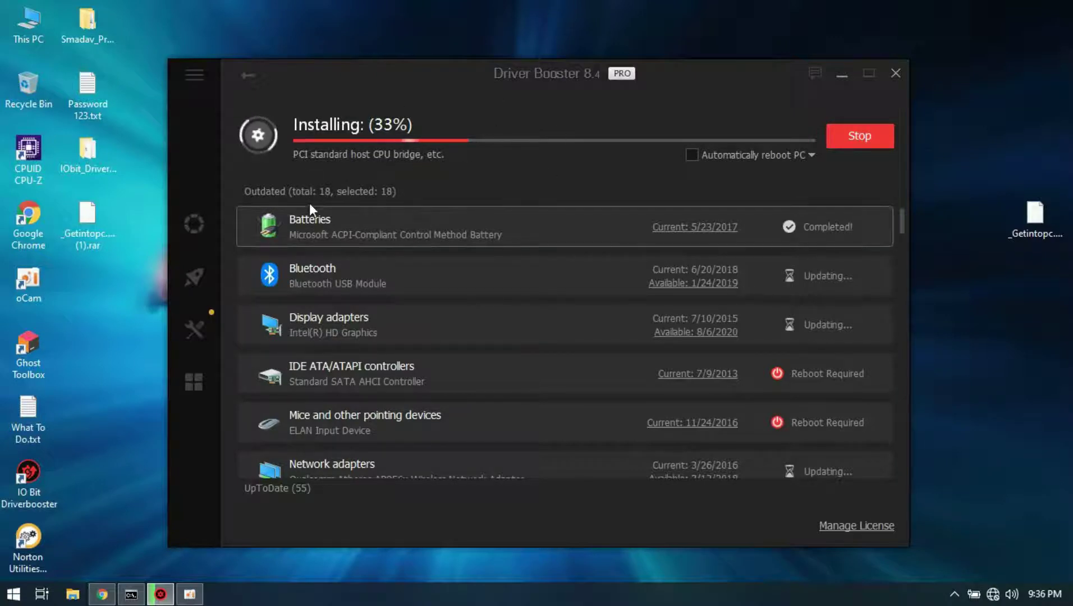
Step: Arrange the Driver Booster window and downloaded archive on the desktop, then refresh it
{"action": "left_click_drag", "start_coordinate": [406, 70], "coordinate": [543, 58]}
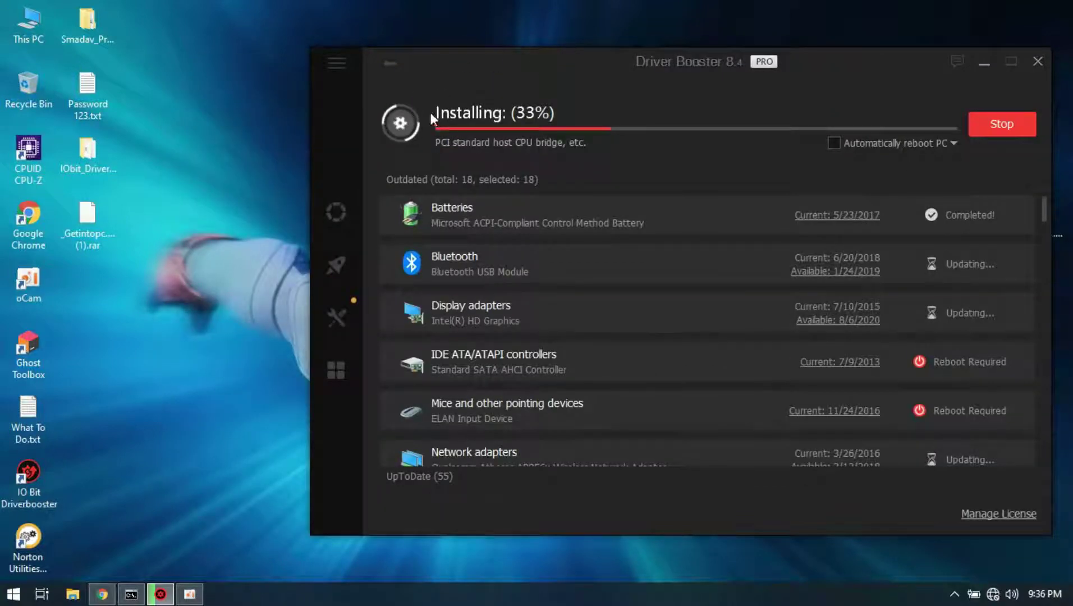
{"action": "left_click_drag", "start_coordinate": [87, 222], "coordinate": [265, 167]}
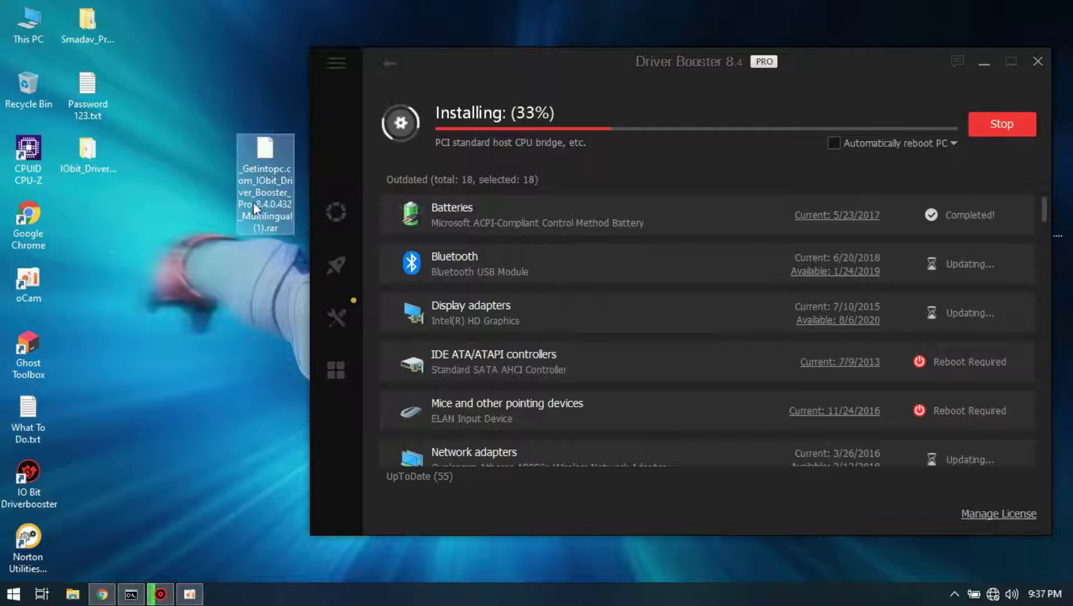
{"action": "right_click", "coordinate": [260, 360]}
{"action": "left_click", "coordinate": [316, 399]}
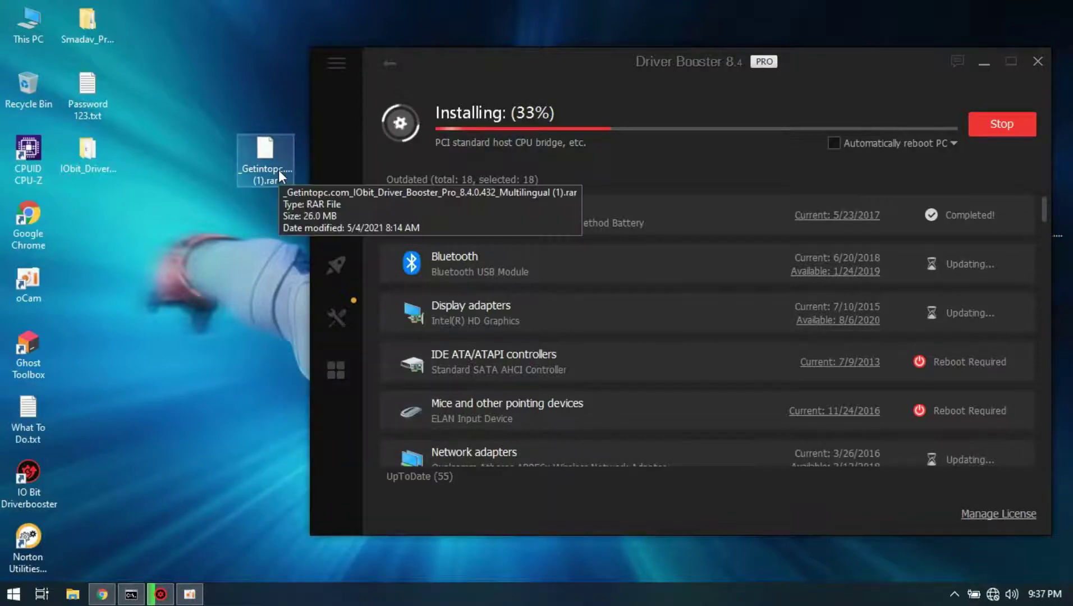
Step: Extract the Driver Booster Pro .rar archive in place with 7-Zip's Extract Here
{"action": "left_click", "coordinate": [278, 169]}
{"action": "right_click", "coordinate": [278, 169]}
{"action": "mouse_move", "coordinate": [317, 200]}
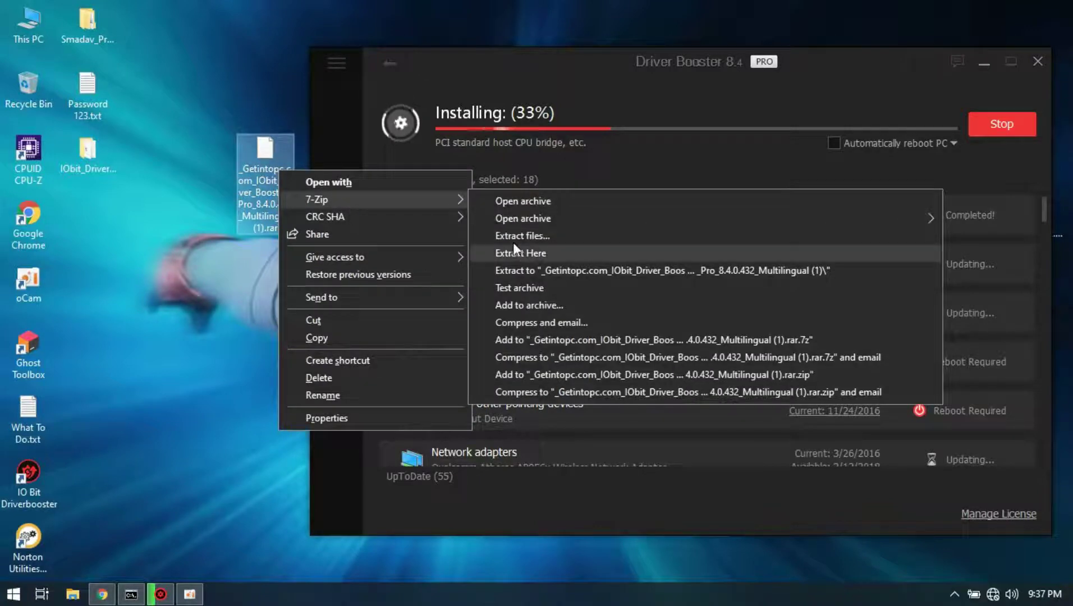
{"action": "left_click", "coordinate": [515, 252]}
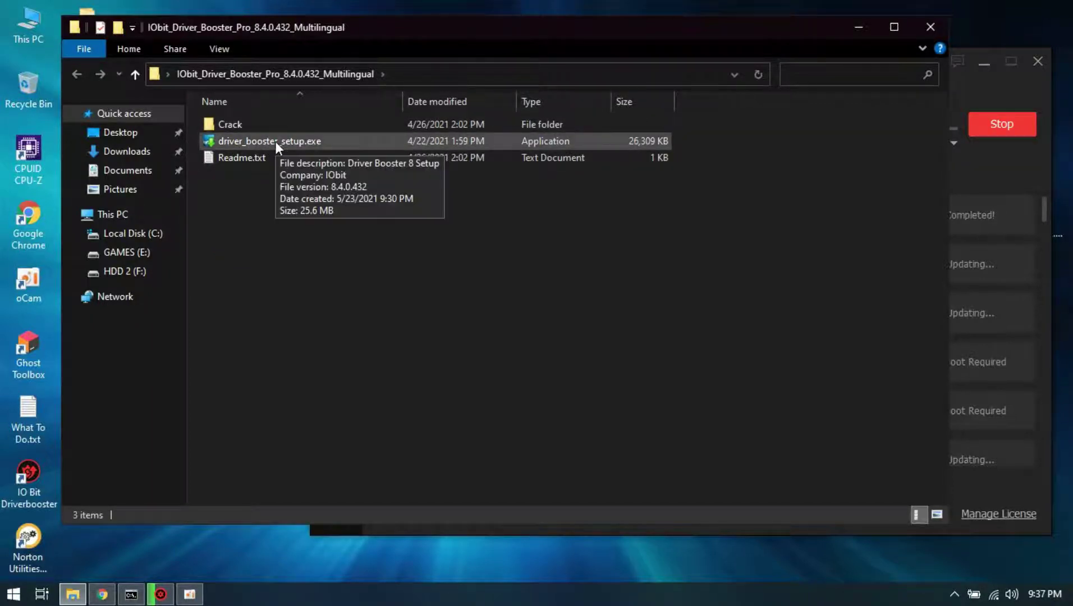
Step: Read Readme.txt in Notepad, noting Loader-IDB.exe, then close it and select the Crack folder
{"action": "double_click", "coordinate": [254, 157]}
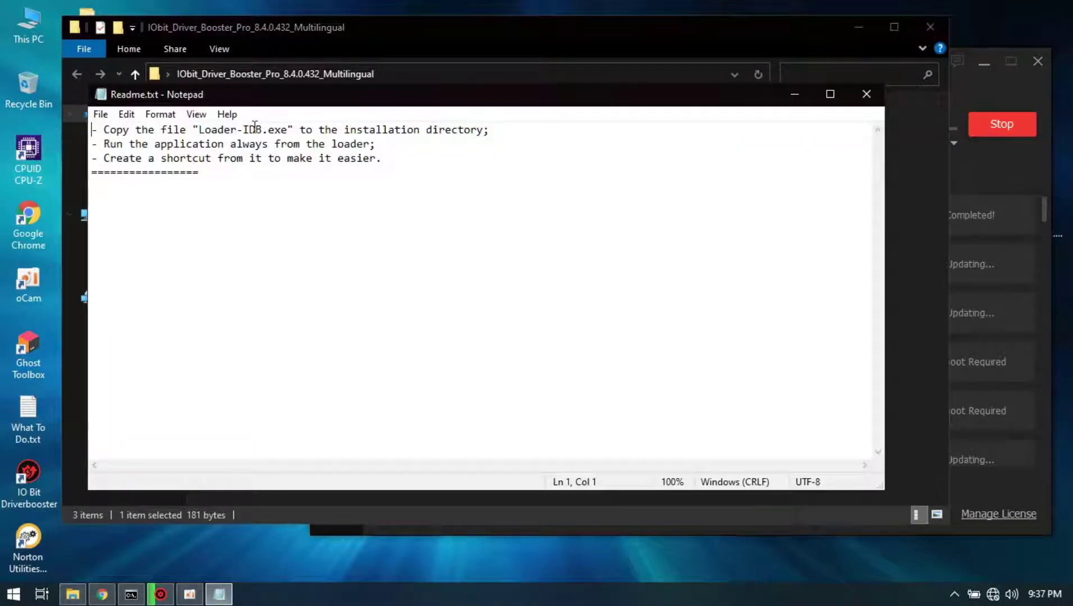
{"action": "left_click_drag", "start_coordinate": [290, 130], "coordinate": [200, 129]}
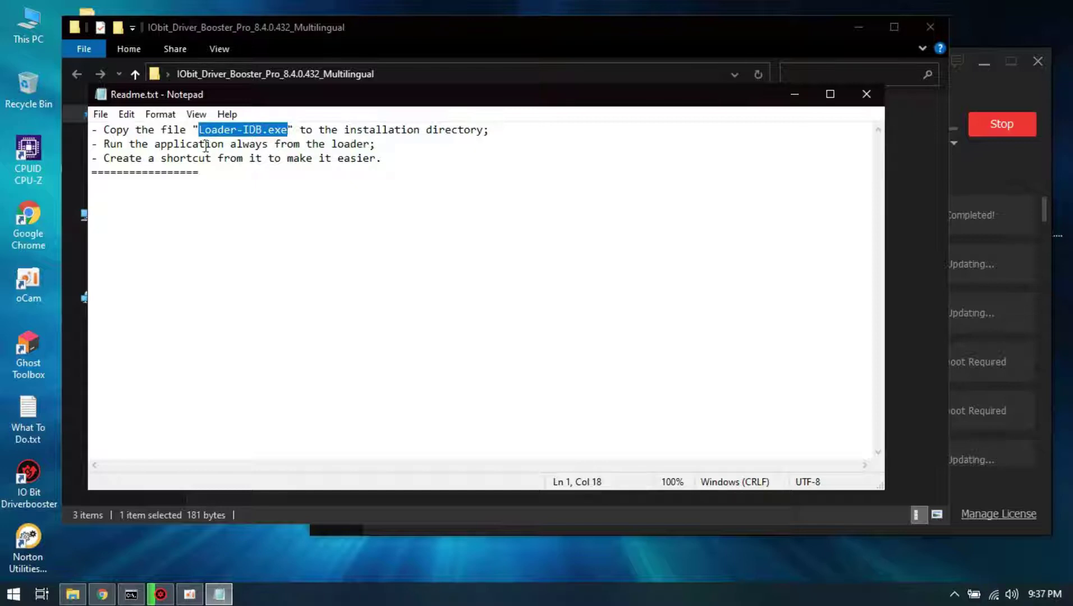
{"action": "left_click", "coordinate": [171, 144]}
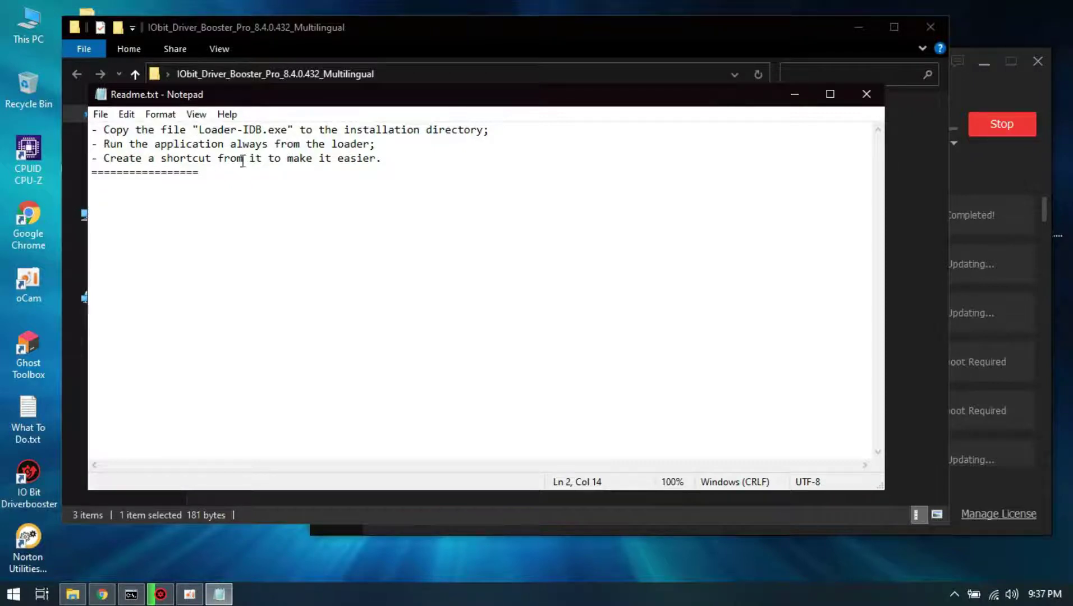
{"action": "left_click", "coordinate": [866, 94]}
{"action": "left_click", "coordinate": [230, 124]}
Step: Copy Loader-IDB.exe from the Crack folder and close the extracted folder window
{"action": "key", "text": "Return"}
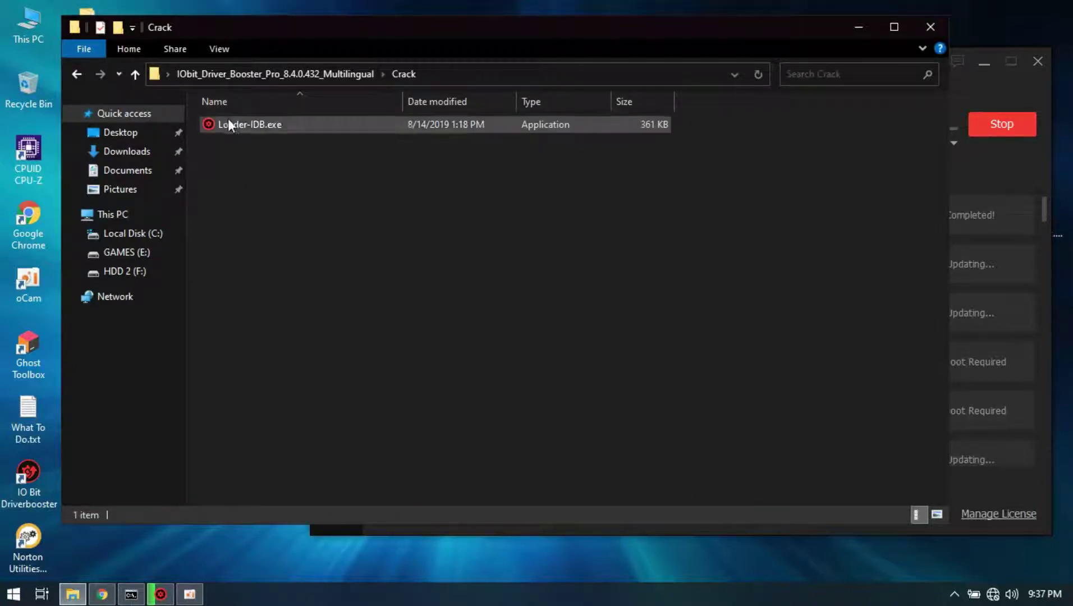
{"action": "right_click", "coordinate": [237, 124]}
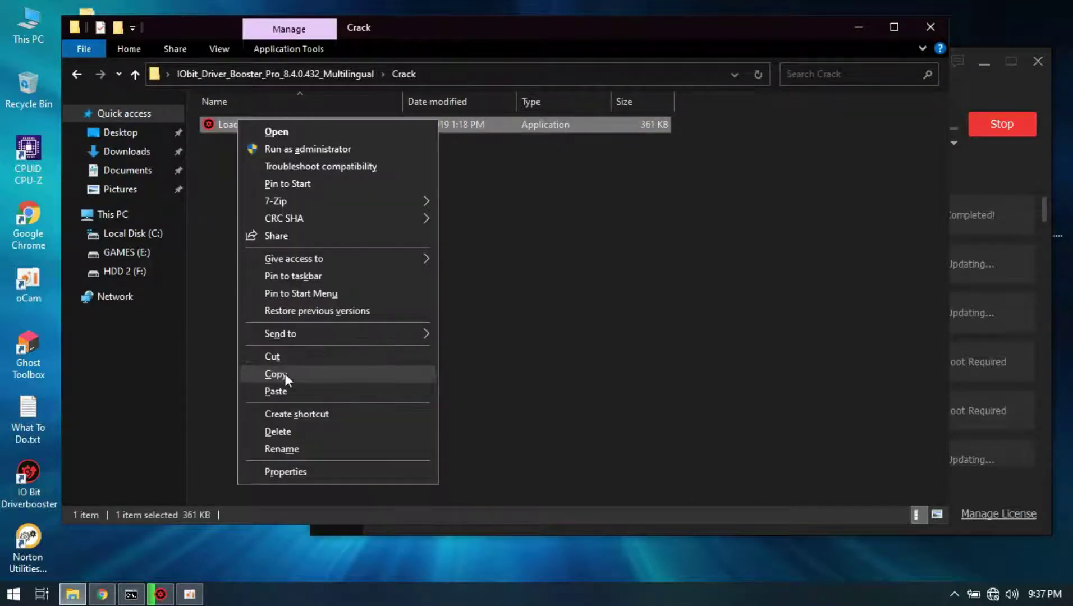
{"action": "left_click", "coordinate": [936, 47]}
{"action": "left_click", "coordinate": [930, 27]}
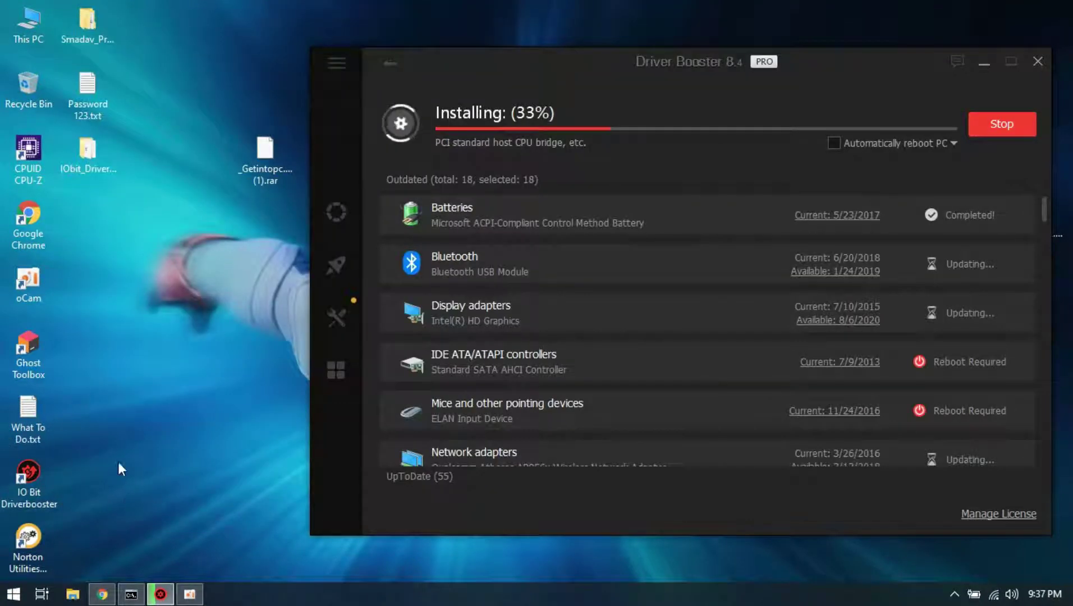
Step: Browse to C:\Program Files (x86)\IObit\Driver Booster\8.4.0 in a new Explorer window
{"action": "left_click", "coordinate": [72, 594]}
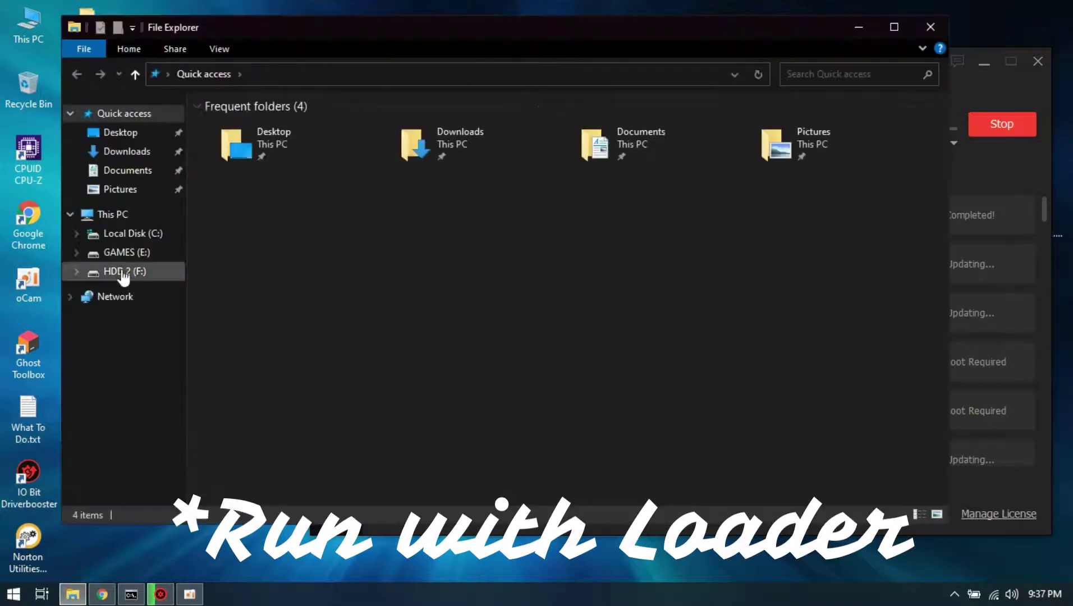
{"action": "left_click", "coordinate": [133, 233]}
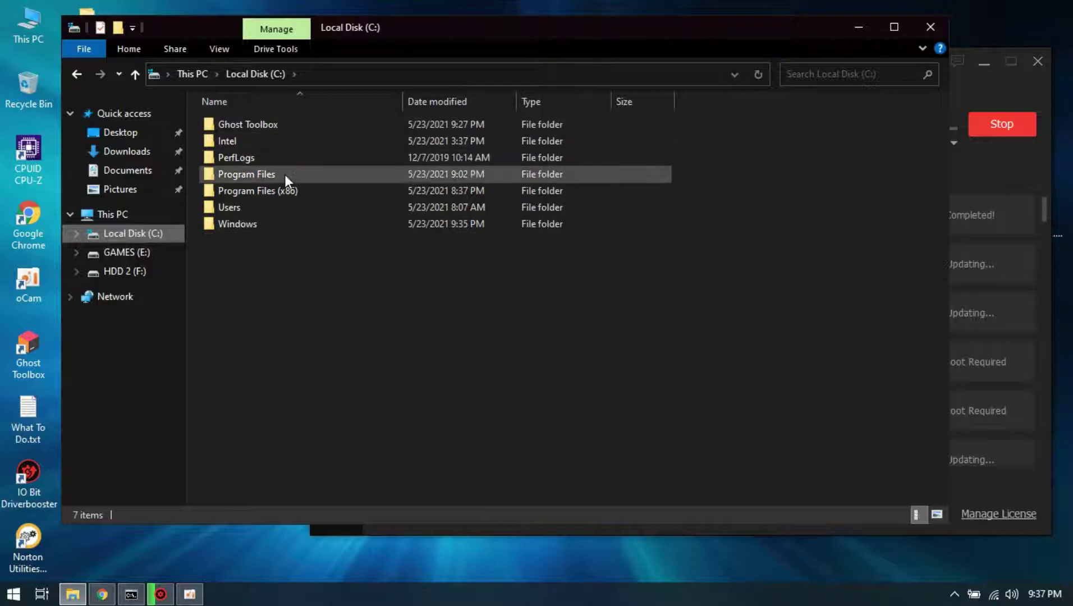
{"action": "double_click", "coordinate": [284, 174]}
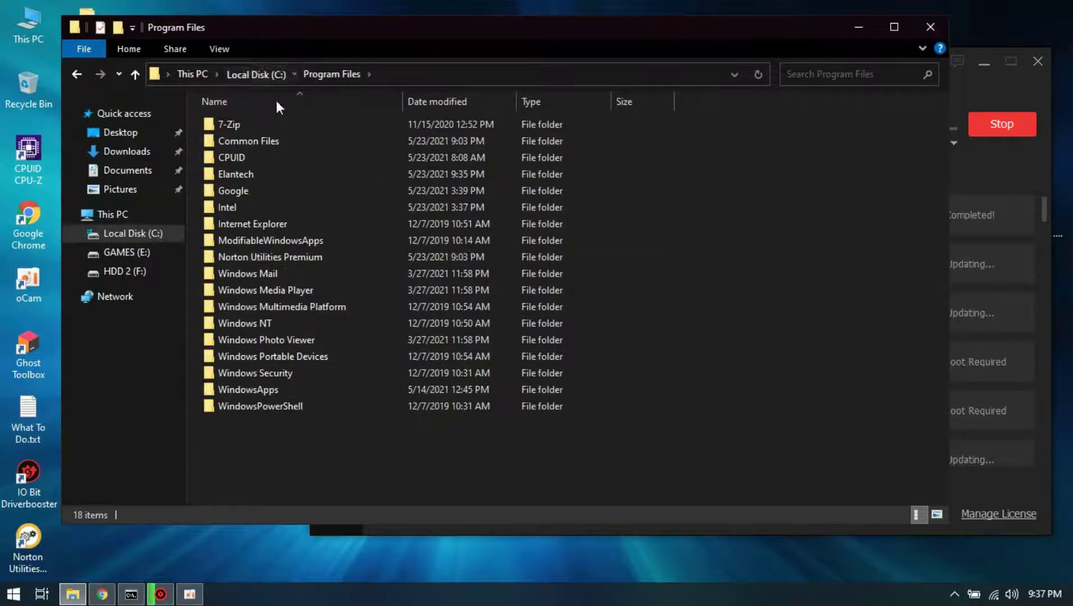
{"action": "key", "text": "BackSpace"}
{"action": "double_click", "coordinate": [268, 191]}
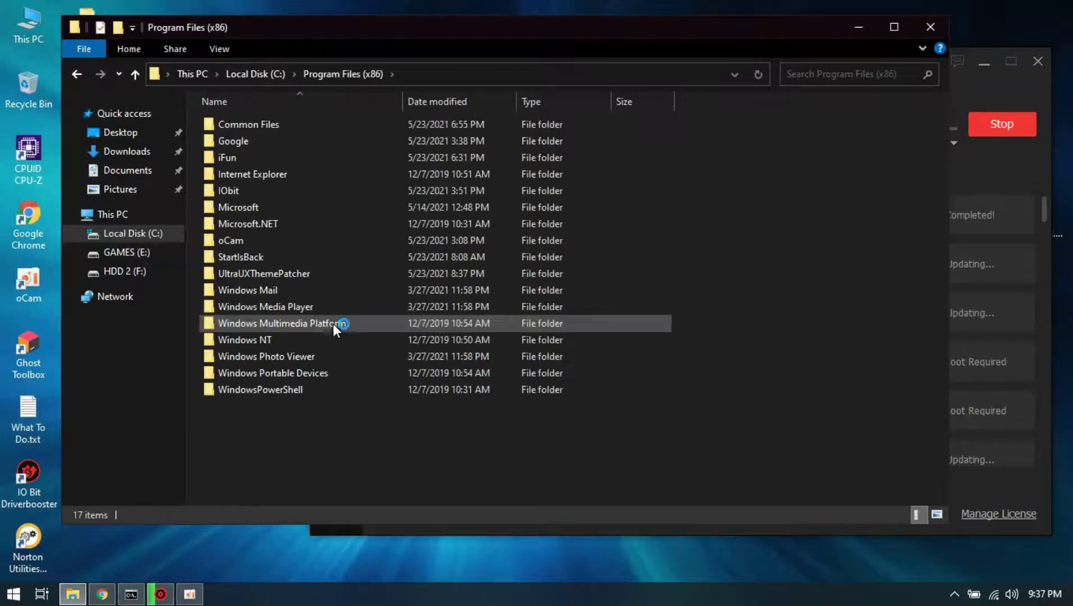
{"action": "left_click", "coordinate": [259, 190]}
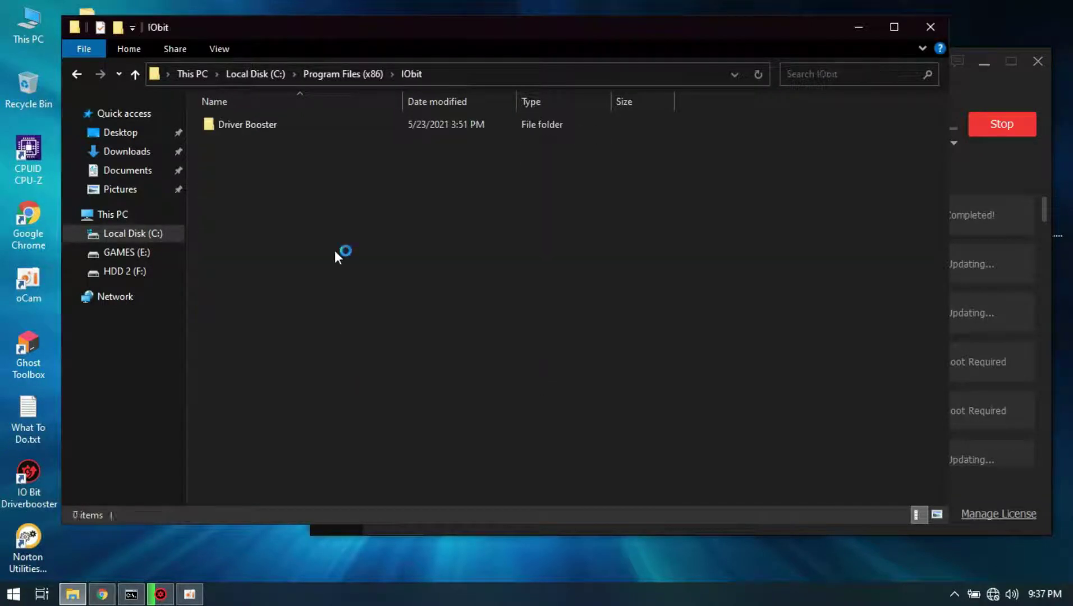
{"action": "double_click", "coordinate": [292, 127]}
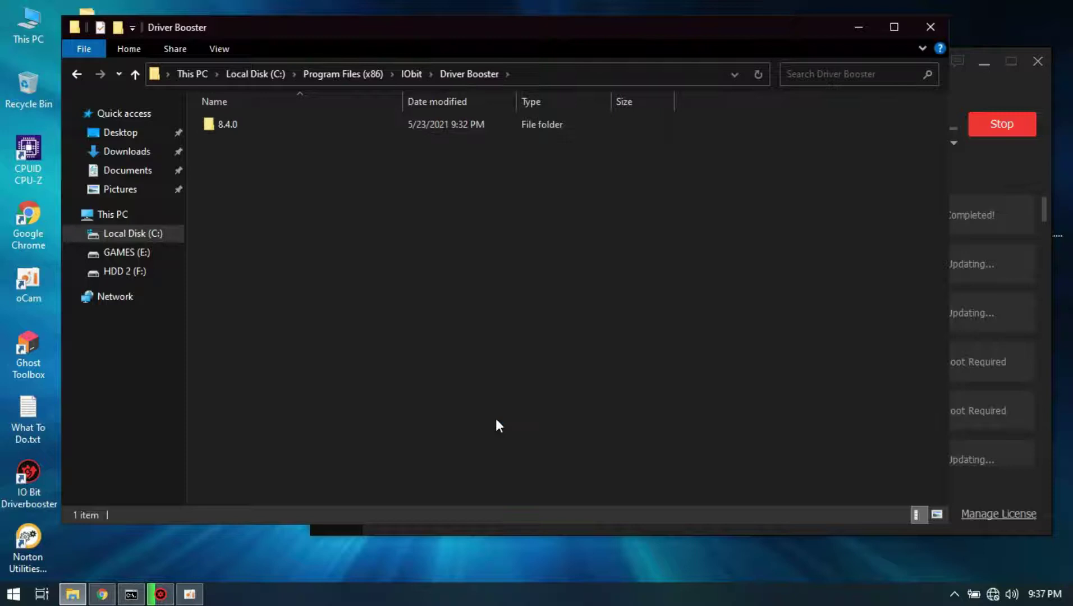
{"action": "double_click", "coordinate": [259, 127]}
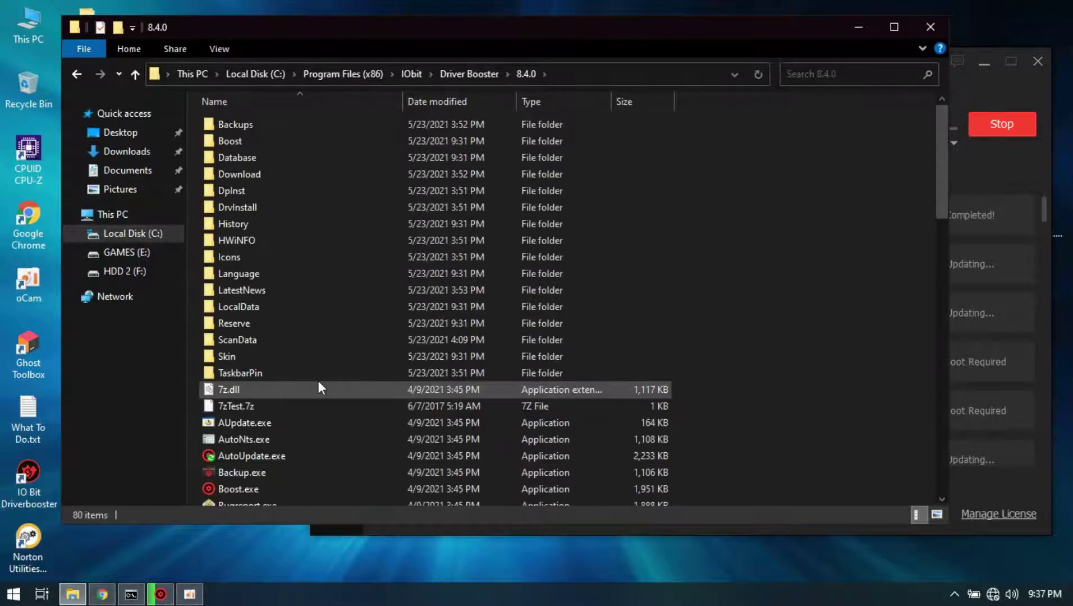
{"action": "scroll", "coordinate": [319, 389], "scroll_direction": "down", "scroll_amount": 5}
{"action": "scroll", "coordinate": [326, 380], "scroll_direction": "down", "scroll_amount": 5}
{"action": "scroll", "coordinate": [325, 380], "scroll_direction": "down", "scroll_amount": 3}
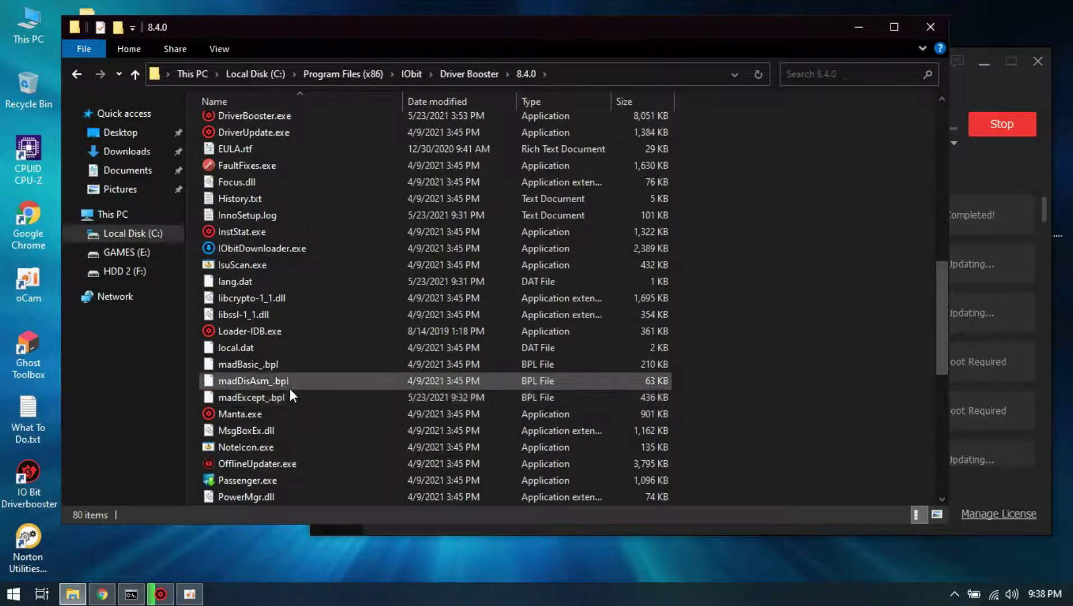
{"action": "scroll", "coordinate": [289, 407], "scroll_direction": "down", "scroll_amount": 5}
{"action": "scroll", "coordinate": [290, 413], "scroll_direction": "up", "scroll_amount": 5}
{"action": "scroll", "coordinate": [289, 412], "scroll_direction": "up", "scroll_amount": 3}
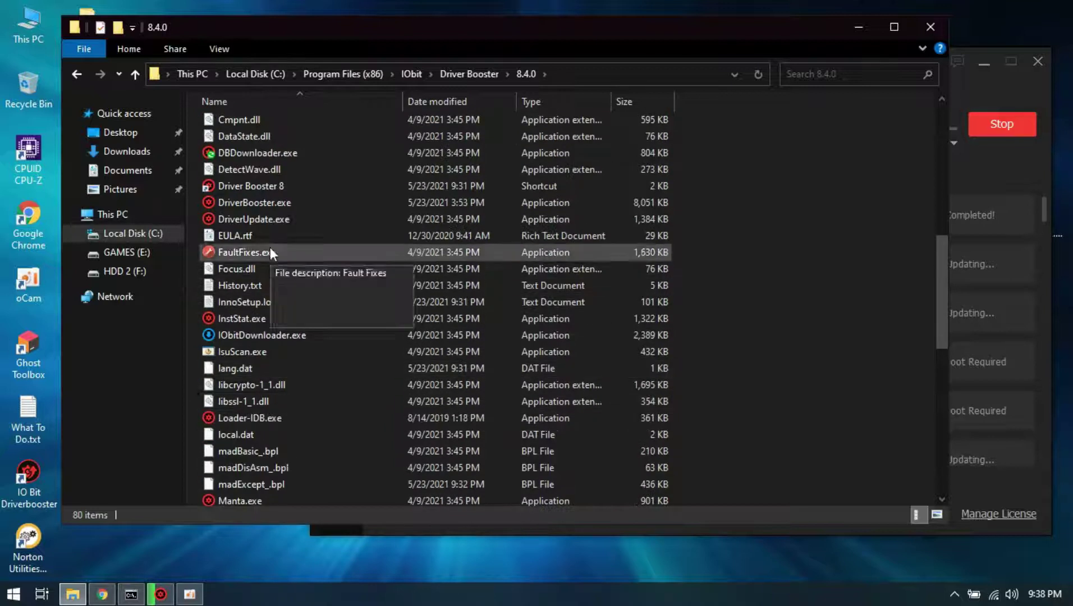
{"action": "scroll", "coordinate": [370, 354], "scroll_direction": "down", "scroll_amount": 3}
{"action": "scroll", "coordinate": [330, 350], "scroll_direction": "down", "scroll_amount": 3}
{"action": "scroll", "coordinate": [301, 332], "scroll_direction": "down", "scroll_amount": 3}
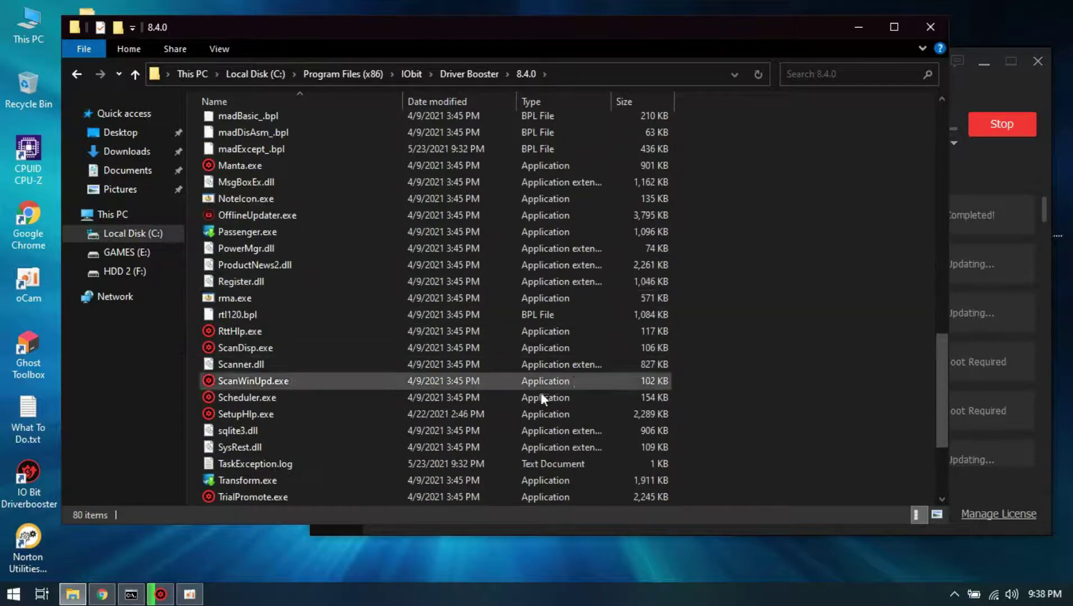
{"action": "scroll", "coordinate": [445, 329], "scroll_direction": "down", "scroll_amount": 3}
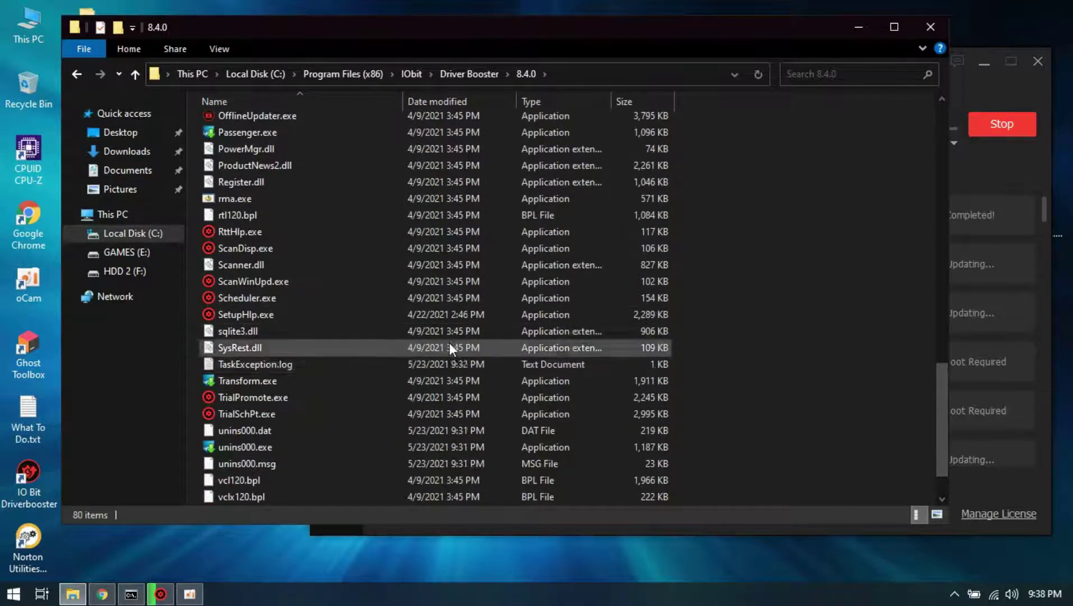
Step: Paste Loader-IDB.exe into the 8.4.0 folder and send a shortcut to the desktop
{"action": "right_click", "coordinate": [790, 291]}
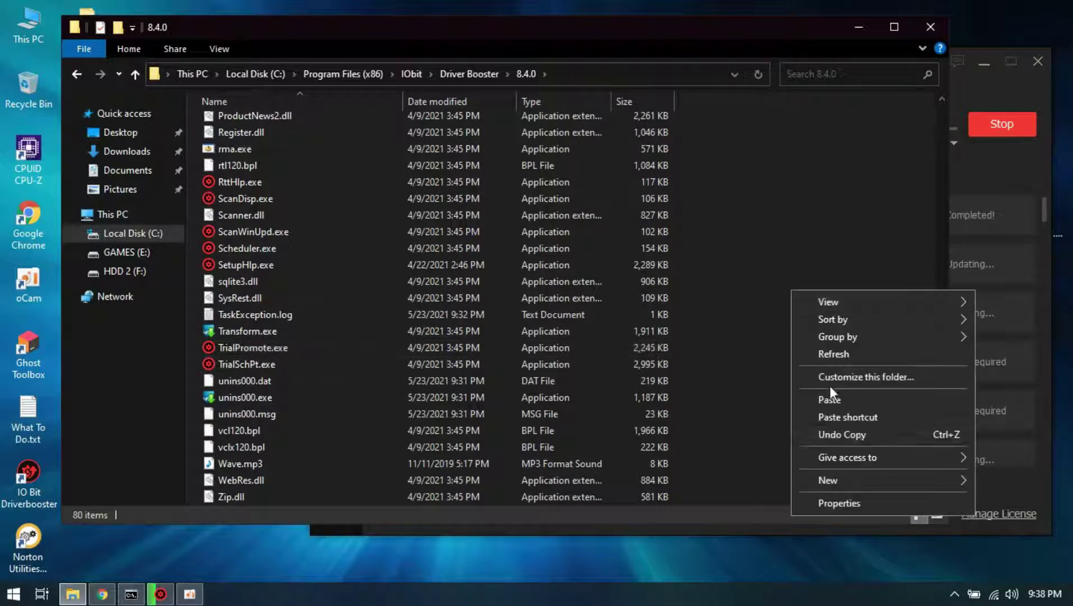
{"action": "left_click", "coordinate": [864, 403]}
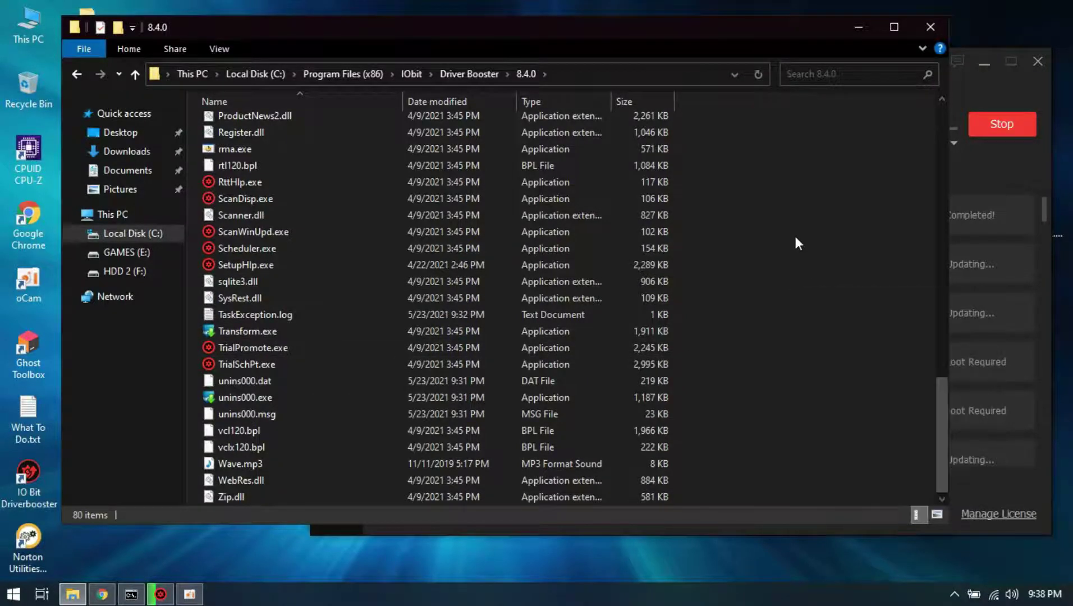
{"action": "key", "text": "l"}
{"action": "key", "text": "l"}
{"action": "key", "text": "l"}
{"action": "key", "text": "l"}
{"action": "key", "text": "l"}
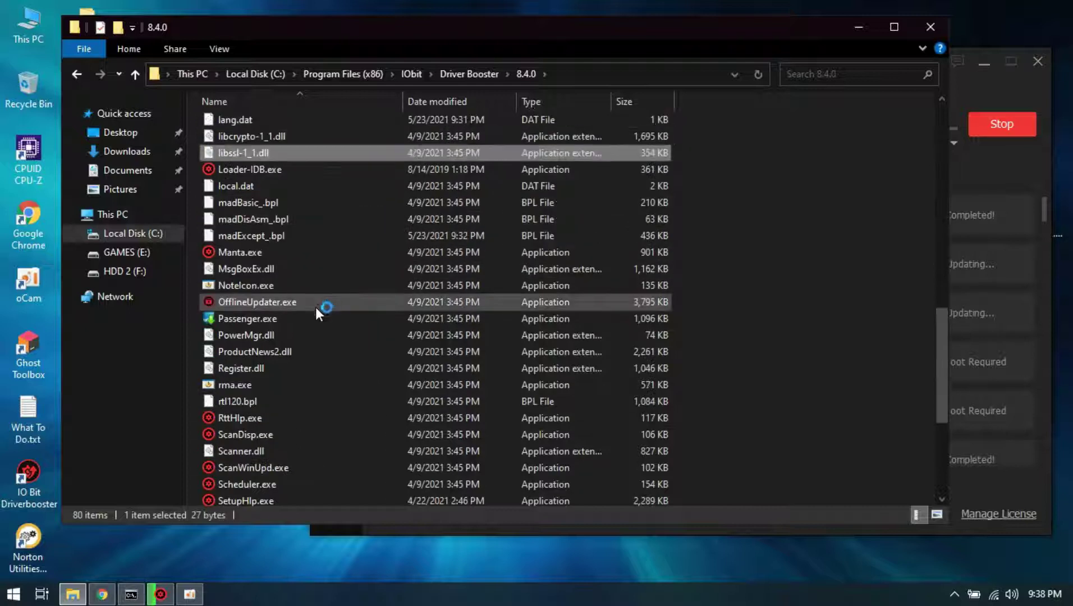
{"action": "key", "text": "l"}
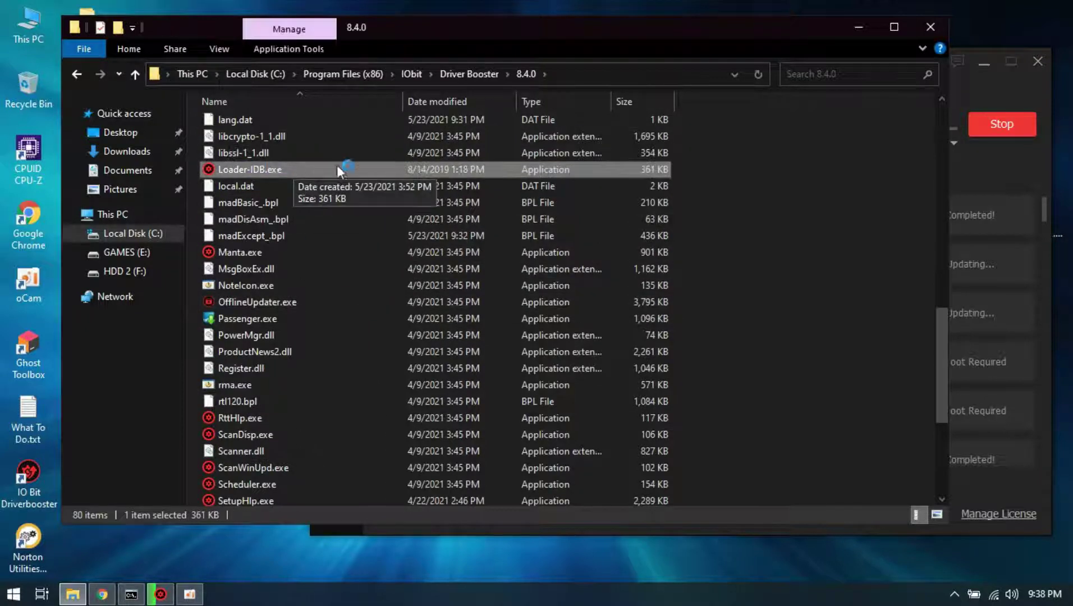
{"action": "right_click", "coordinate": [271, 170]}
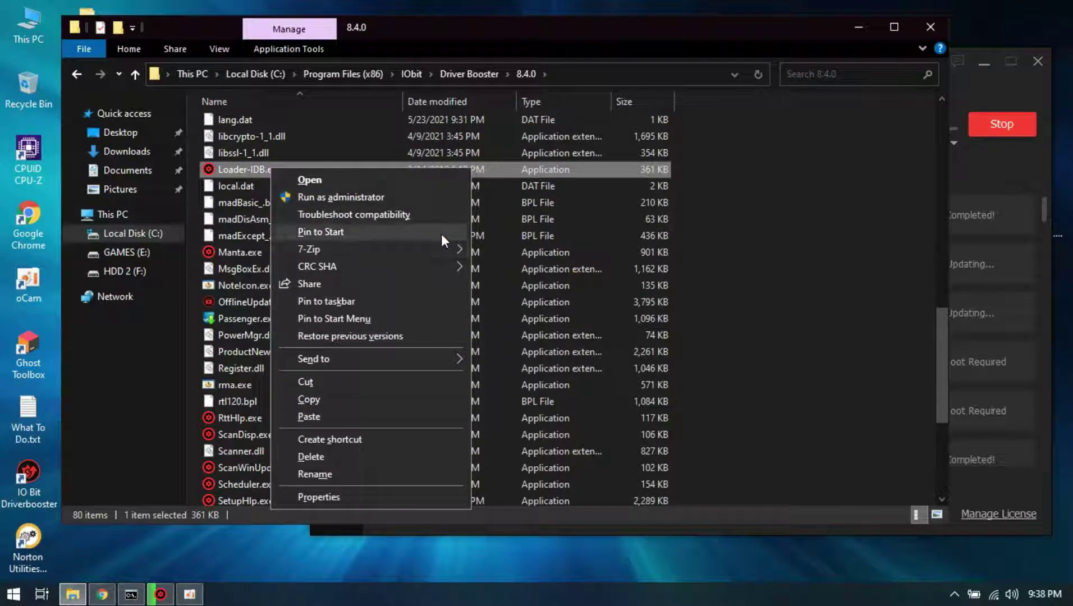
{"action": "mouse_move", "coordinate": [314, 359]}
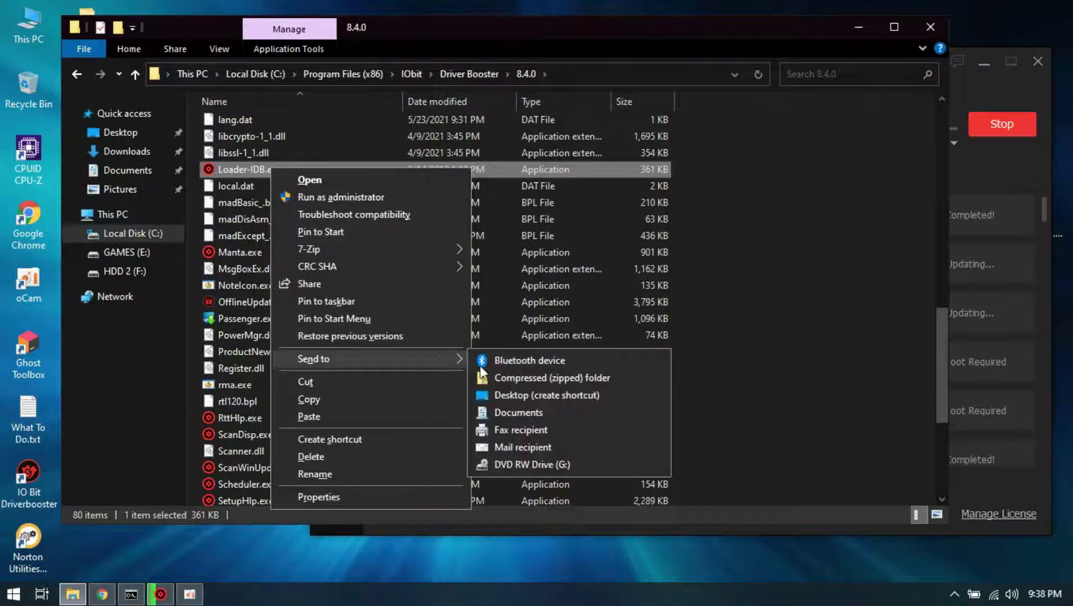
{"action": "left_click", "coordinate": [549, 394]}
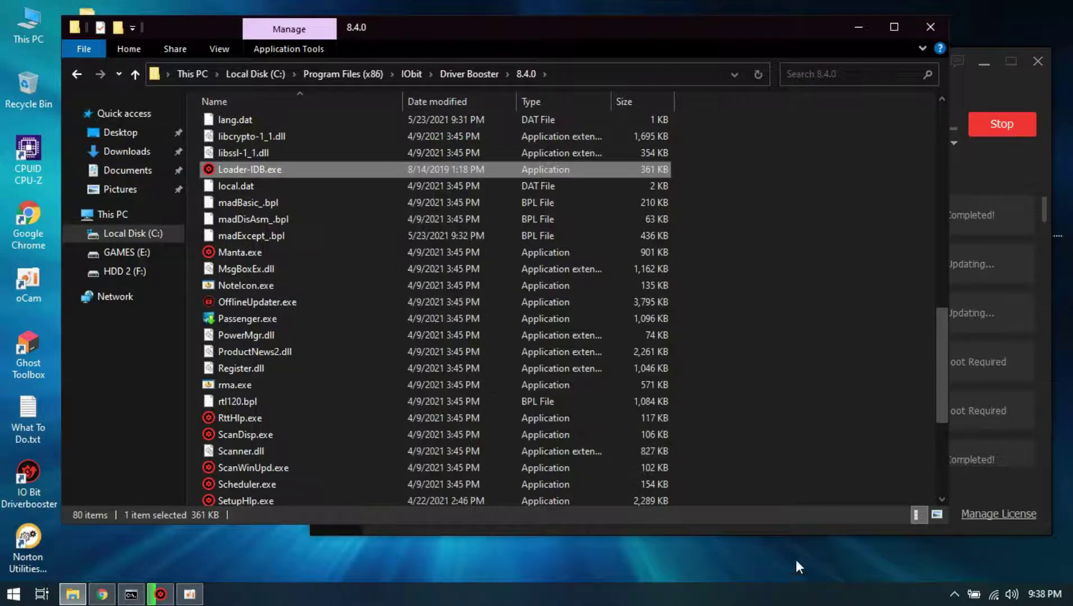
Step: Close the program folder and permanently delete the Loader-IDB desktop shortcut after abandoning a rename
{"action": "left_click", "coordinate": [931, 27]}
{"action": "right_click", "coordinate": [91, 217]}
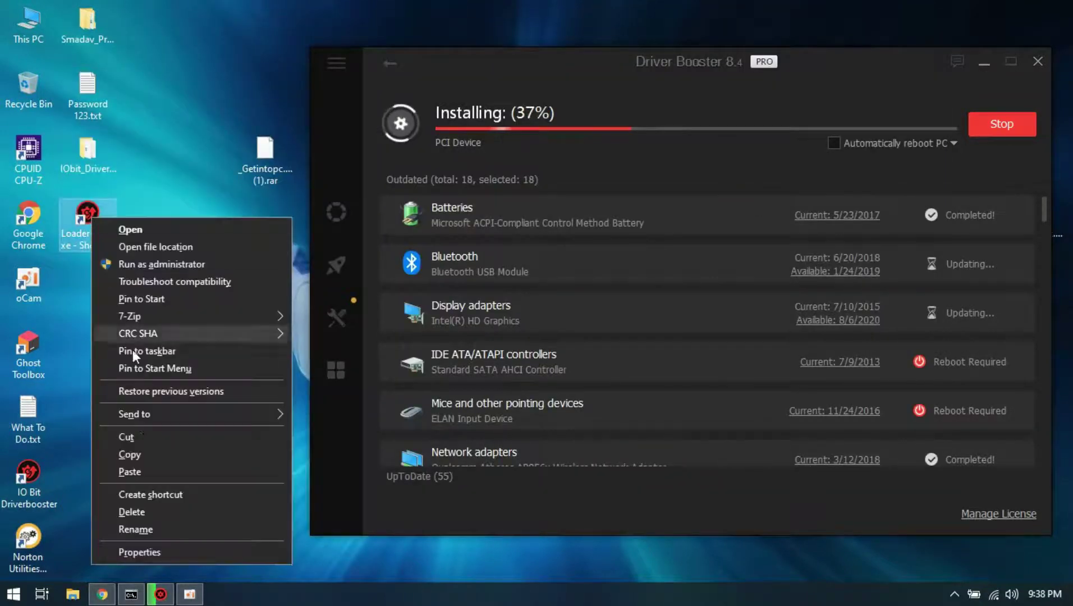
{"action": "left_click", "coordinate": [134, 529]}
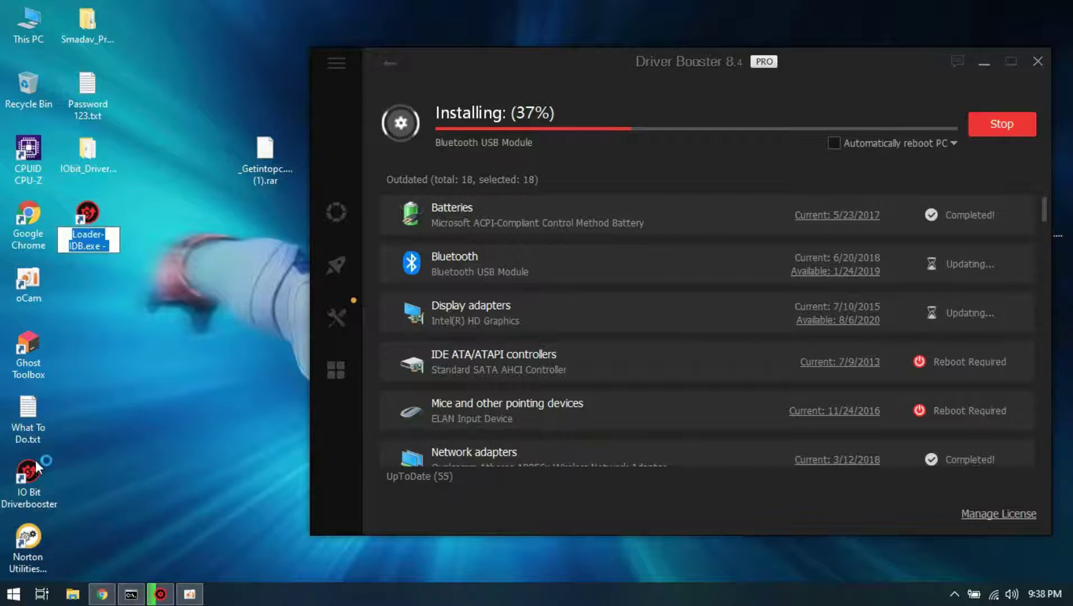
{"action": "left_click", "coordinate": [189, 315]}
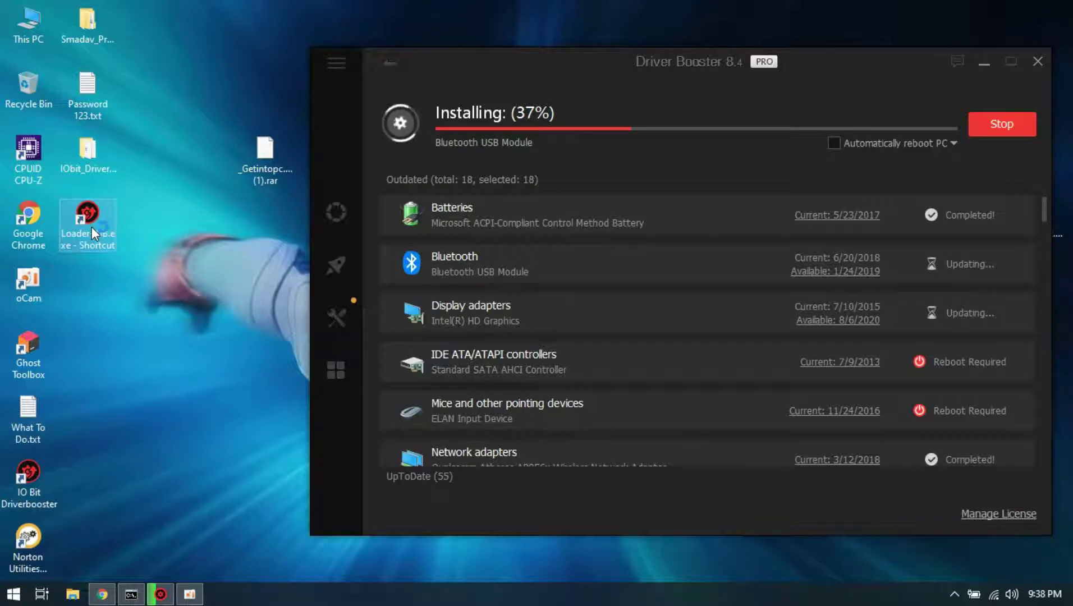
{"action": "key", "text": "shift+Delete"}
{"action": "key", "text": "Return"}
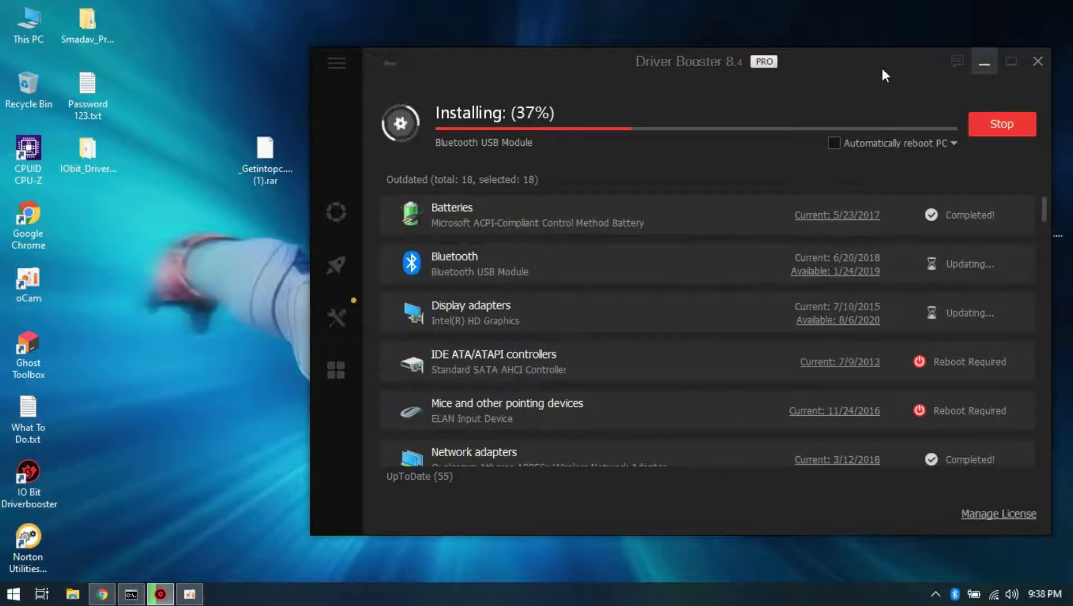
{"action": "left_click_drag", "start_coordinate": [873, 65], "coordinate": [677, 76]}
{"action": "scroll", "coordinate": [691, 346], "scroll_direction": "down", "scroll_amount": 2}
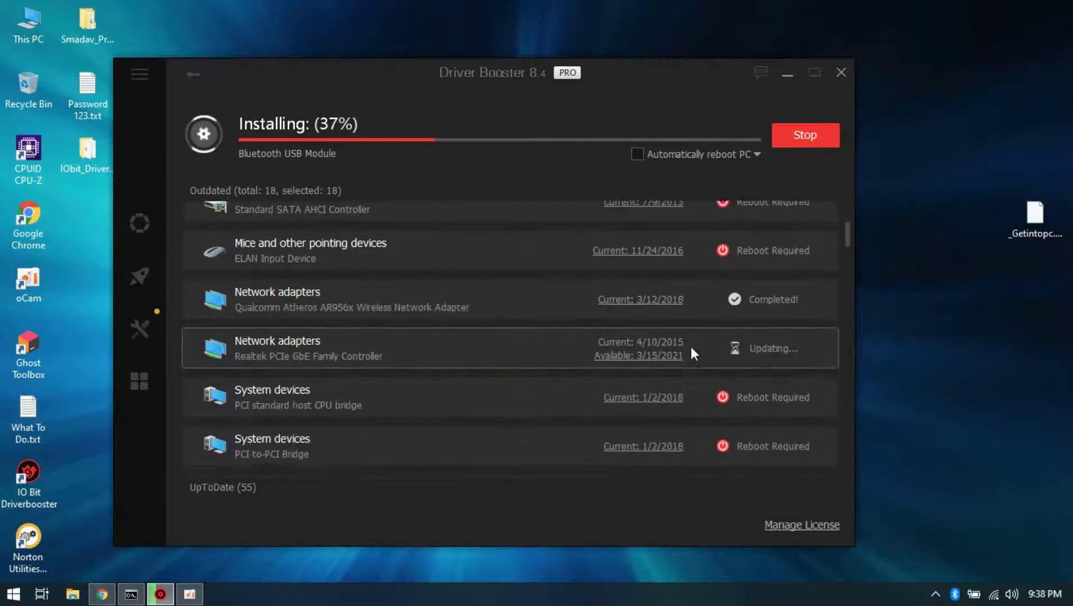
{"action": "scroll", "coordinate": [691, 346], "scroll_direction": "down", "scroll_amount": 2}
{"action": "scroll", "coordinate": [434, 367], "scroll_direction": "down", "scroll_amount": 2}
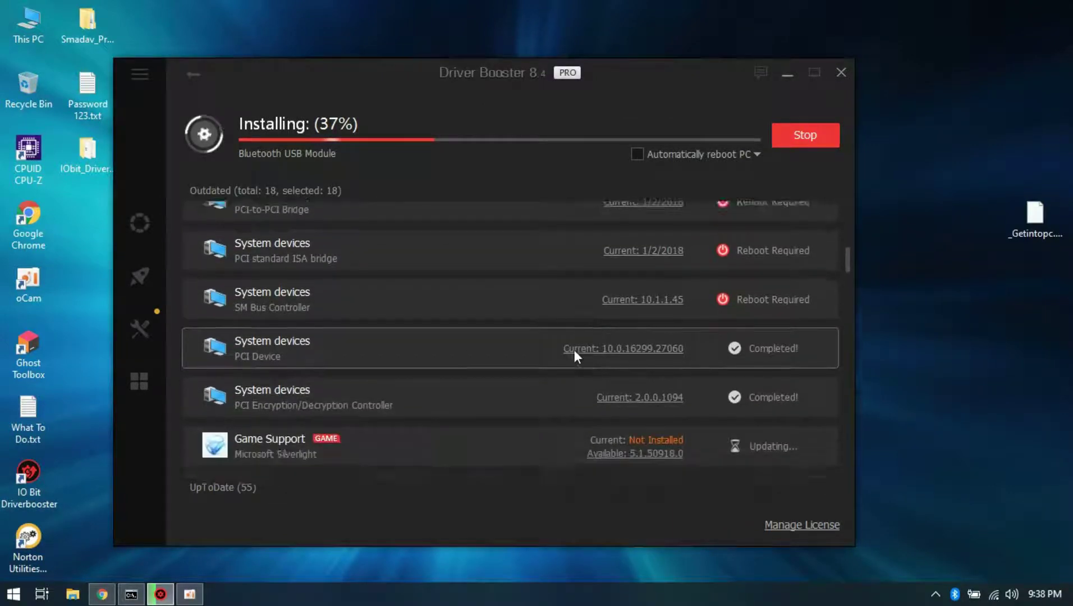
{"action": "scroll", "coordinate": [574, 347], "scroll_direction": "down", "scroll_amount": 1}
{"action": "scroll", "coordinate": [574, 347], "scroll_direction": "down", "scroll_amount": 3}
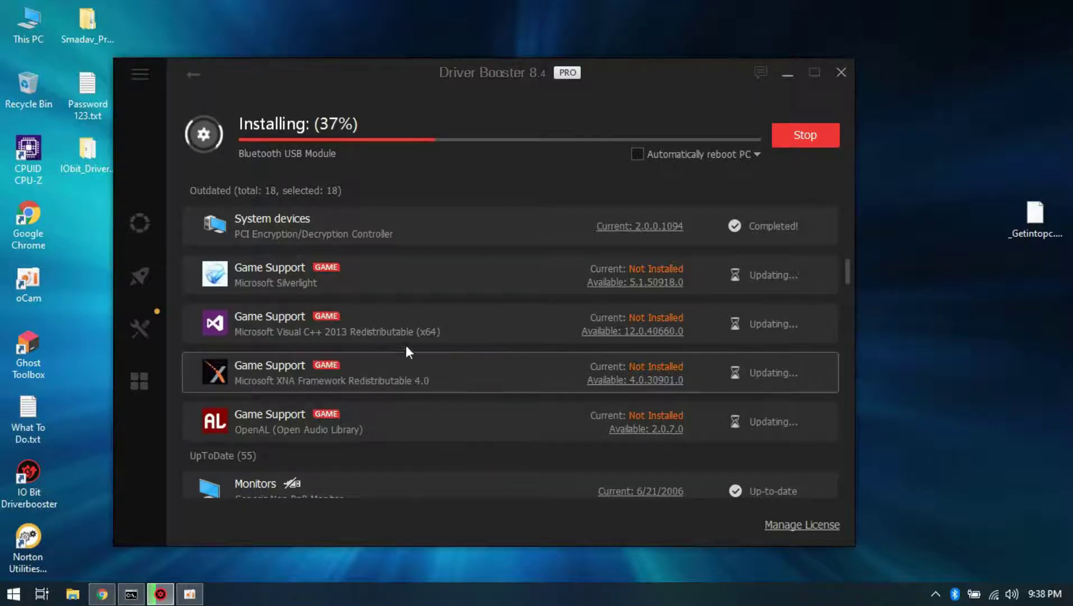
{"action": "scroll", "coordinate": [381, 323], "scroll_direction": "down", "scroll_amount": 3}
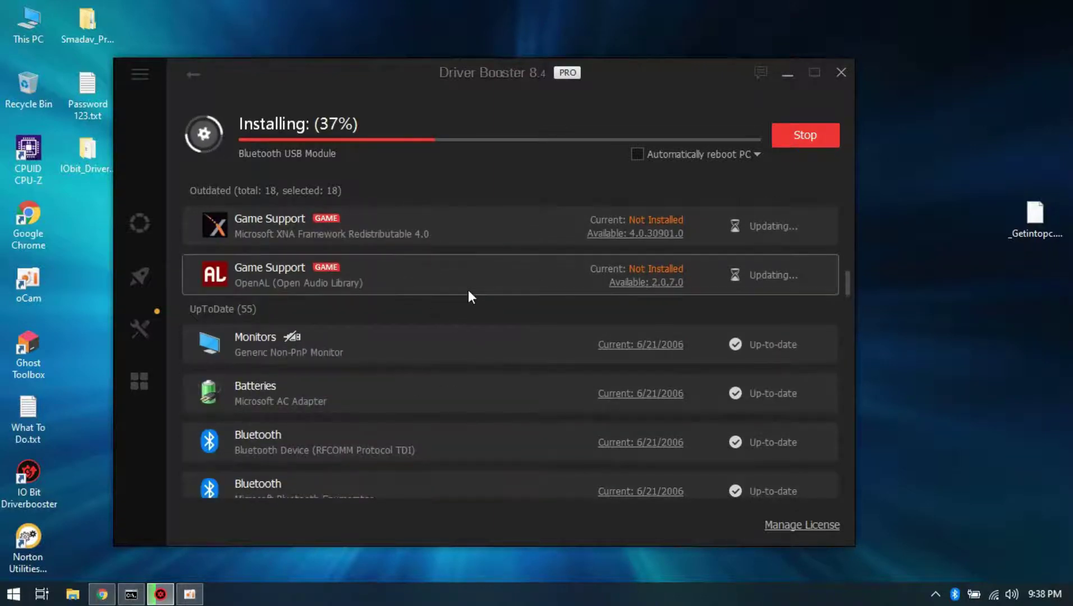
{"action": "scroll", "coordinate": [468, 289], "scroll_direction": "up", "scroll_amount": 1}
{"action": "scroll", "coordinate": [468, 289], "scroll_direction": "up", "scroll_amount": 3}
{"action": "scroll", "coordinate": [468, 289], "scroll_direction": "up", "scroll_amount": 3}
{"action": "scroll", "coordinate": [468, 289], "scroll_direction": "up", "scroll_amount": 4}
{"action": "scroll", "coordinate": [375, 354], "scroll_direction": "down", "scroll_amount": 3}
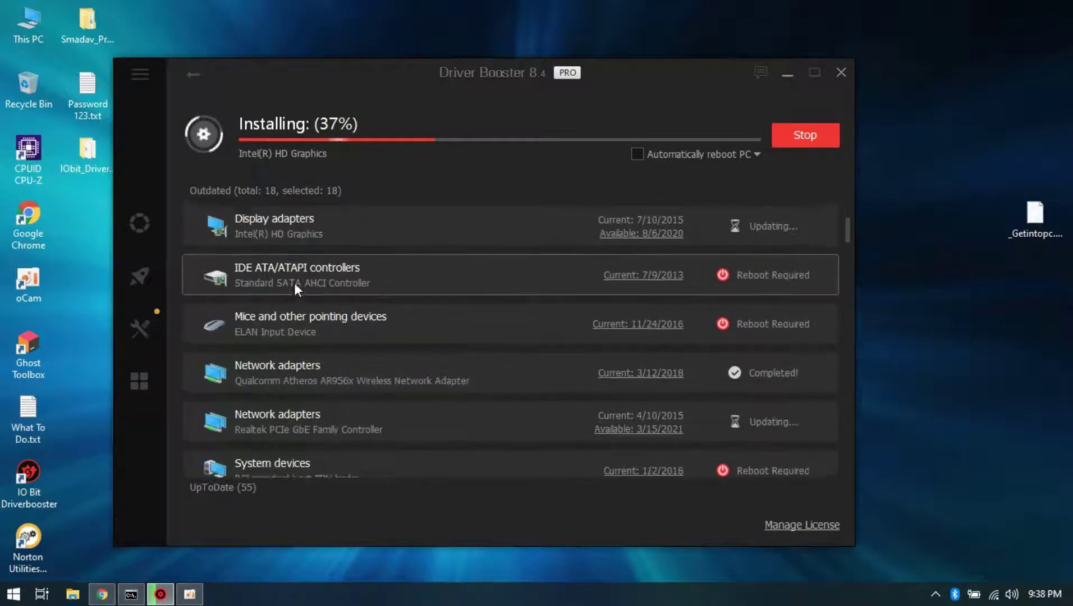
{"action": "scroll", "coordinate": [294, 270], "scroll_direction": "up", "scroll_amount": 1}
{"action": "scroll", "coordinate": [467, 295], "scroll_direction": "up", "scroll_amount": 2}
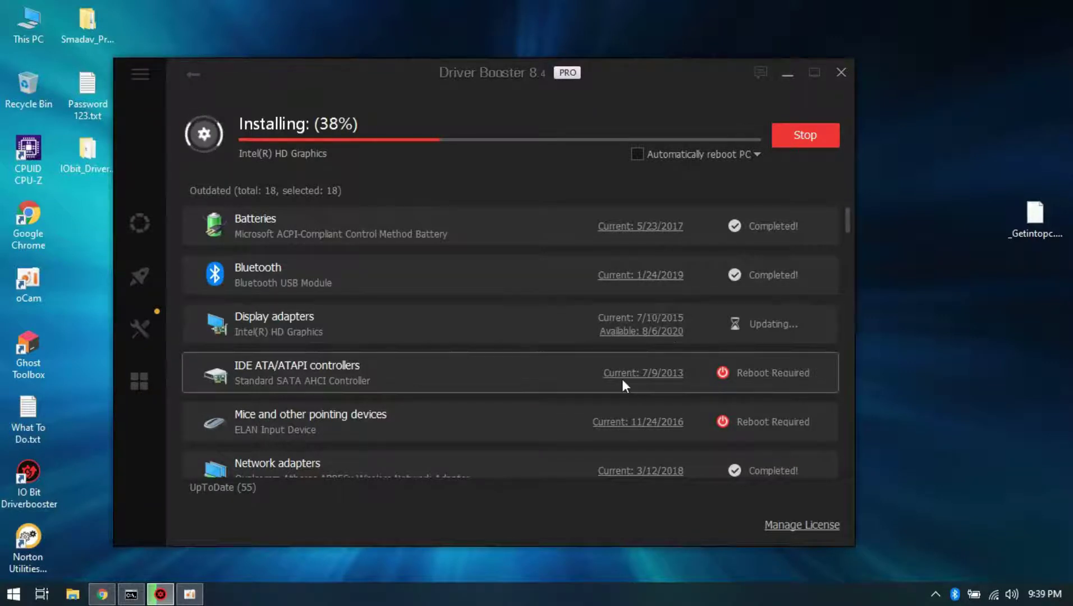
{"action": "scroll", "coordinate": [623, 378], "scroll_direction": "down", "scroll_amount": 3}
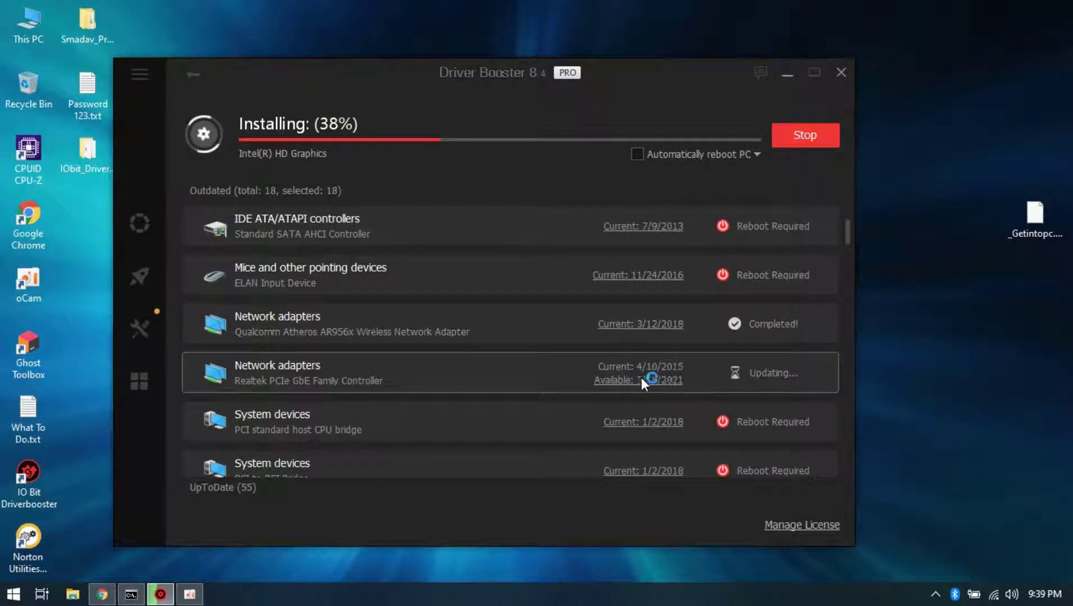
{"action": "scroll", "coordinate": [682, 378], "scroll_direction": "down", "scroll_amount": 3}
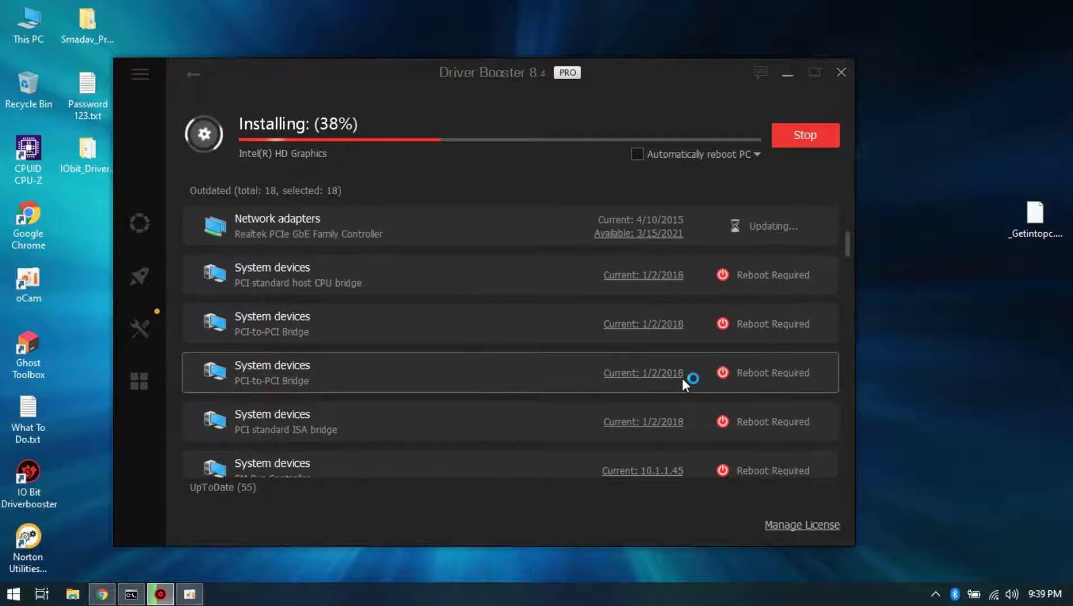
{"action": "scroll", "coordinate": [681, 378], "scroll_direction": "down", "scroll_amount": 3}
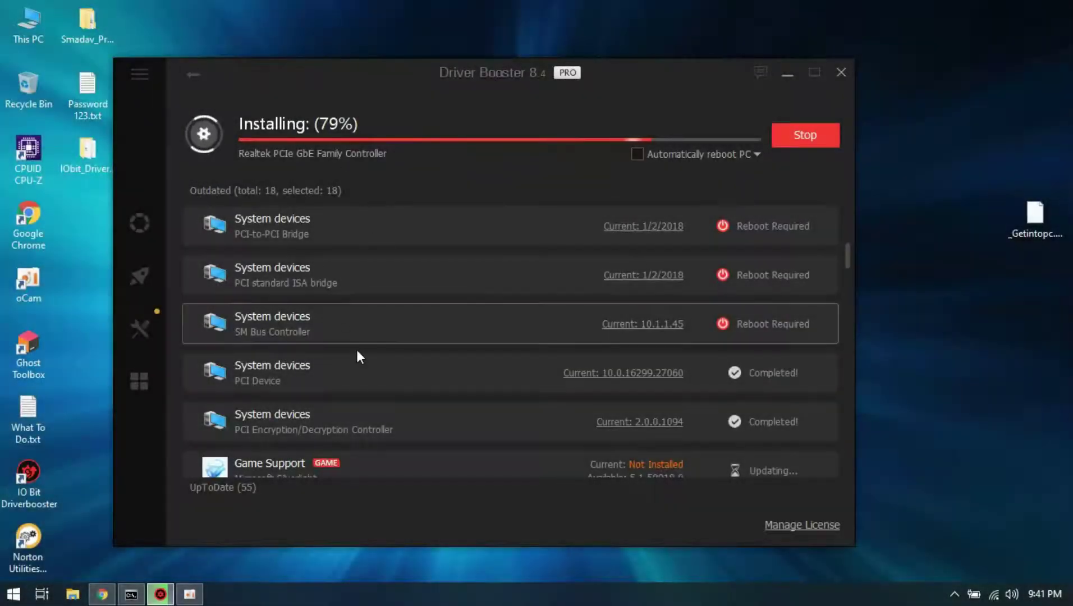
{"action": "scroll", "coordinate": [435, 358], "scroll_direction": "down", "scroll_amount": 2}
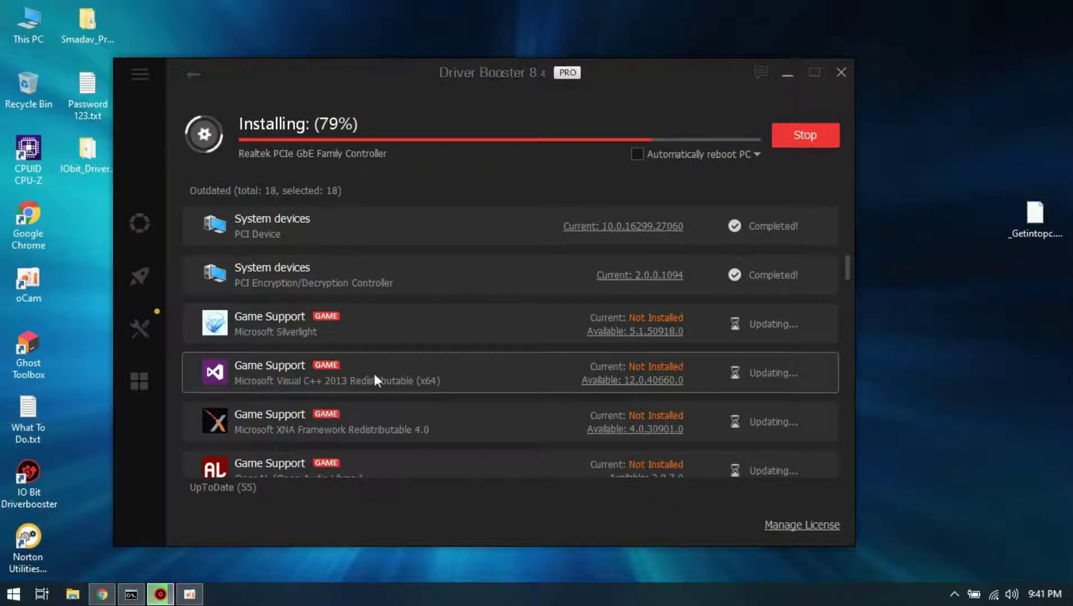
{"action": "scroll", "coordinate": [787, 381], "scroll_direction": "down", "scroll_amount": 2}
{"action": "scroll", "coordinate": [678, 415], "scroll_direction": "down", "scroll_amount": 1}
{"action": "scroll", "coordinate": [536, 401], "scroll_direction": "down", "scroll_amount": 2}
{"action": "scroll", "coordinate": [536, 401], "scroll_direction": "down", "scroll_amount": 1}
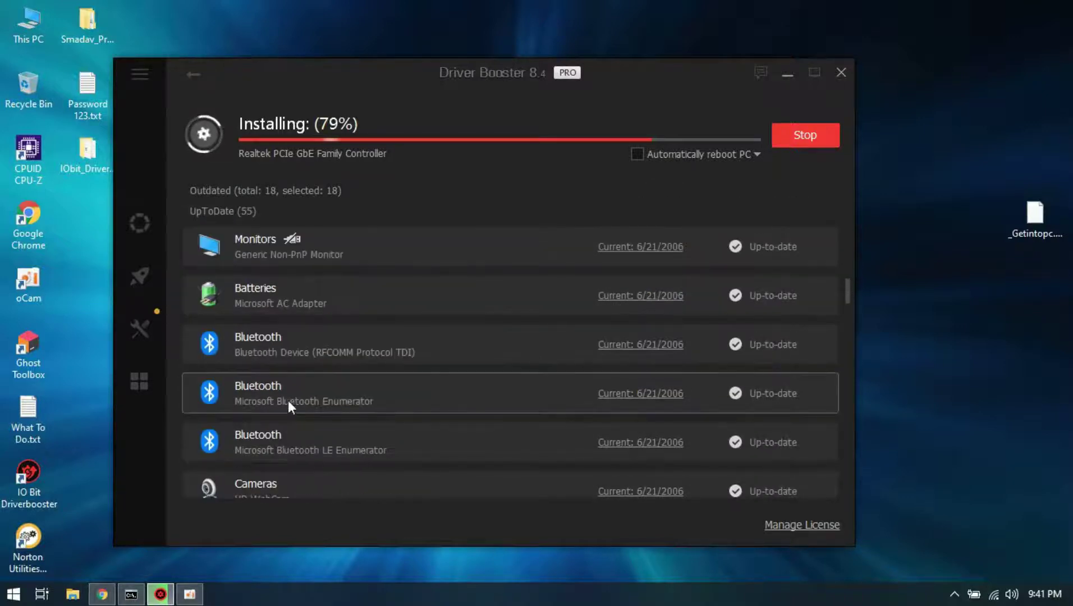
{"action": "scroll", "coordinate": [313, 411], "scroll_direction": "down", "scroll_amount": 1}
{"action": "scroll", "coordinate": [312, 411], "scroll_direction": "down", "scroll_amount": 3}
{"action": "scroll", "coordinate": [279, 417], "scroll_direction": "down", "scroll_amount": 2}
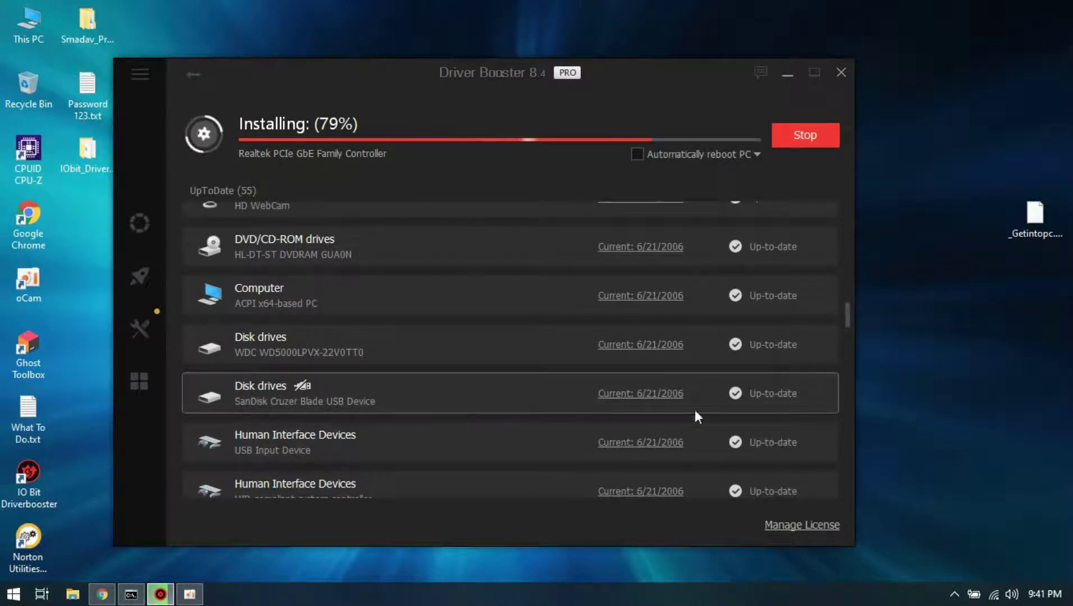
{"action": "scroll", "coordinate": [389, 417], "scroll_direction": "down", "scroll_amount": 3}
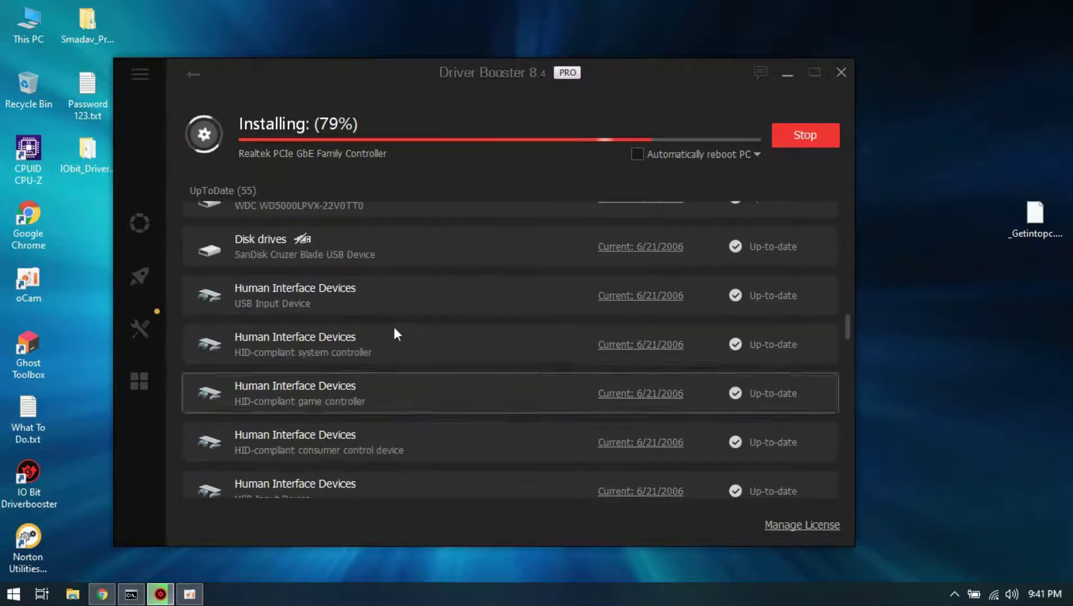
{"action": "scroll", "coordinate": [369, 328], "scroll_direction": "down", "scroll_amount": 2}
{"action": "scroll", "coordinate": [469, 323], "scroll_direction": "down", "scroll_amount": 1}
{"action": "scroll", "coordinate": [431, 330], "scroll_direction": "down", "scroll_amount": 2}
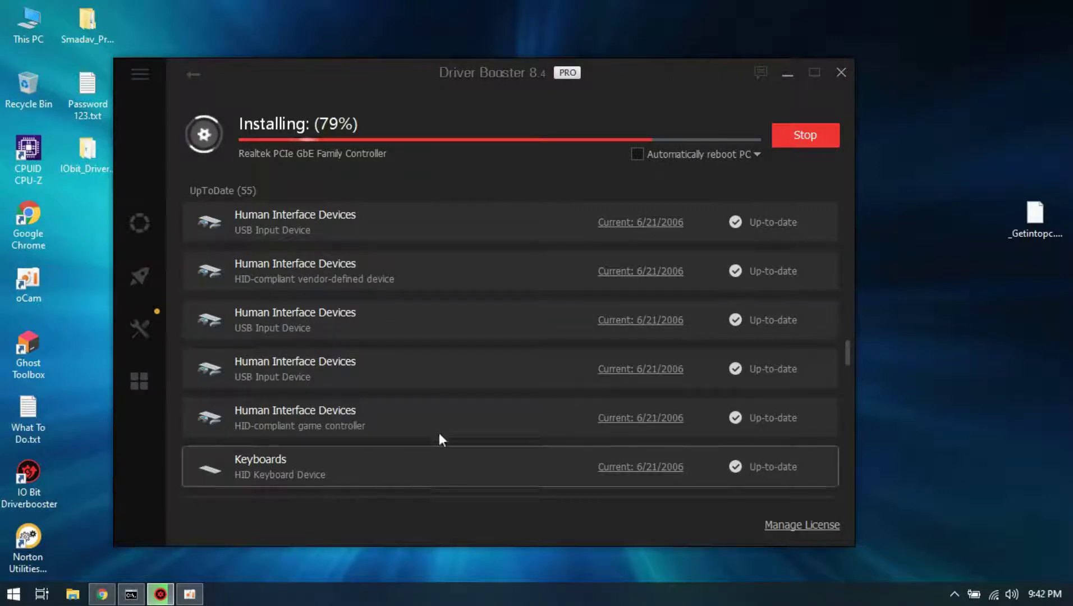
{"action": "scroll", "coordinate": [462, 307], "scroll_direction": "up", "scroll_amount": 3}
{"action": "scroll", "coordinate": [461, 315], "scroll_direction": "up", "scroll_amount": 4}
{"action": "scroll", "coordinate": [461, 316], "scroll_direction": "up", "scroll_amount": 4}
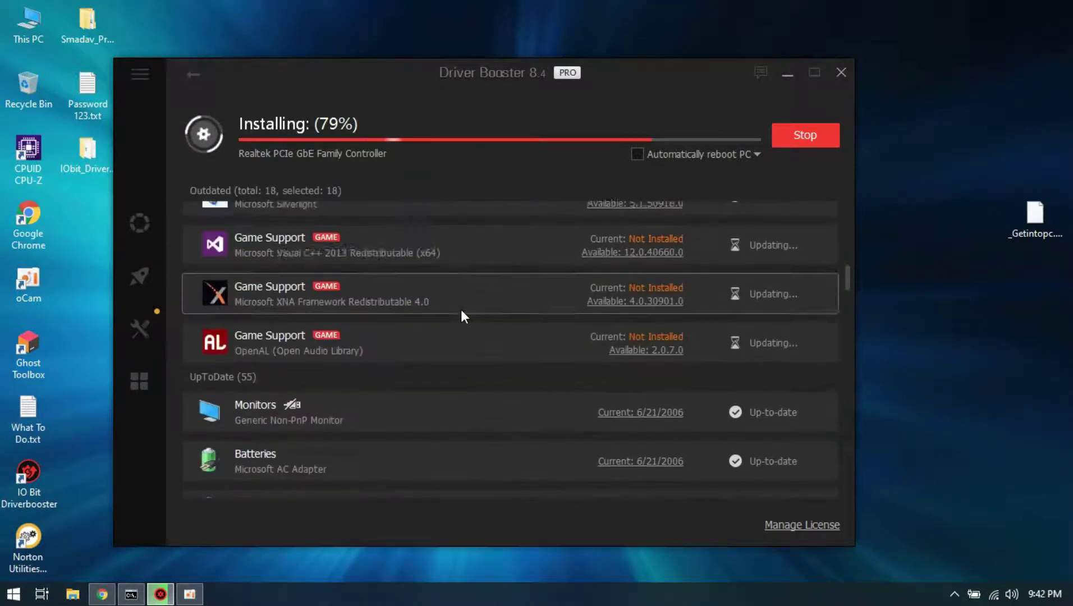
{"action": "scroll", "coordinate": [461, 315], "scroll_direction": "up", "scroll_amount": 4}
{"action": "scroll", "coordinate": [461, 315], "scroll_direction": "up", "scroll_amount": 3}
{"action": "scroll", "coordinate": [462, 316], "scroll_direction": "up", "scroll_amount": 4}
{"action": "scroll", "coordinate": [462, 316], "scroll_direction": "up", "scroll_amount": 3}
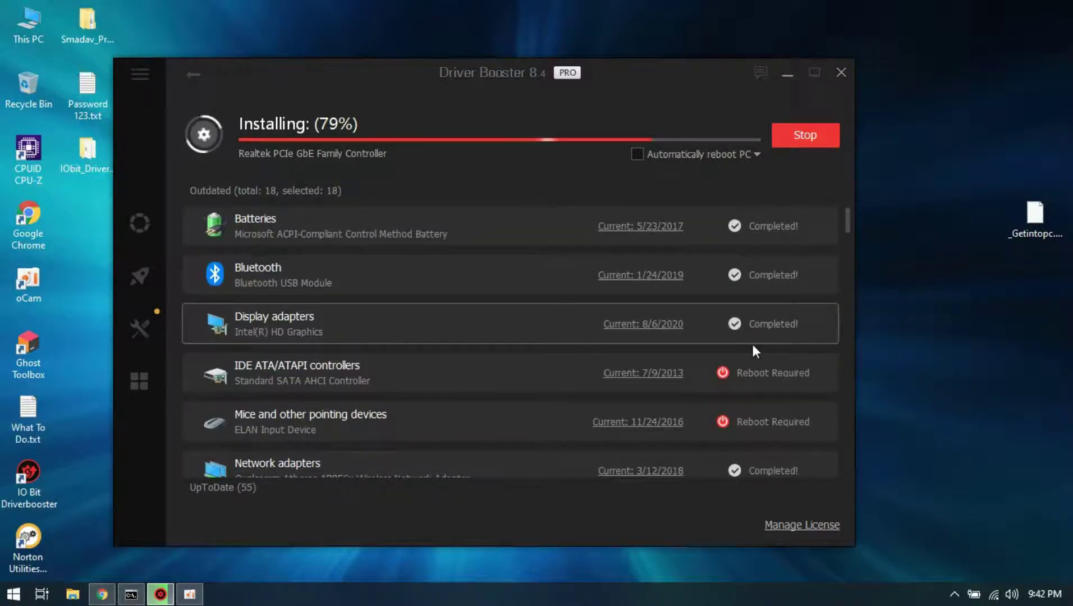
{"action": "scroll", "coordinate": [789, 326], "scroll_direction": "down", "scroll_amount": 3}
{"action": "scroll", "coordinate": [786, 349], "scroll_direction": "down", "scroll_amount": 2}
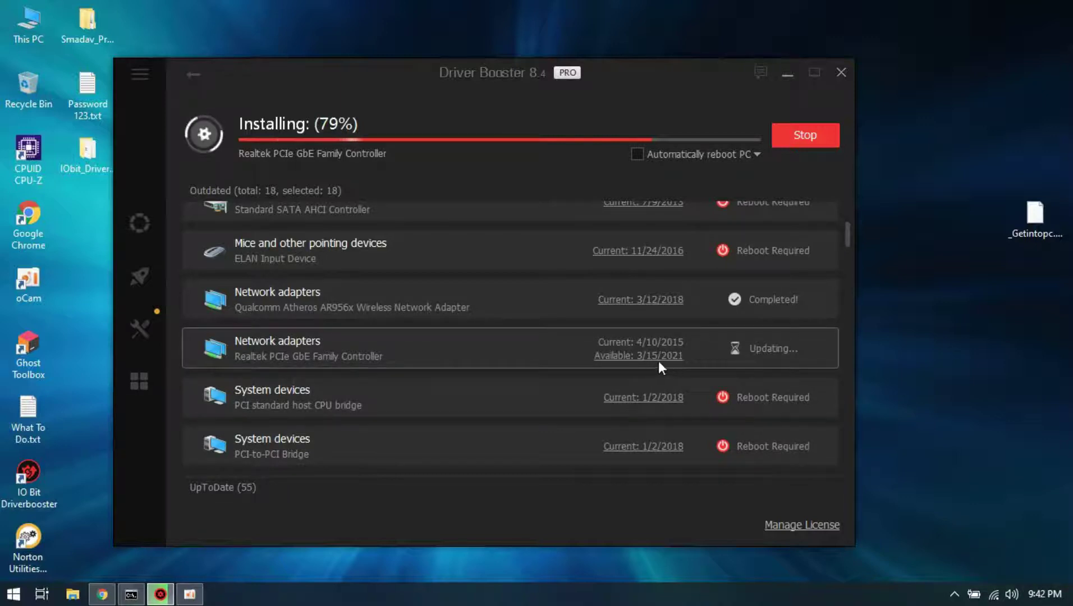
{"action": "scroll", "coordinate": [667, 452], "scroll_direction": "down", "scroll_amount": 2}
{"action": "scroll", "coordinate": [667, 453], "scroll_direction": "down", "scroll_amount": 2}
{"action": "scroll", "coordinate": [659, 395], "scroll_direction": "down", "scroll_amount": 2}
{"action": "scroll", "coordinate": [659, 396], "scroll_direction": "down", "scroll_amount": 2}
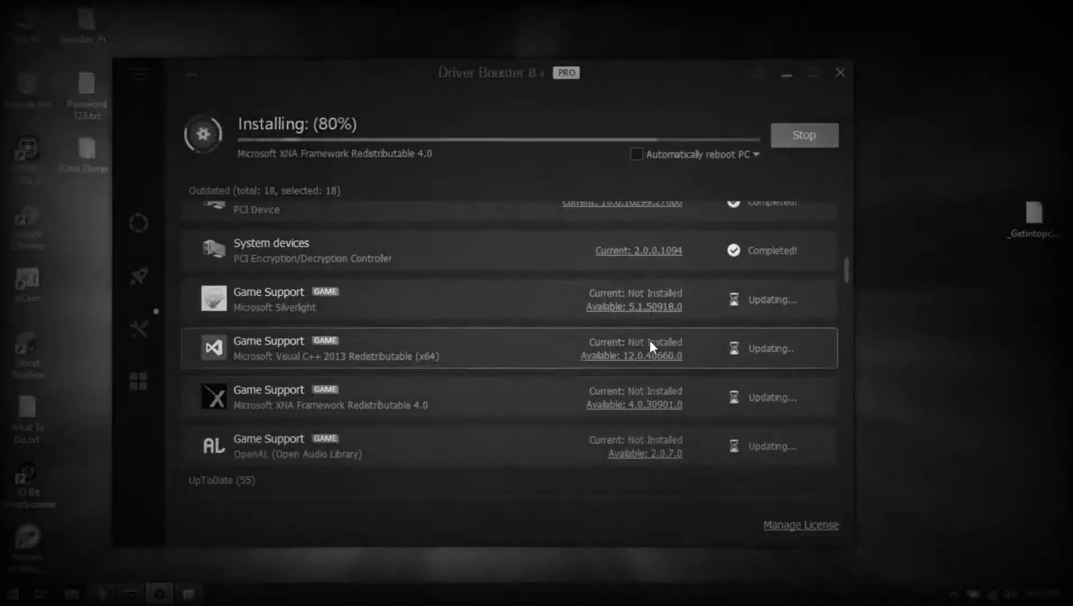
{"action": "scroll", "coordinate": [680, 384], "scroll_direction": "up", "scroll_amount": 3}
{"action": "scroll", "coordinate": [680, 385], "scroll_direction": "up", "scroll_amount": 3}
{"action": "scroll", "coordinate": [680, 385], "scroll_direction": "up", "scroll_amount": 3}
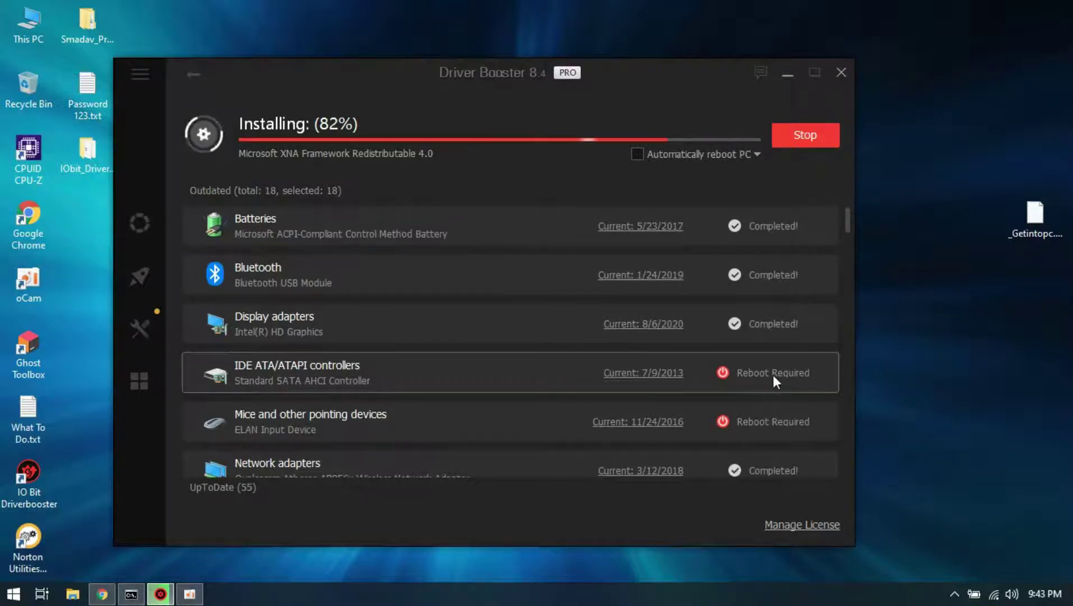
{"action": "scroll", "coordinate": [669, 402], "scroll_direction": "down", "scroll_amount": 1}
{"action": "scroll", "coordinate": [645, 371], "scroll_direction": "down", "scroll_amount": 2}
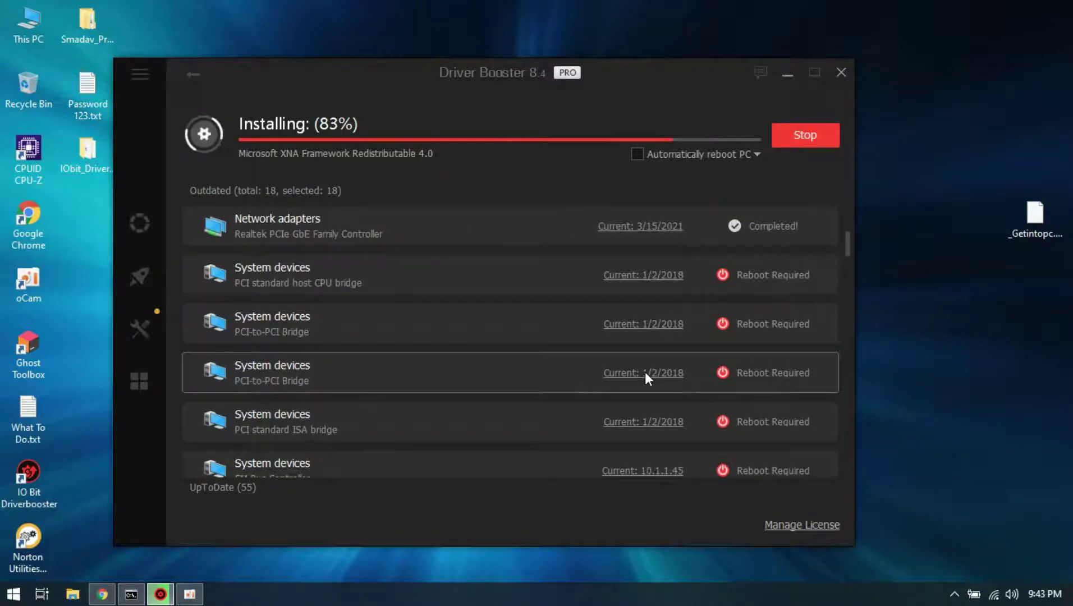
{"action": "scroll", "coordinate": [645, 371], "scroll_direction": "down", "scroll_amount": 3}
{"action": "scroll", "coordinate": [645, 371], "scroll_direction": "down", "scroll_amount": 2}
{"action": "scroll", "coordinate": [645, 371], "scroll_direction": "down", "scroll_amount": 1}
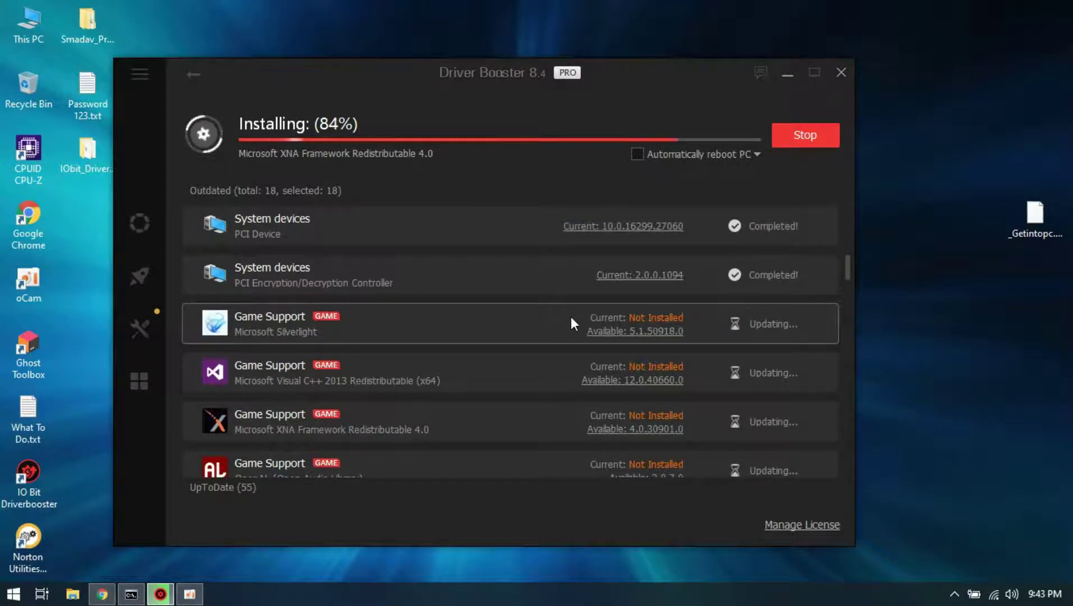
{"action": "scroll", "coordinate": [571, 317], "scroll_direction": "down", "scroll_amount": 3}
{"action": "scroll", "coordinate": [571, 317], "scroll_direction": "up", "scroll_amount": 3}
{"action": "scroll", "coordinate": [571, 316], "scroll_direction": "up", "scroll_amount": 3}
{"action": "scroll", "coordinate": [571, 316], "scroll_direction": "up", "scroll_amount": 3}
{"action": "scroll", "coordinate": [571, 316], "scroll_direction": "up", "scroll_amount": 2}
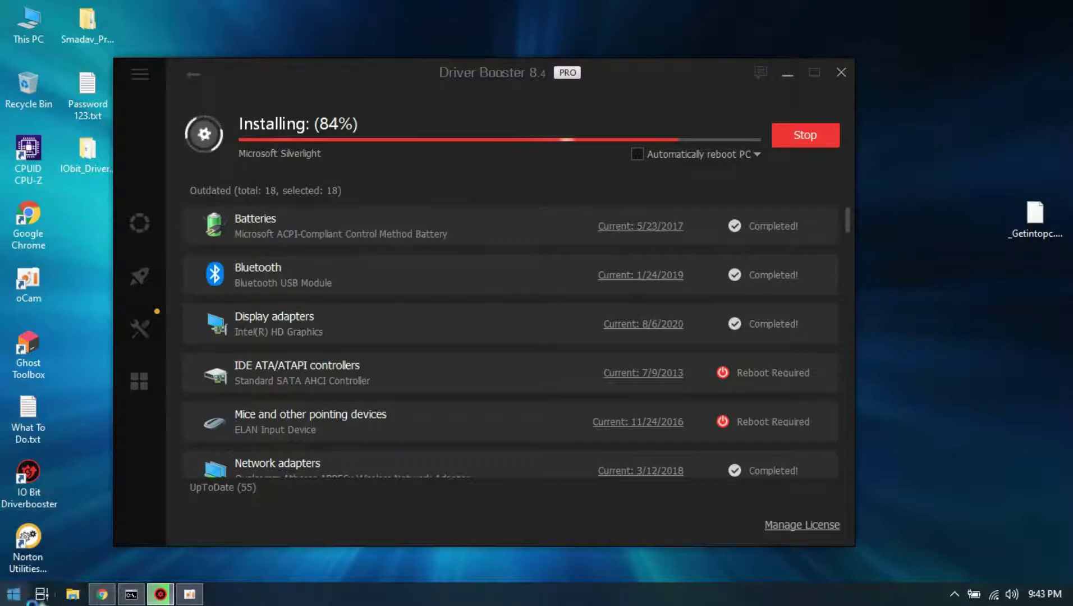
Step: Switch from Driver Booster to the browser's Google search results
{"action": "left_click", "coordinate": [101, 595]}
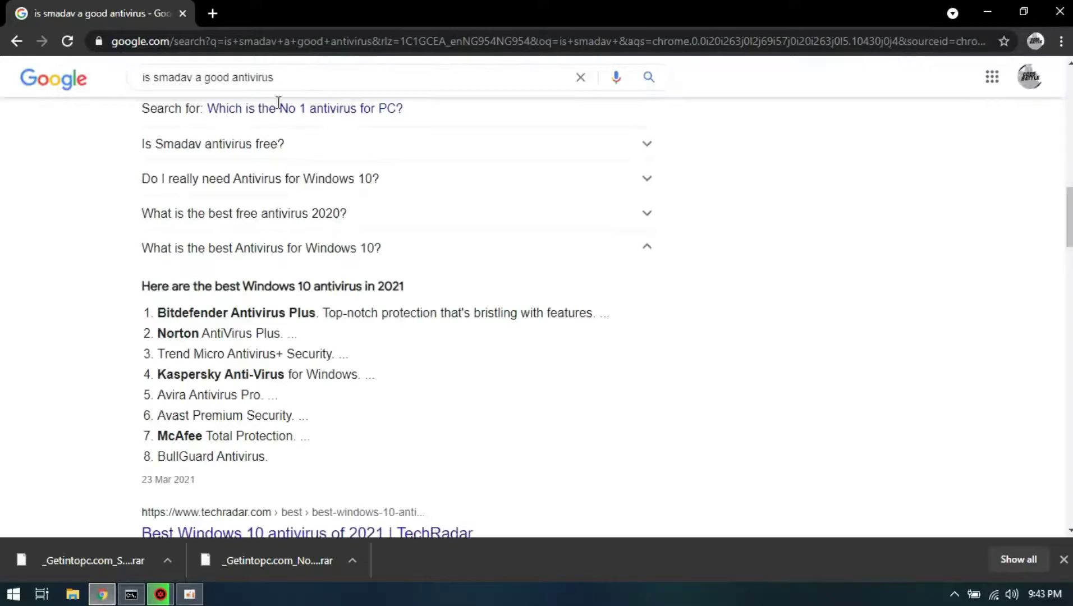
Step: Search Google for 'does microsoft silverlight increase gaming performance'
{"action": "left_click", "coordinate": [297, 77]}
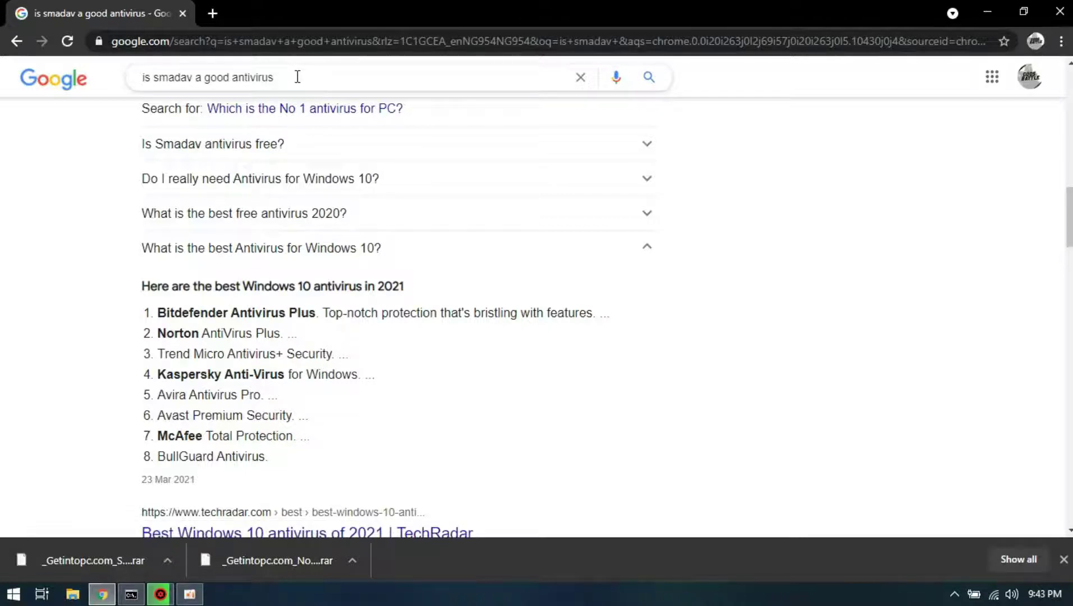
{"action": "triple_click", "coordinate": [297, 77]}
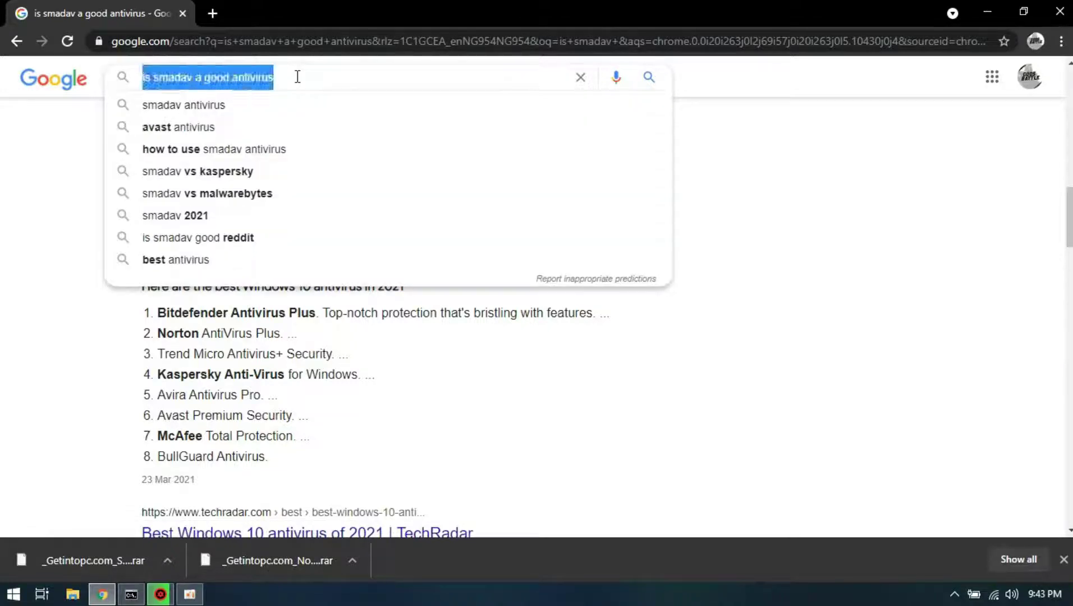
{"action": "type", "text": "does m"}
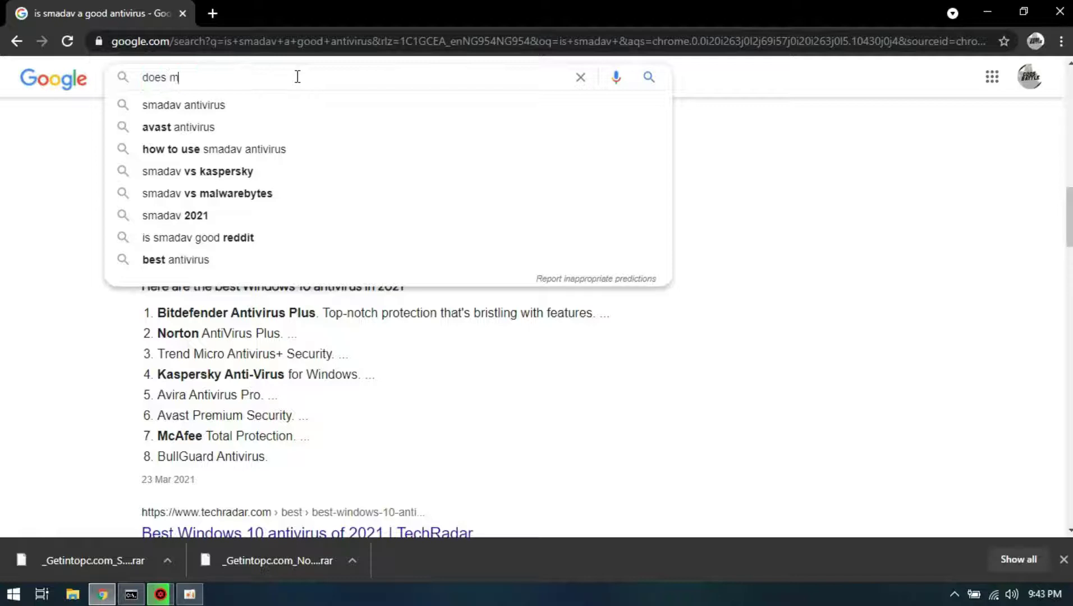
{"action": "type", "text": "icrosoft "}
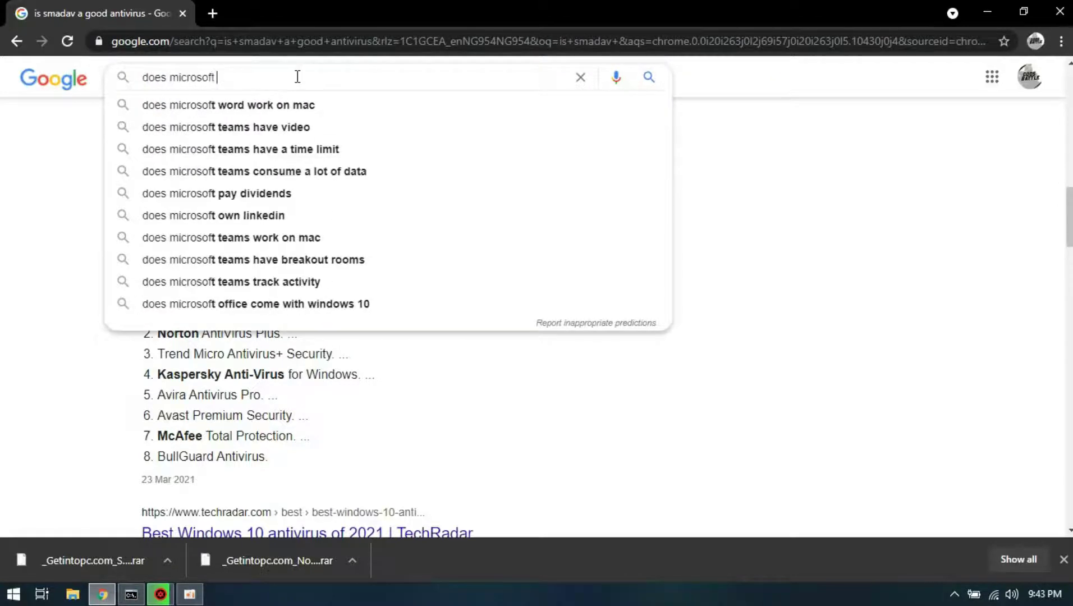
{"action": "type", "text": "silverl"}
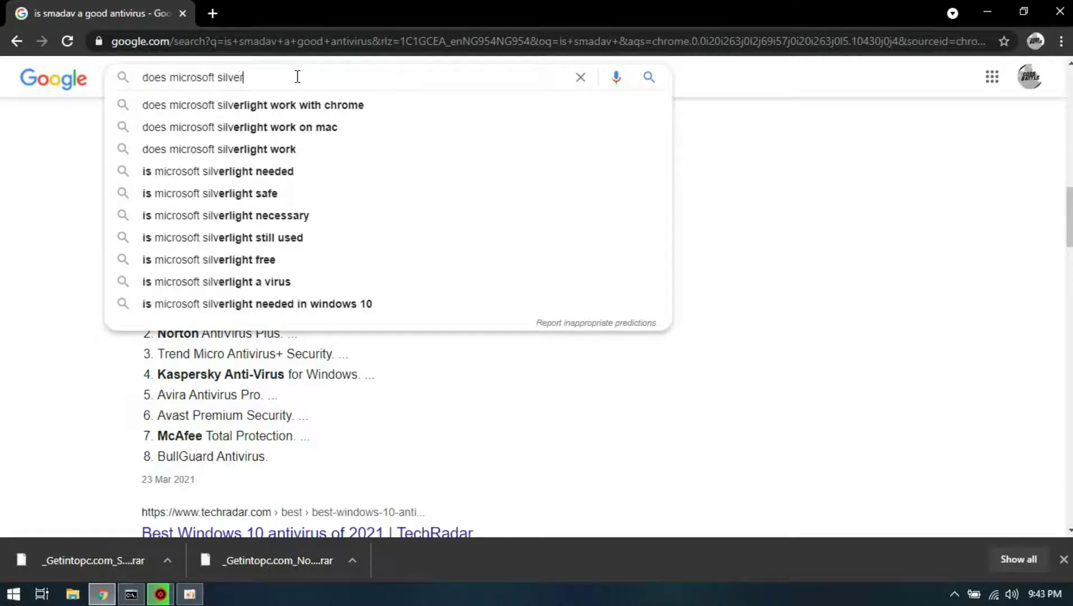
{"action": "type", "text": "ligh"}
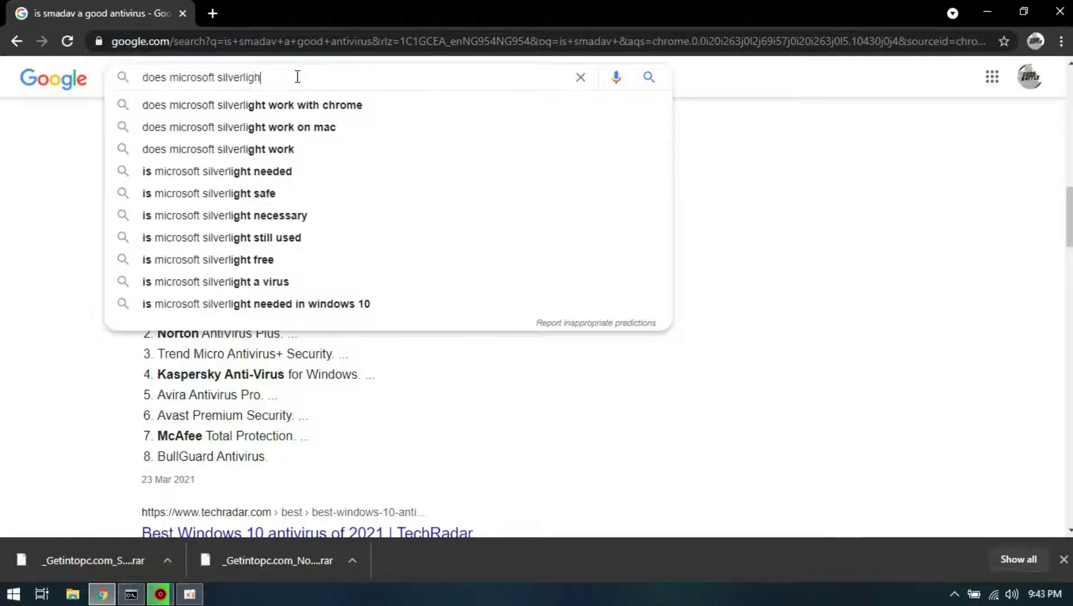
{"action": "type", "text": "t inv"}
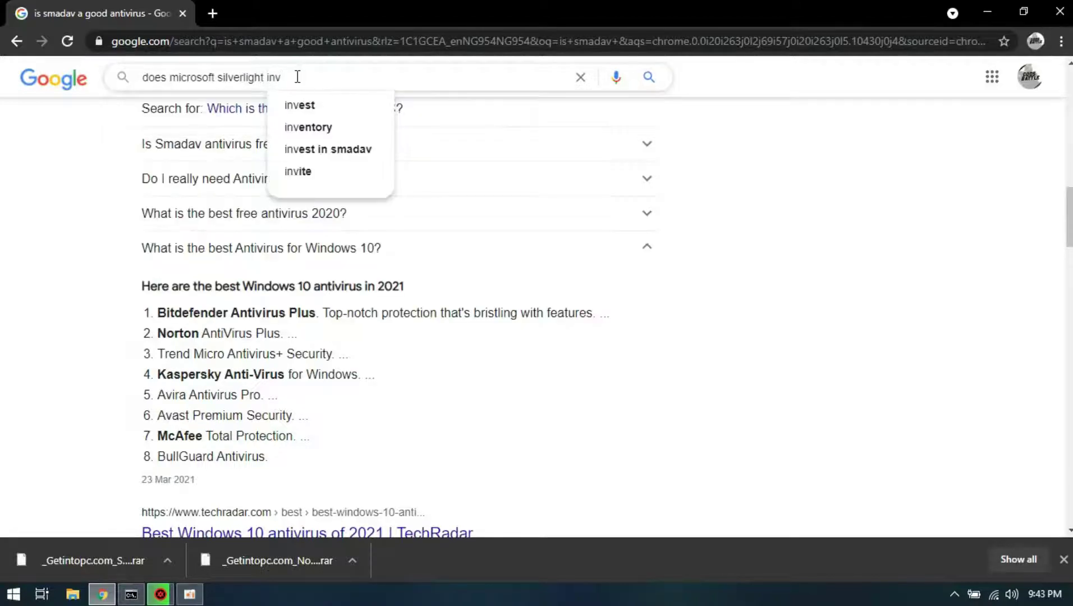
{"action": "key", "text": "BackSpace"}
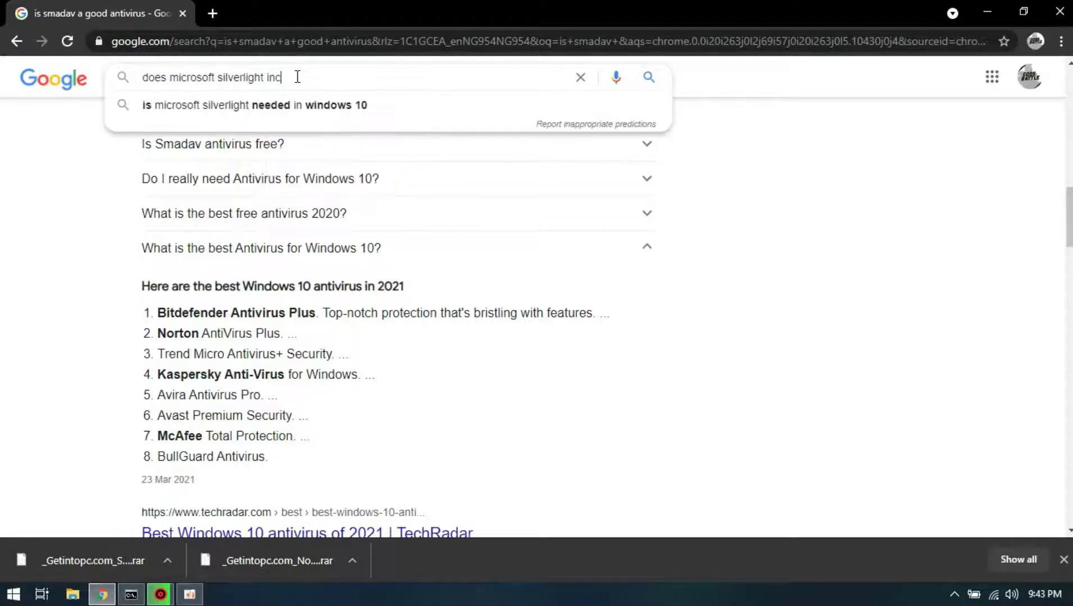
{"action": "type", "text": "crease"}
{"action": "key", "text": "BackSpace"}
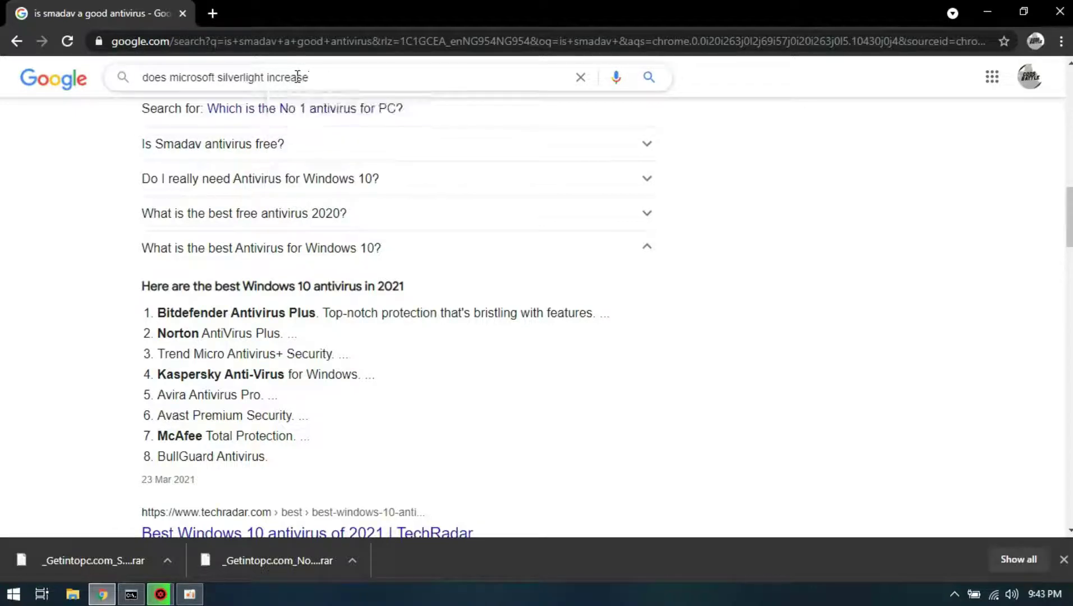
{"action": "type", "text": "m"}
{"action": "key", "text": "BackSpace"}
{"action": "type", "text": "ming performance"}
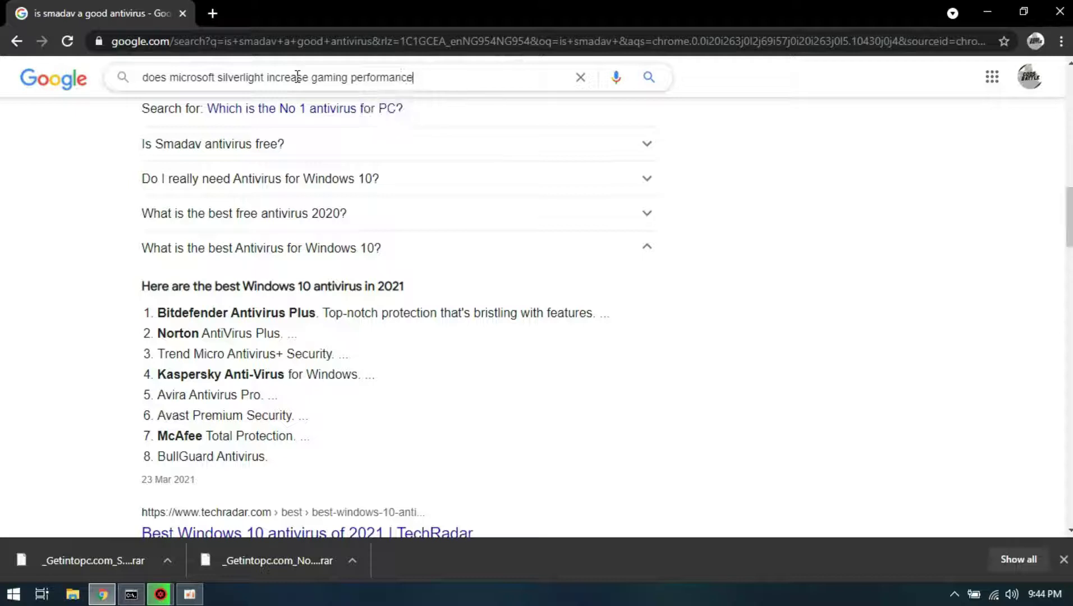
{"action": "key", "text": "Return"}
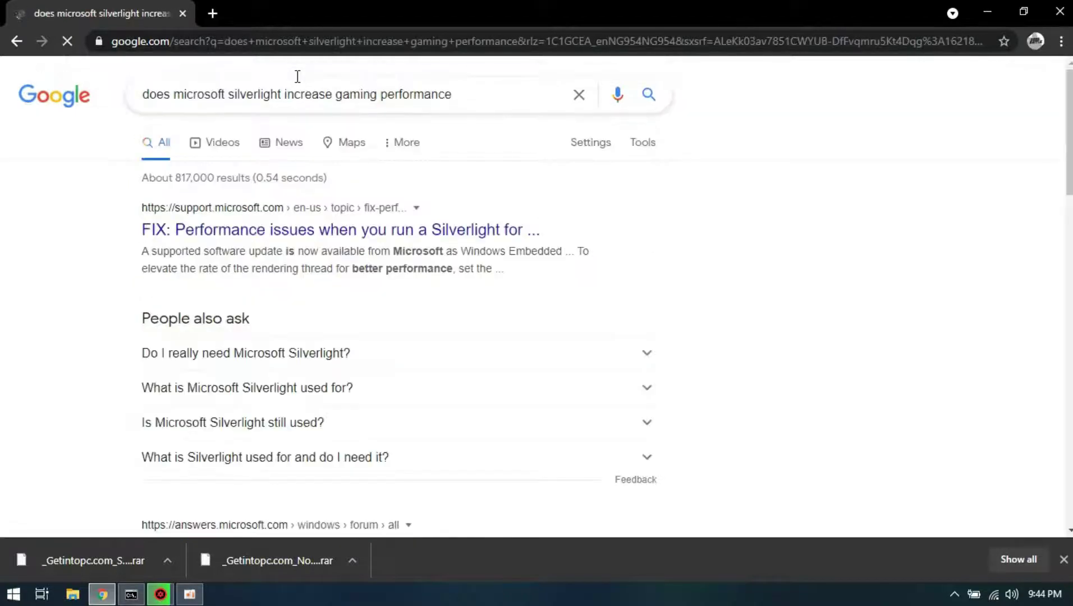
{"action": "scroll", "coordinate": [421, 227], "scroll_direction": "down", "scroll_amount": 1}
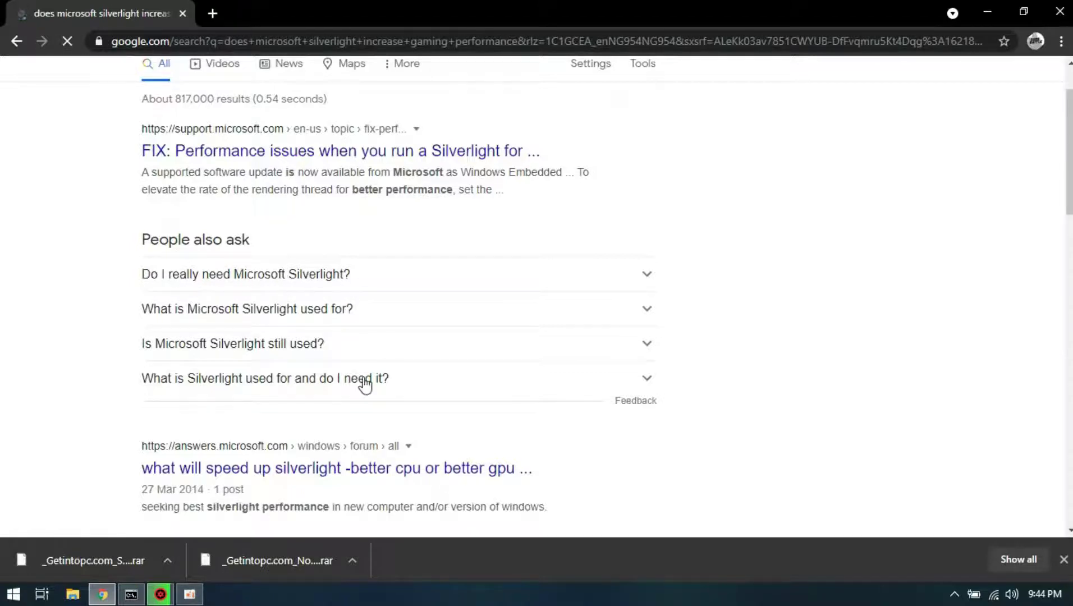
Step: Read the People also ask answers about Silverlight, then bring Driver Booster back in front
{"action": "left_click", "coordinate": [277, 274]}
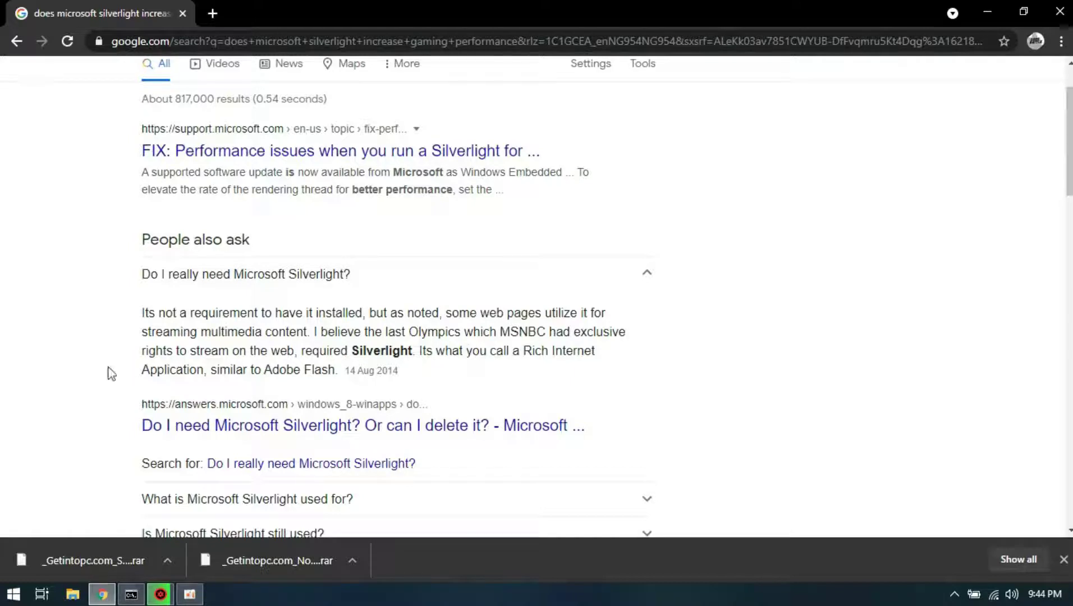
{"action": "scroll", "coordinate": [201, 435], "scroll_direction": "down", "scroll_amount": 2}
{"action": "scroll", "coordinate": [301, 294], "scroll_direction": "down", "scroll_amount": 1}
{"action": "left_click", "coordinate": [233, 301]}
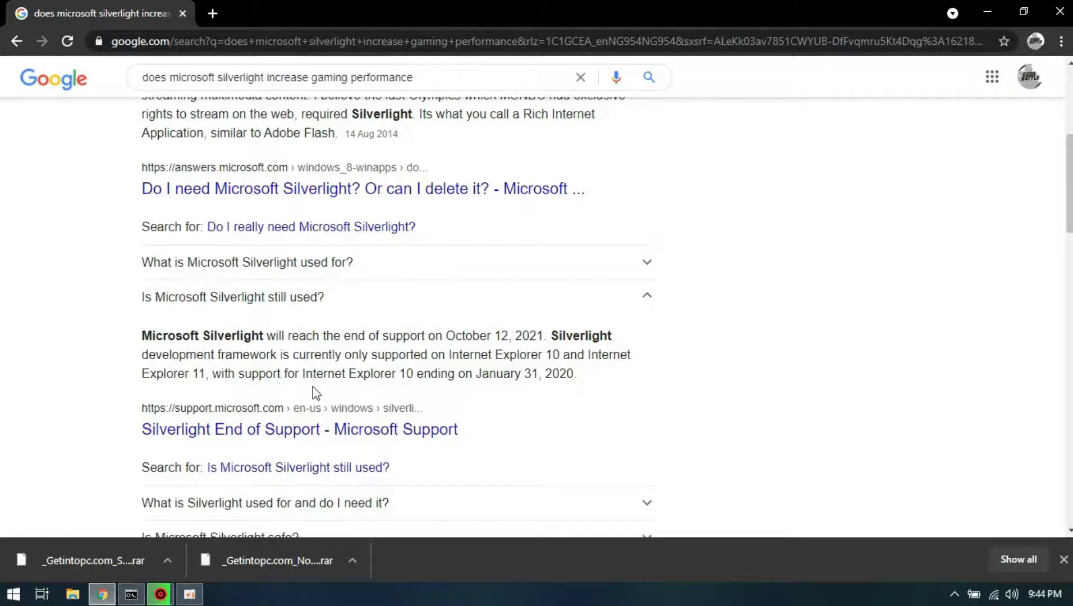
{"action": "scroll", "coordinate": [315, 385], "scroll_direction": "down", "scroll_amount": 2}
{"action": "scroll", "coordinate": [302, 390], "scroll_direction": "down", "scroll_amount": 1}
{"action": "scroll", "coordinate": [279, 332], "scroll_direction": "down", "scroll_amount": 3}
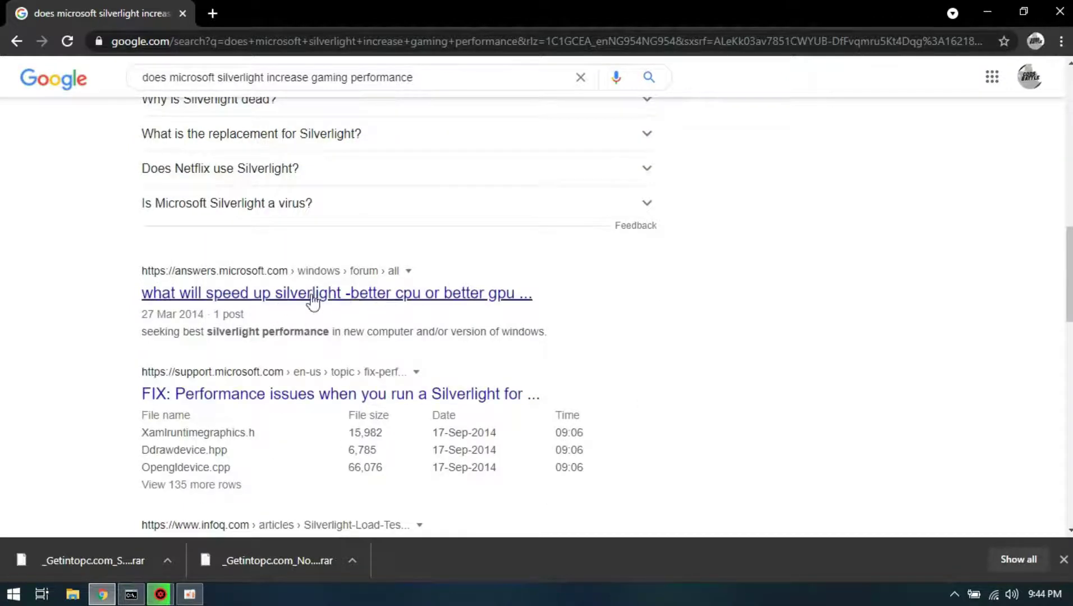
{"action": "scroll", "coordinate": [656, 331], "scroll_direction": "down", "scroll_amount": 1}
{"action": "scroll", "coordinate": [656, 331], "scroll_direction": "down", "scroll_amount": 1}
{"action": "scroll", "coordinate": [656, 331], "scroll_direction": "down", "scroll_amount": 1}
{"action": "scroll", "coordinate": [656, 331], "scroll_direction": "down", "scroll_amount": 1}
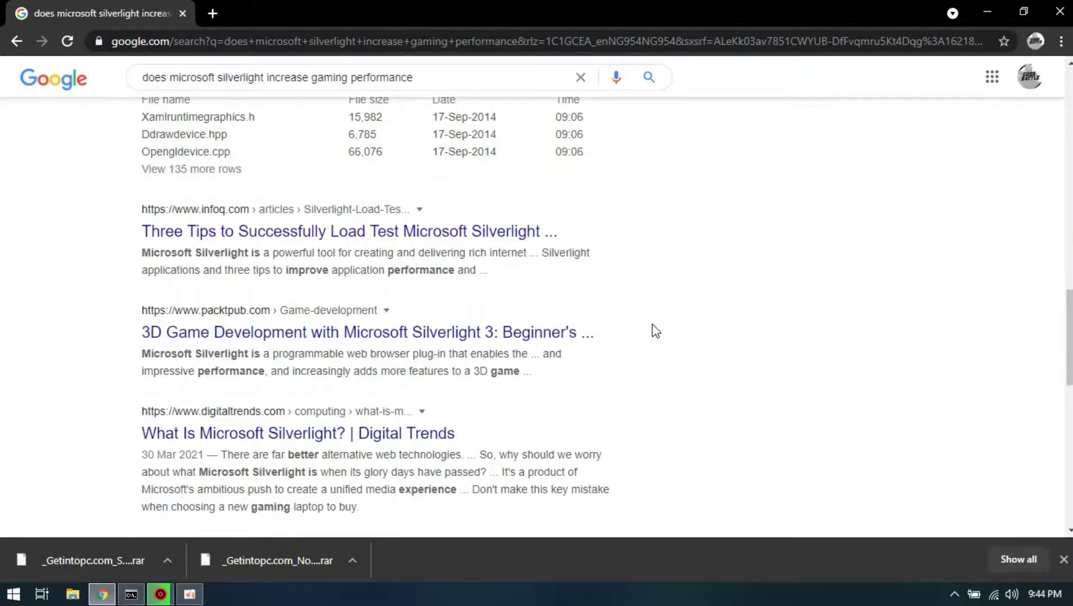
{"action": "scroll", "coordinate": [656, 330], "scroll_direction": "down", "scroll_amount": 2}
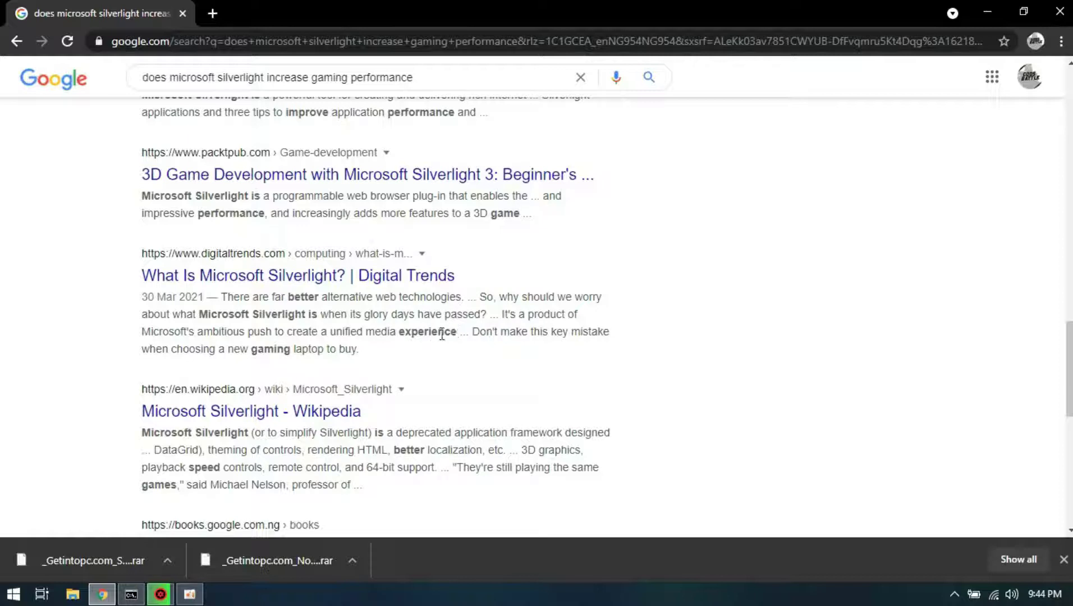
{"action": "left_click_drag", "start_coordinate": [457, 331], "coordinate": [367, 331]}
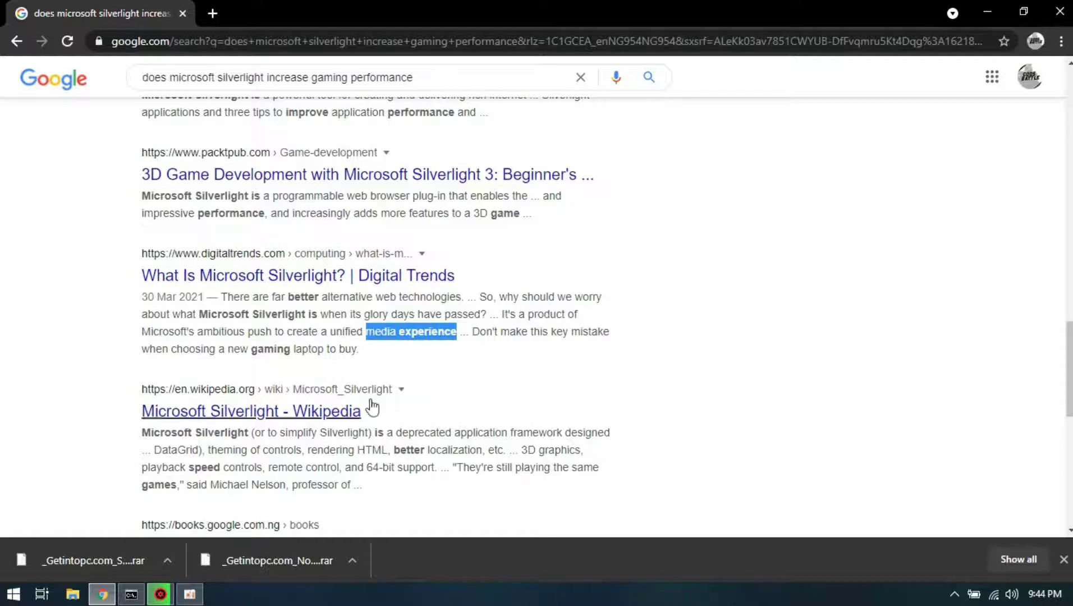
{"action": "left_click", "coordinate": [7, 347]}
{"action": "left_click", "coordinate": [160, 594]}
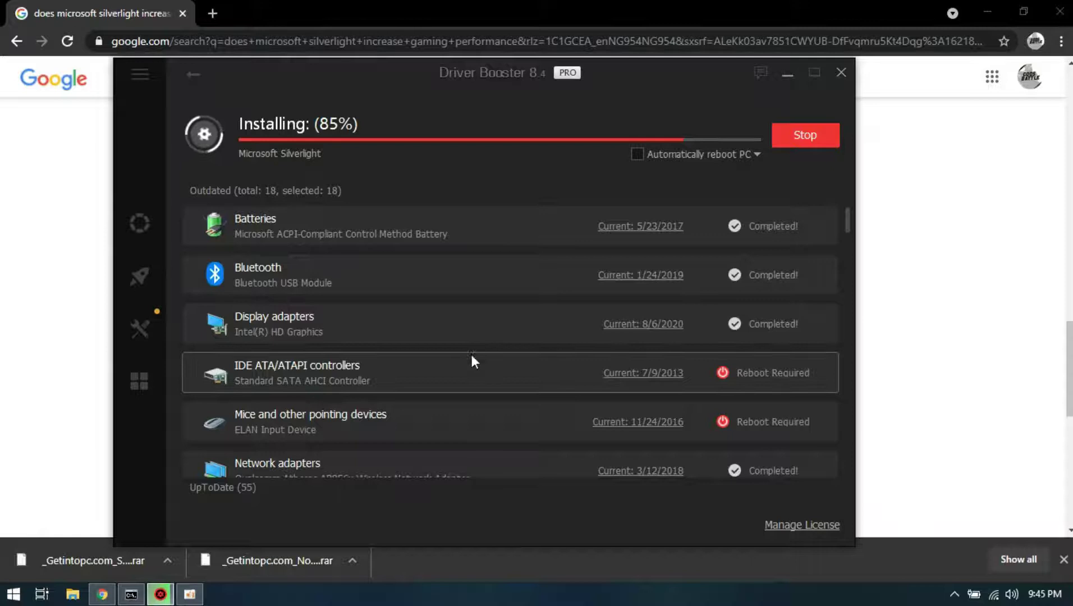
{"action": "scroll", "coordinate": [336, 393], "scroll_direction": "down", "scroll_amount": 5}
{"action": "scroll", "coordinate": [336, 383], "scroll_direction": "down", "scroll_amount": 3}
{"action": "scroll", "coordinate": [336, 384], "scroll_direction": "down", "scroll_amount": 3}
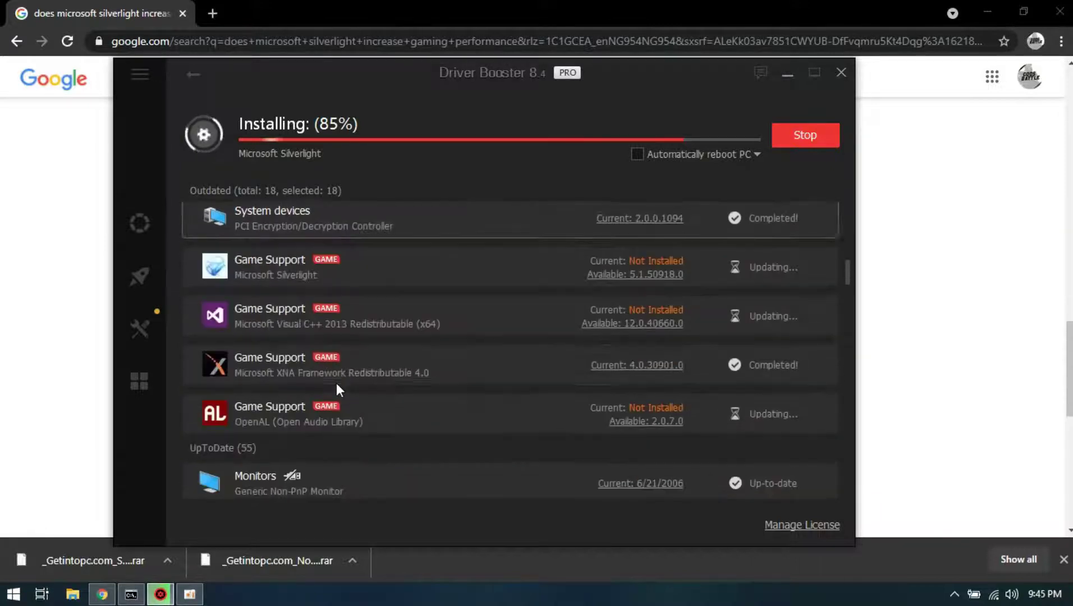
{"action": "scroll", "coordinate": [337, 384], "scroll_direction": "up", "scroll_amount": 1}
{"action": "scroll", "coordinate": [343, 388], "scroll_direction": "down", "scroll_amount": 2}
{"action": "scroll", "coordinate": [278, 371], "scroll_direction": "down", "scroll_amount": 1}
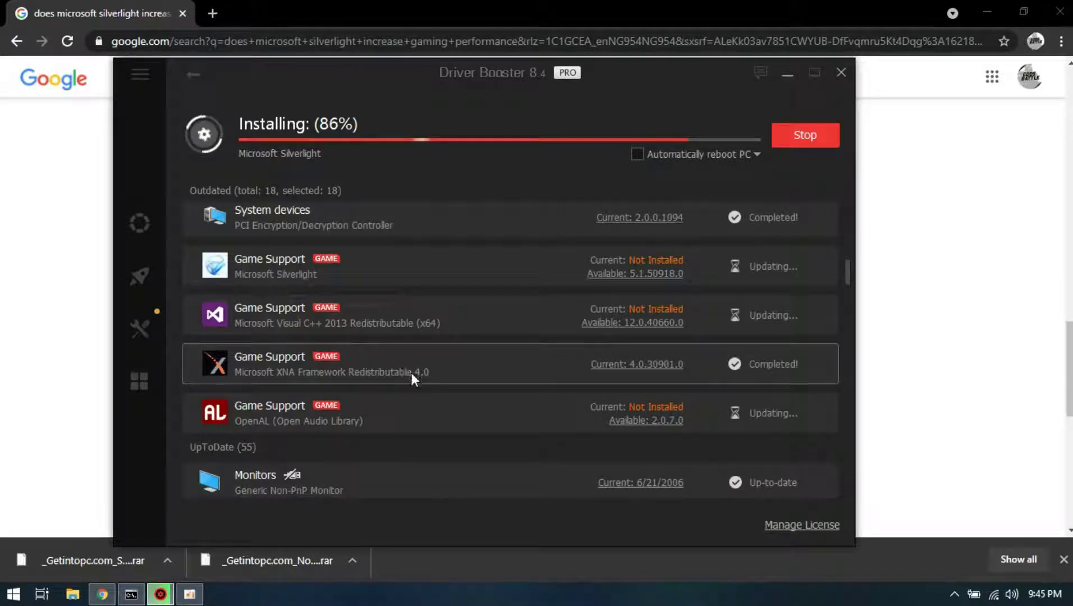
Step: Rerun the gaming performance search with Microsoft XNA instead of Silverlight and read the answers
{"action": "left_click", "coordinate": [51, 312]}
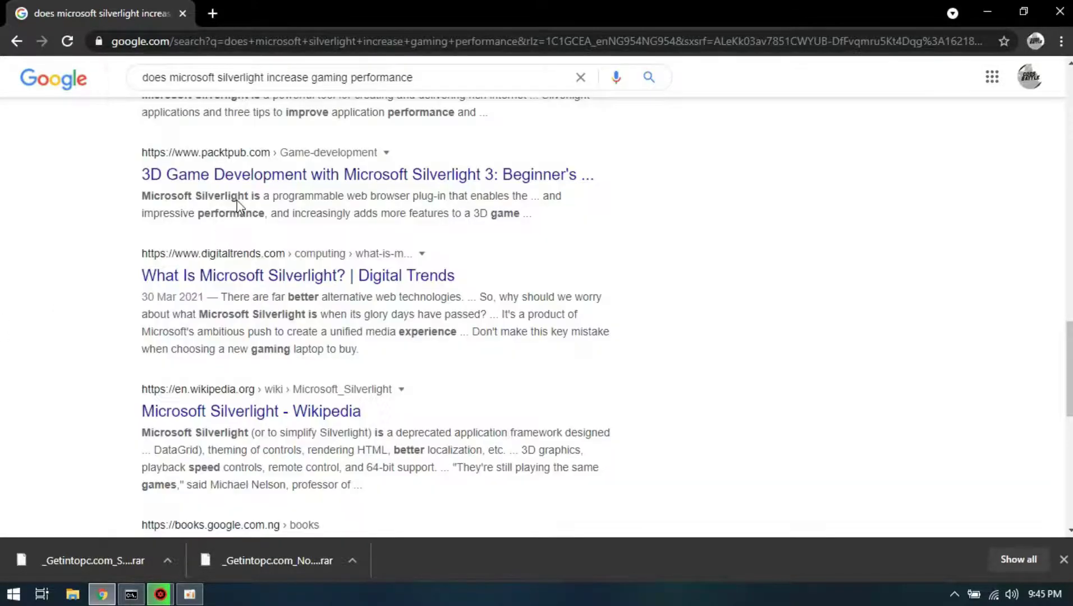
{"action": "left_click_drag", "start_coordinate": [264, 78], "coordinate": [219, 79]}
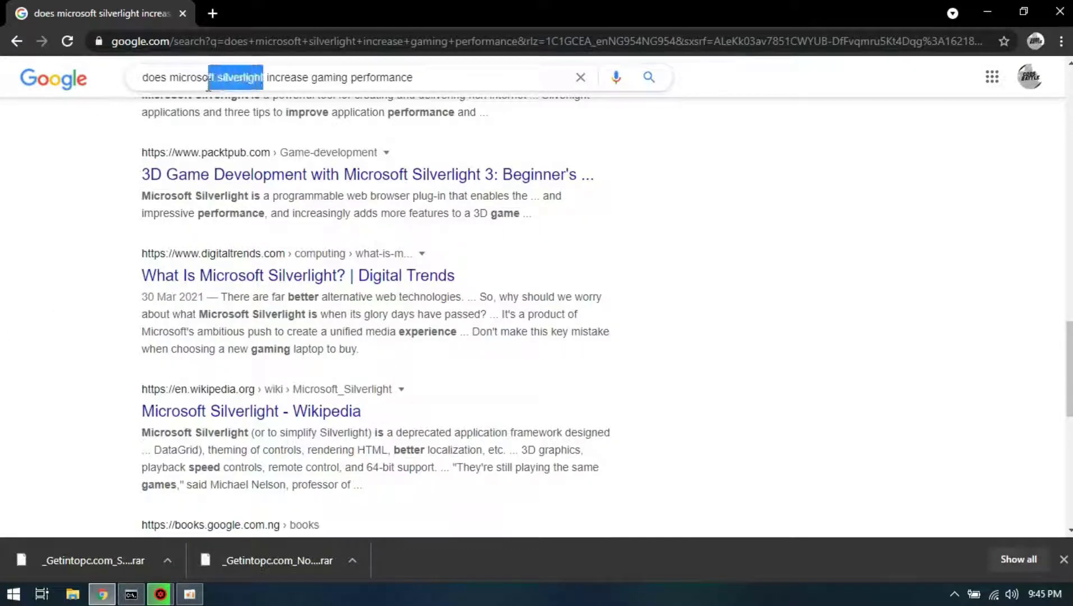
{"action": "type", "text": "x"}
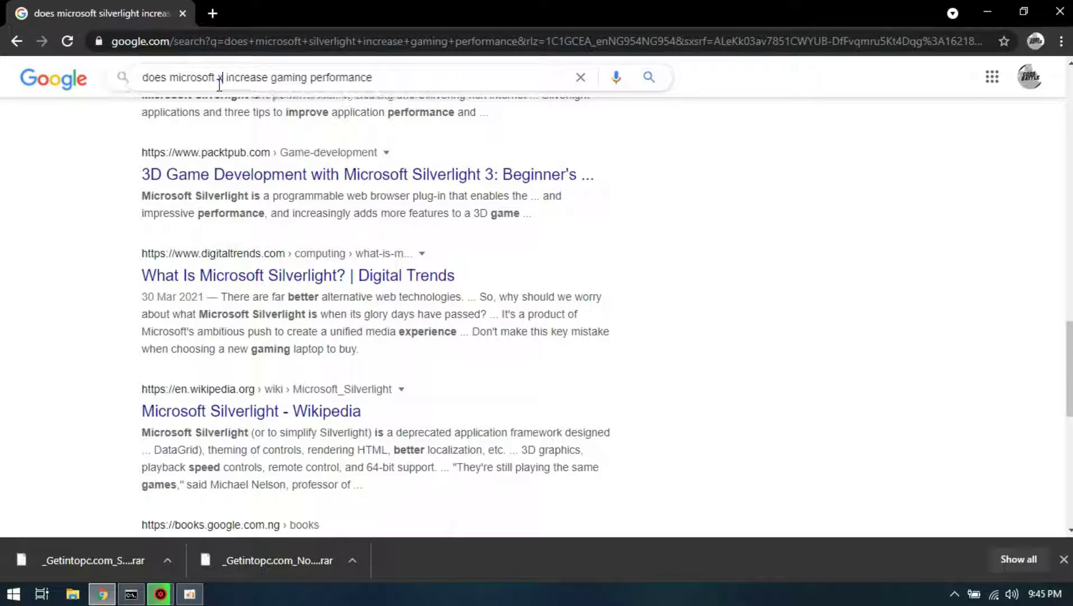
{"action": "type", "text": "na"}
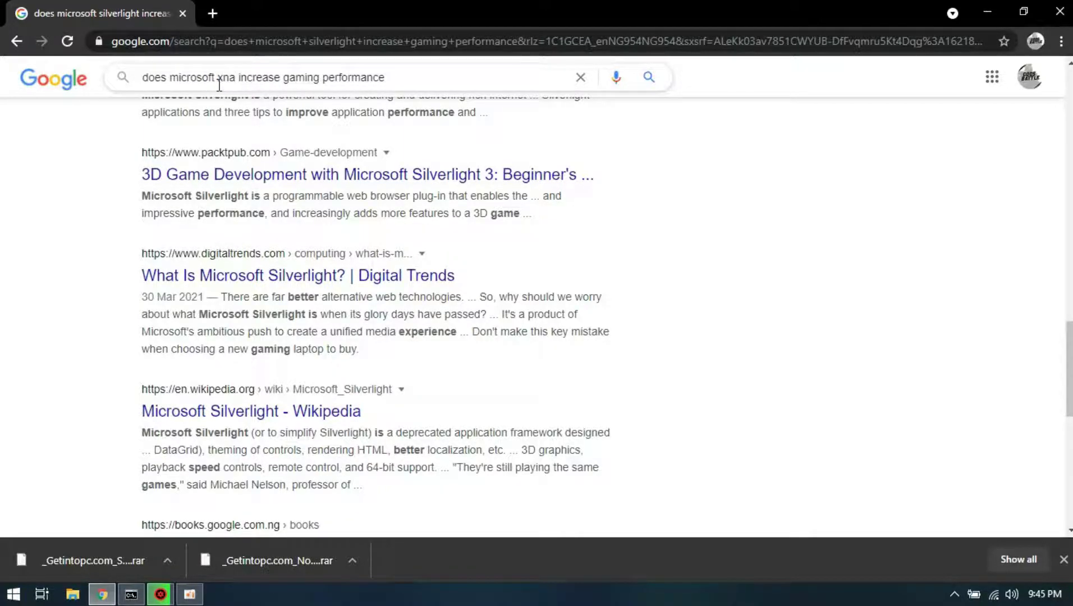
{"action": "key", "text": "Return"}
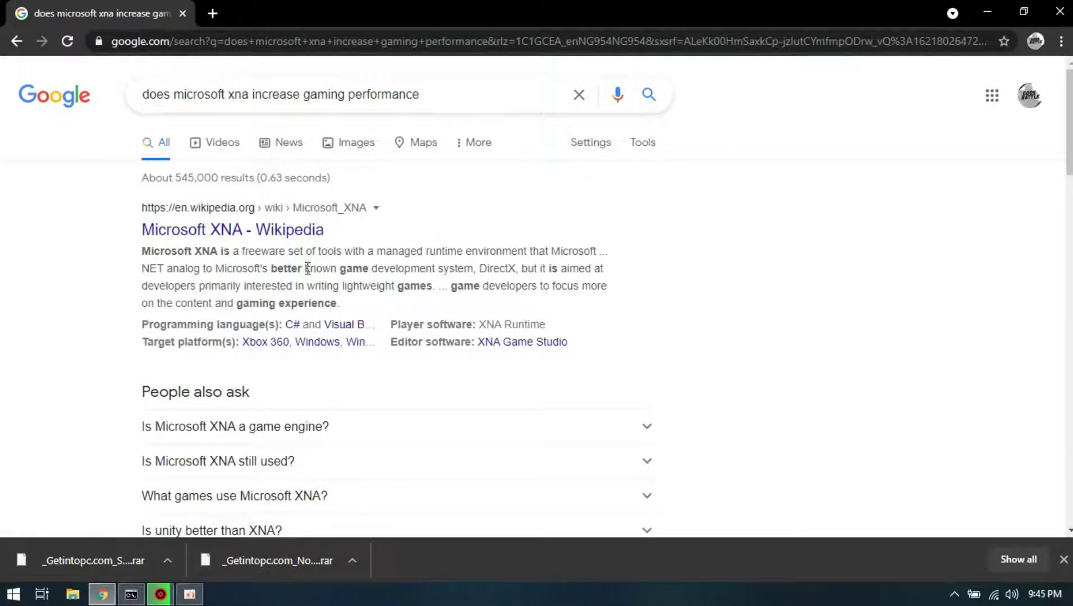
{"action": "left_click_drag", "start_coordinate": [305, 268], "coordinate": [480, 274]}
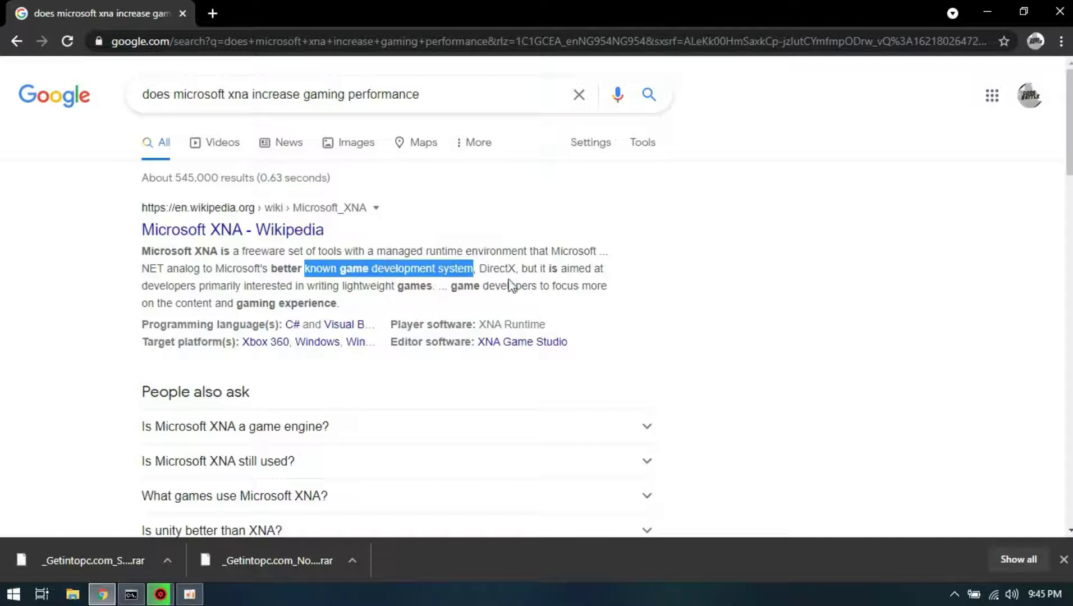
{"action": "scroll", "coordinate": [302, 308], "scroll_direction": "down", "scroll_amount": 2}
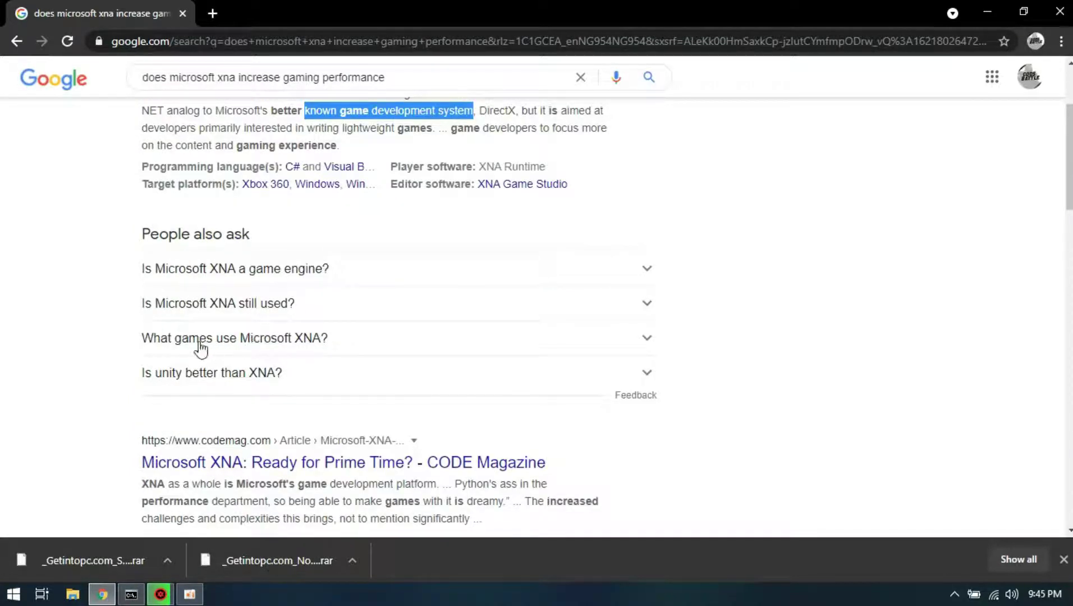
{"action": "left_click", "coordinate": [350, 340]}
{"action": "scroll", "coordinate": [304, 437], "scroll_direction": "down", "scroll_amount": 2}
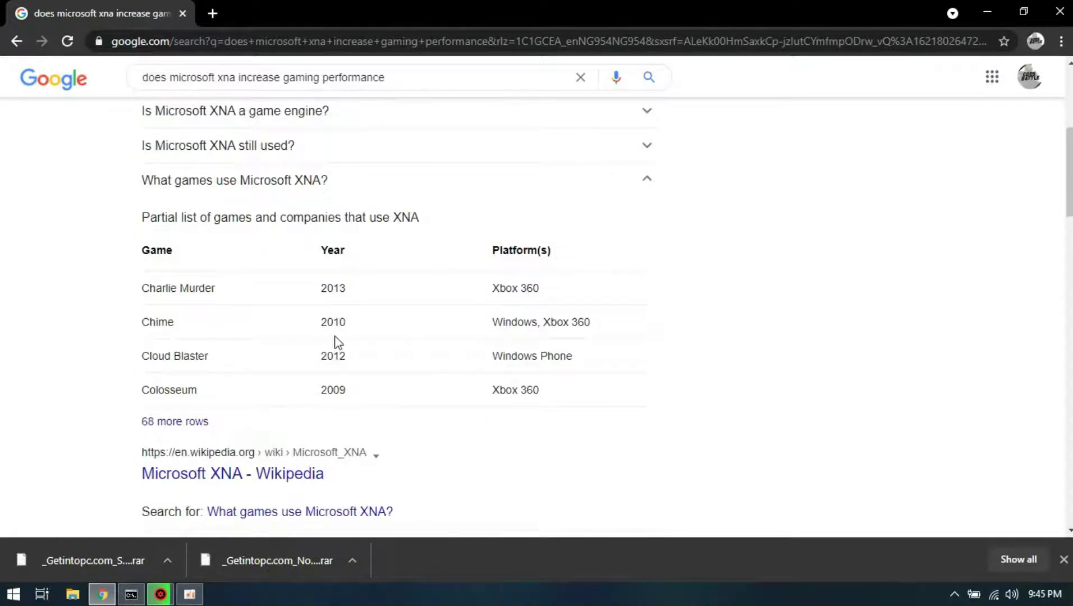
{"action": "scroll", "coordinate": [334, 342], "scroll_direction": "down", "scroll_amount": 3}
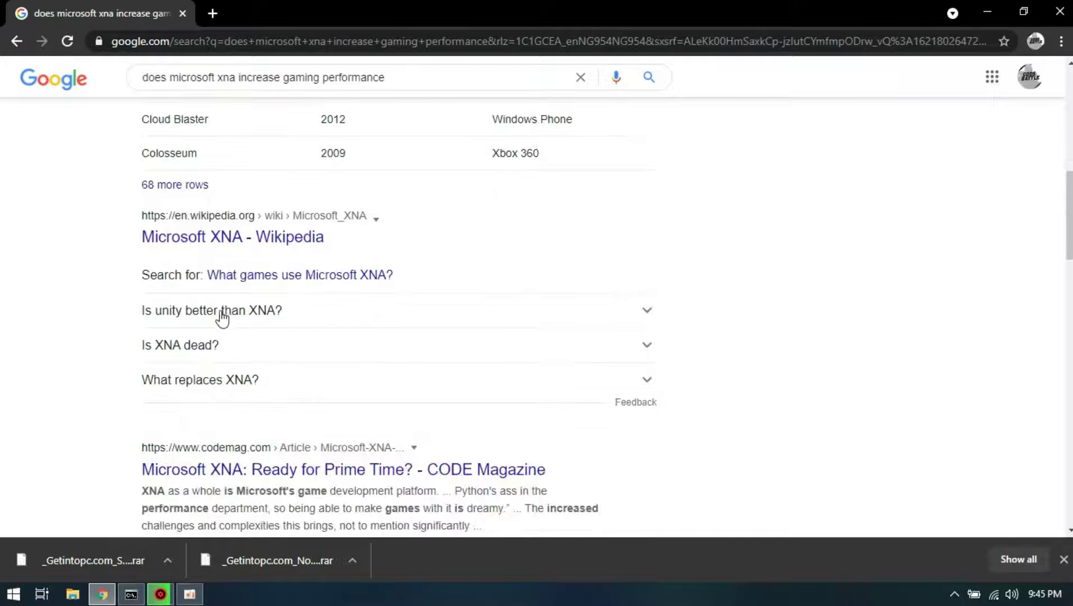
{"action": "scroll", "coordinate": [219, 317], "scroll_direction": "down", "scroll_amount": 3}
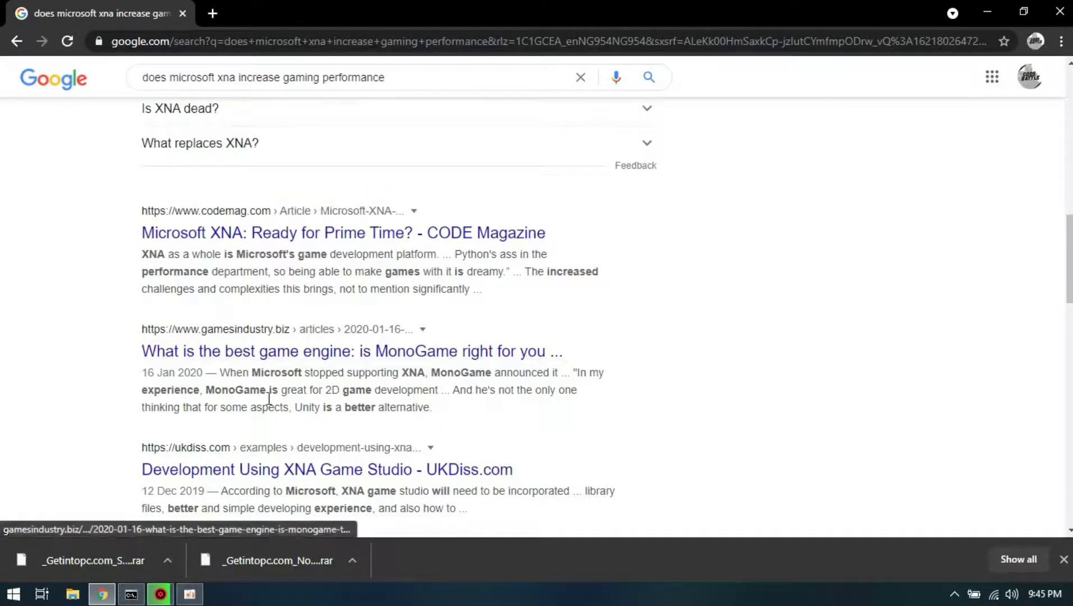
{"action": "scroll", "coordinate": [310, 339], "scroll_direction": "up", "scroll_amount": 4}
{"action": "scroll", "coordinate": [310, 340], "scroll_direction": "up", "scroll_amount": 5}
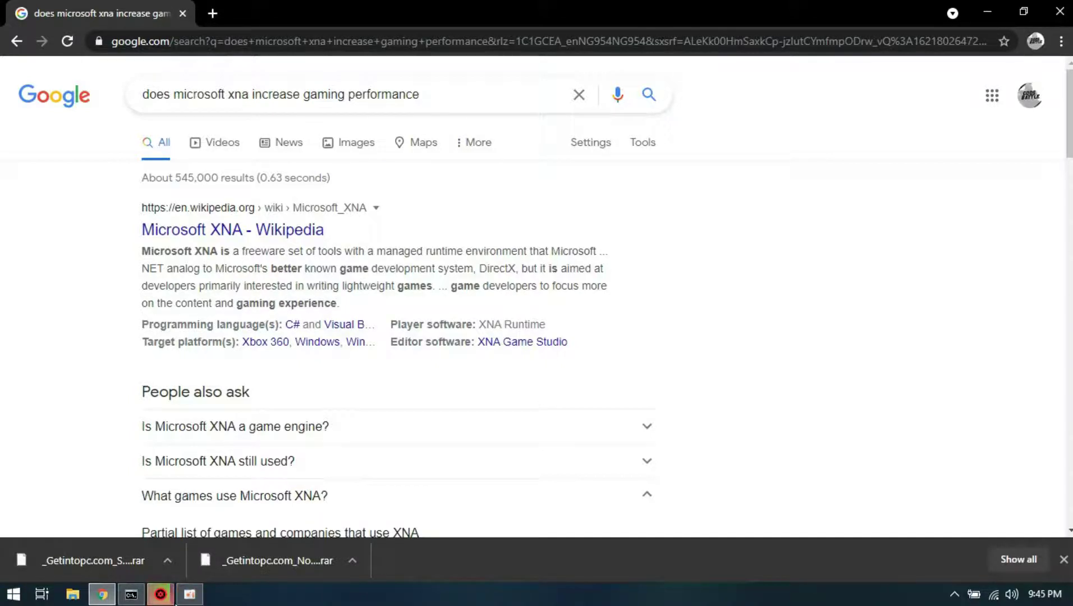
Step: Check Driver Booster's progress, search with 'open AI' instead, and open the PCMag gaming article
{"action": "left_click", "coordinate": [160, 594]}
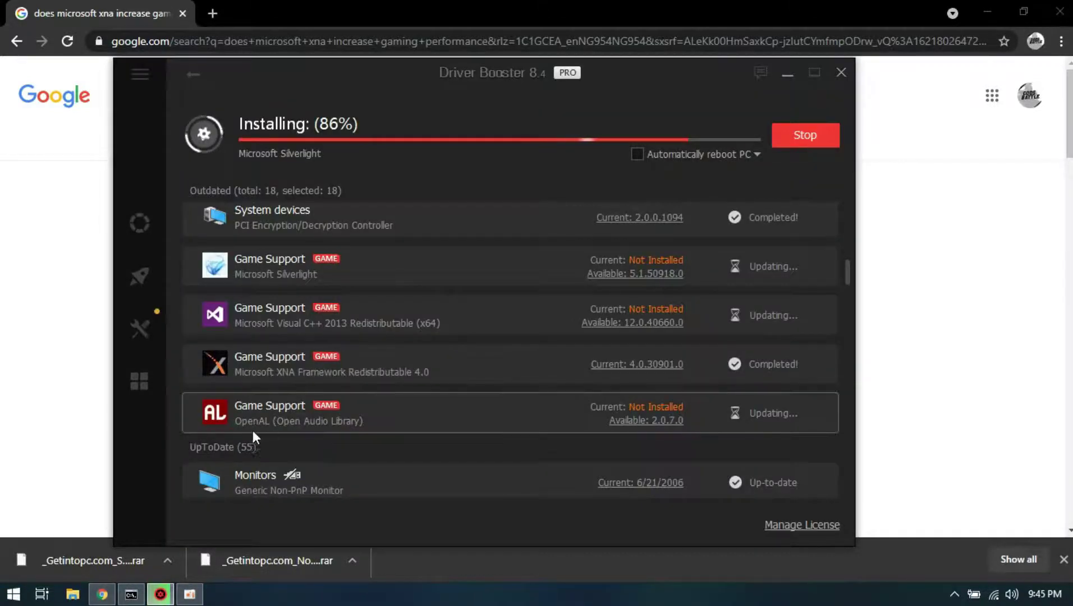
{"action": "left_click", "coordinate": [27, 378]}
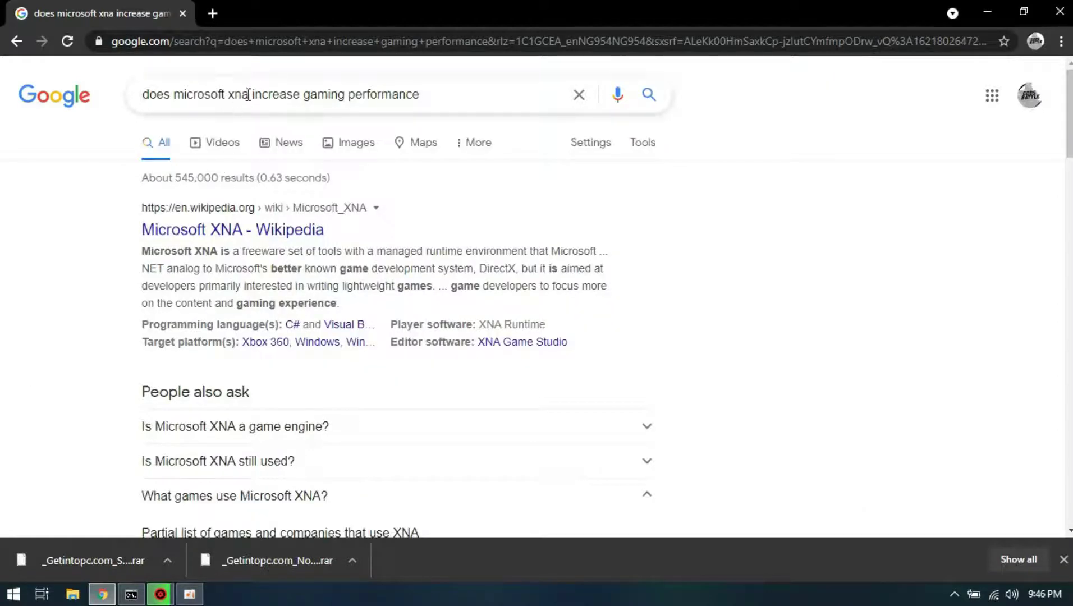
{"action": "left_click_drag", "start_coordinate": [249, 95], "coordinate": [174, 95]}
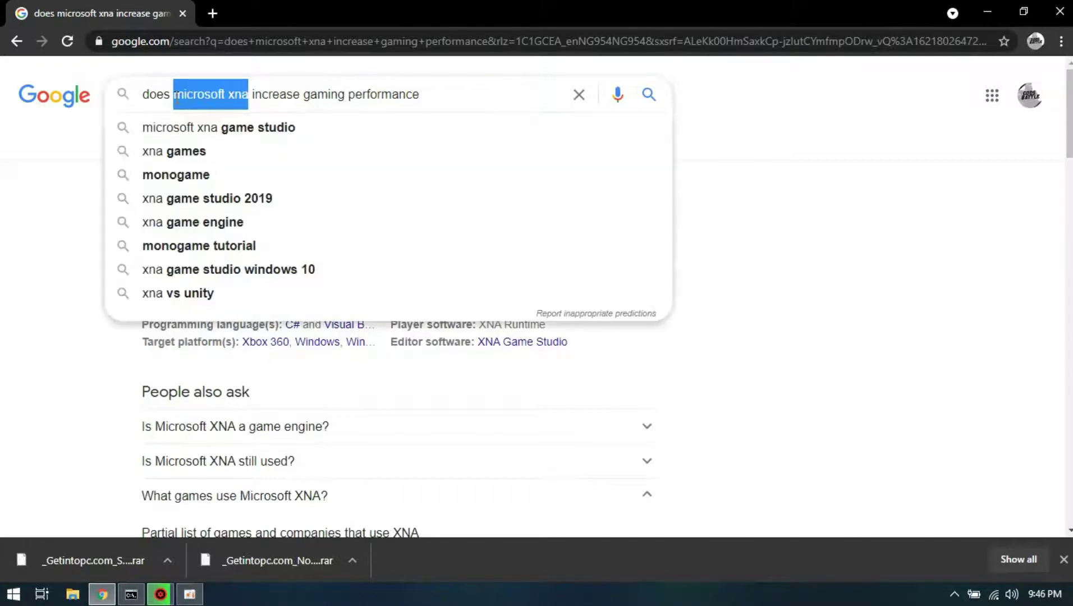
{"action": "type", "text": "open"}
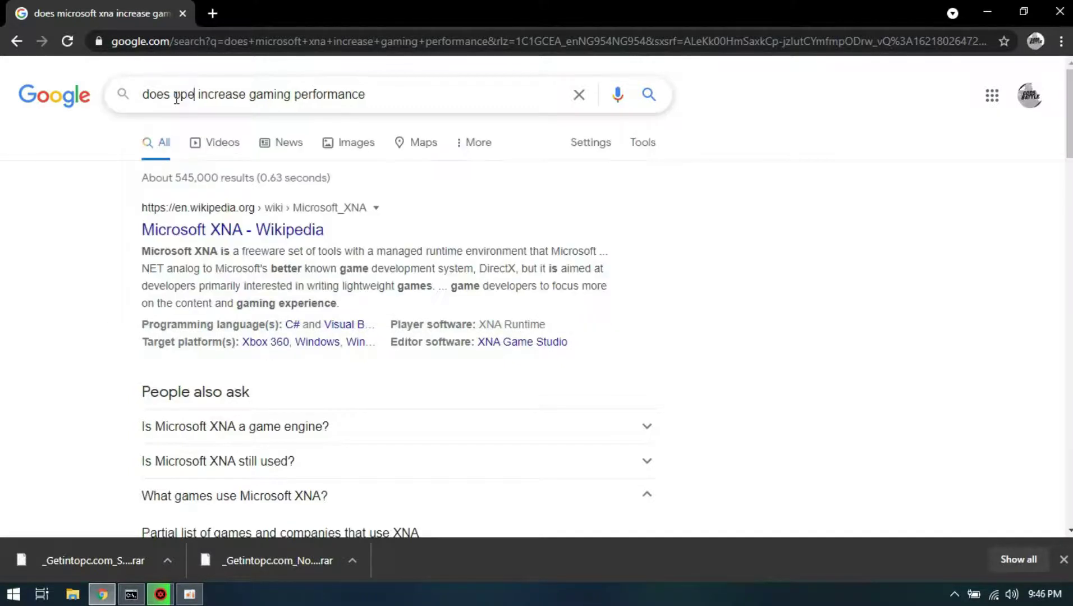
{"action": "type", "text": " AI"}
{"action": "key", "text": "Return"}
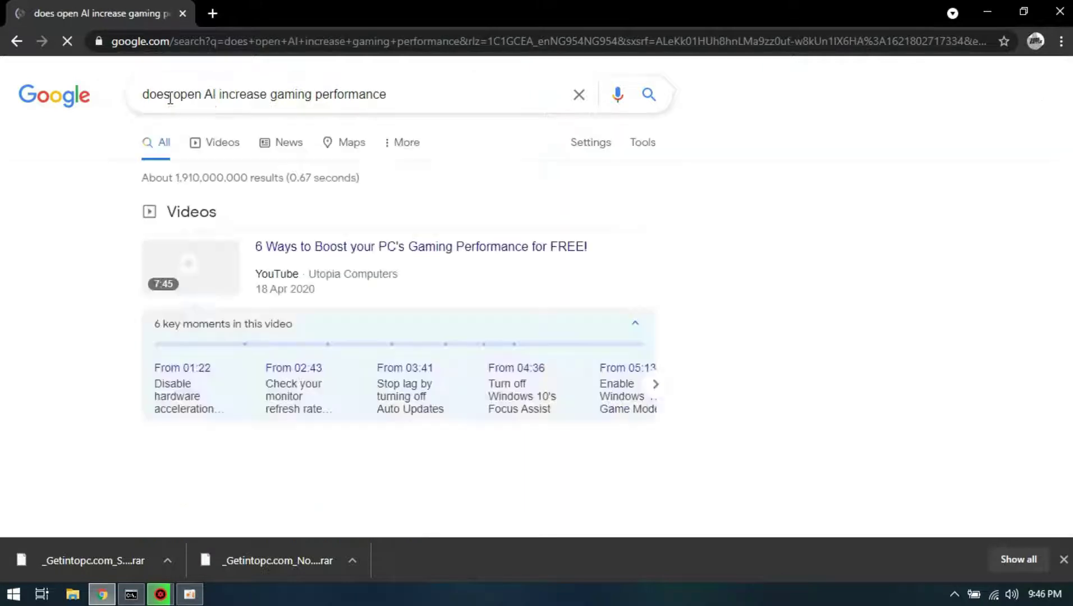
{"action": "scroll", "coordinate": [326, 205], "scroll_direction": "down", "scroll_amount": 2}
{"action": "scroll", "coordinate": [326, 205], "scroll_direction": "down", "scroll_amount": 3}
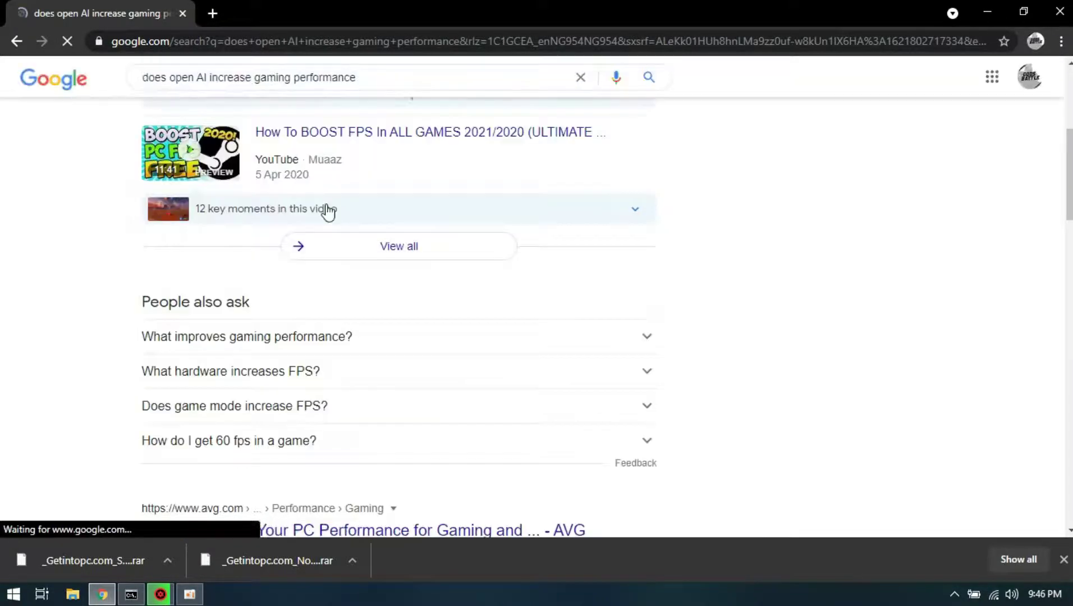
{"action": "scroll", "coordinate": [326, 204], "scroll_direction": "down", "scroll_amount": 2}
{"action": "scroll", "coordinate": [335, 293], "scroll_direction": "down", "scroll_amount": 1}
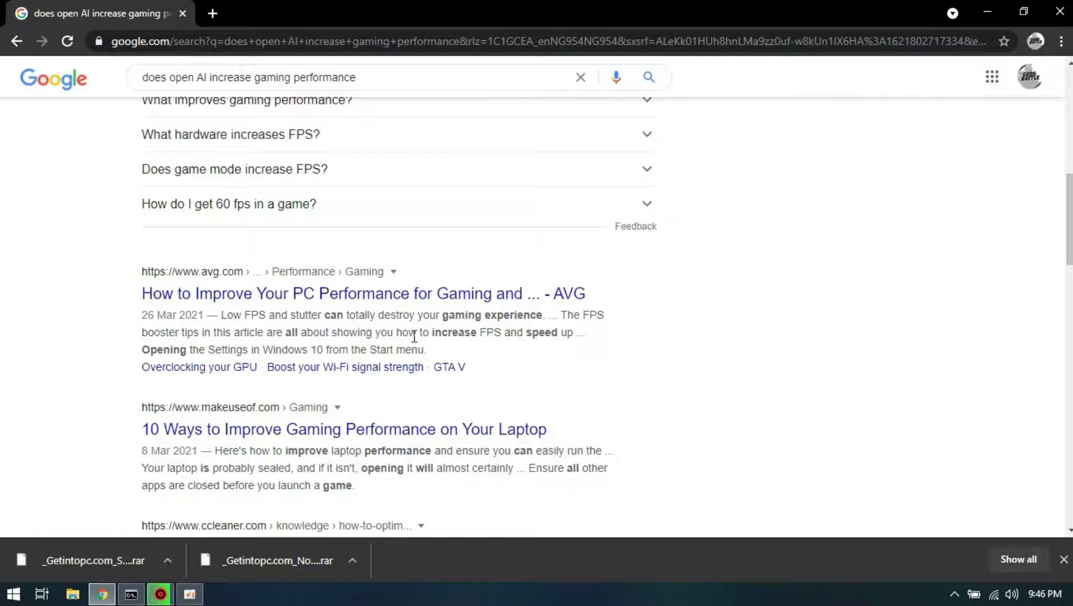
{"action": "scroll", "coordinate": [415, 337], "scroll_direction": "down", "scroll_amount": 2}
{"action": "scroll", "coordinate": [415, 337], "scroll_direction": "down", "scroll_amount": 2}
{"action": "scroll", "coordinate": [386, 385], "scroll_direction": "down", "scroll_amount": 2}
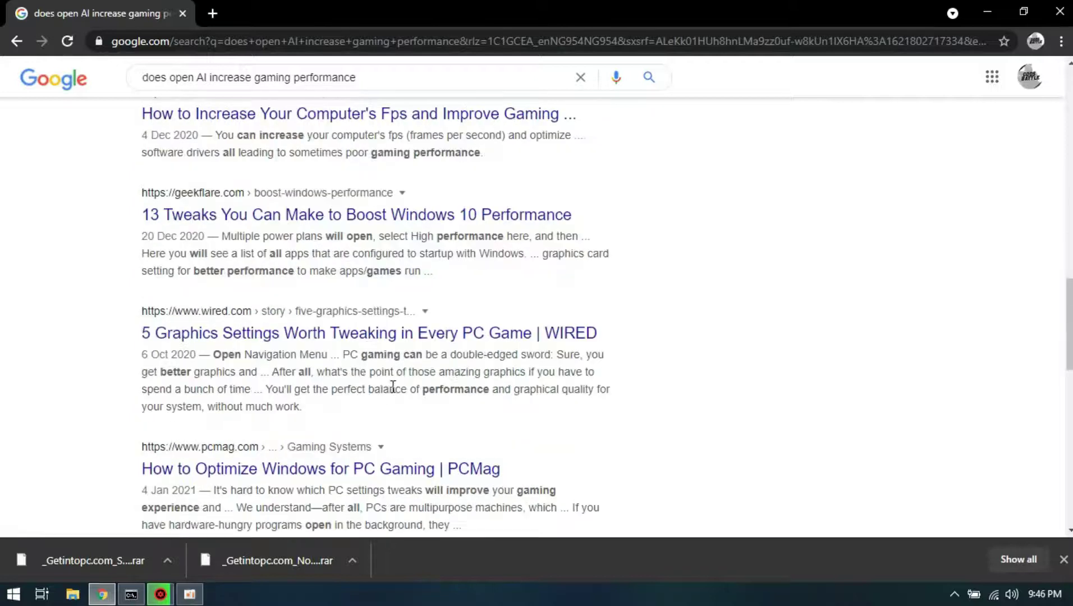
{"action": "left_click", "coordinate": [460, 468]}
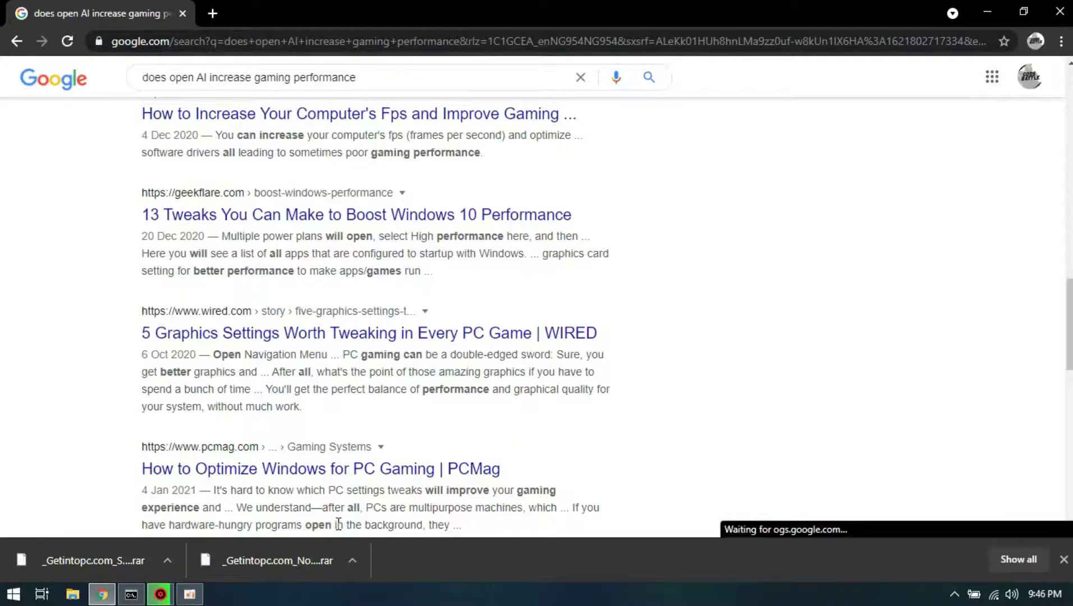
{"action": "left_click", "coordinate": [160, 594]}
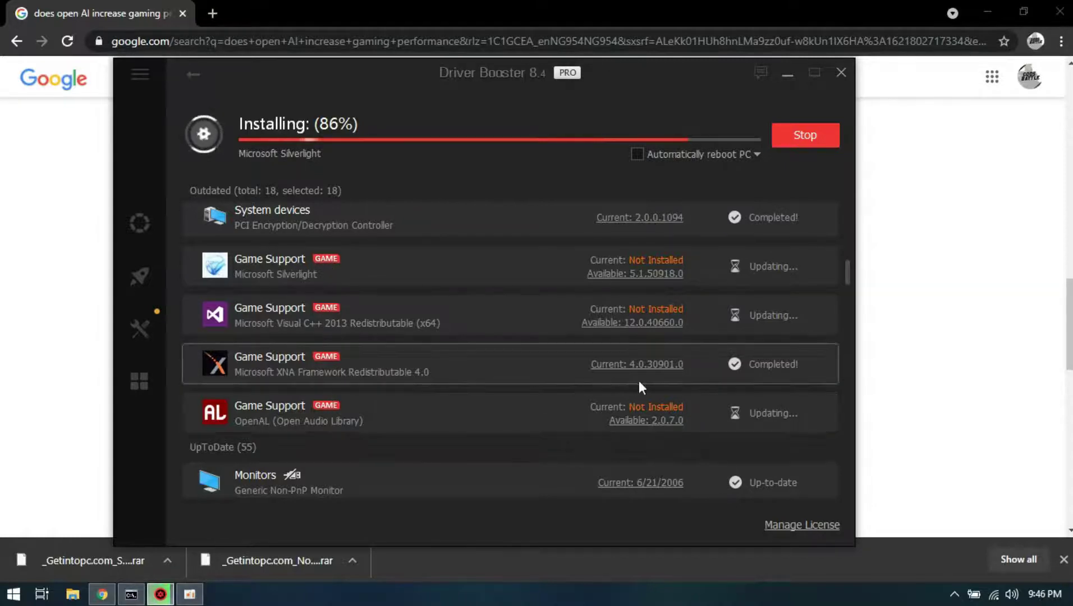
{"action": "scroll", "coordinate": [643, 379], "scroll_direction": "up", "scroll_amount": 3}
{"action": "scroll", "coordinate": [644, 380], "scroll_direction": "up", "scroll_amount": 2}
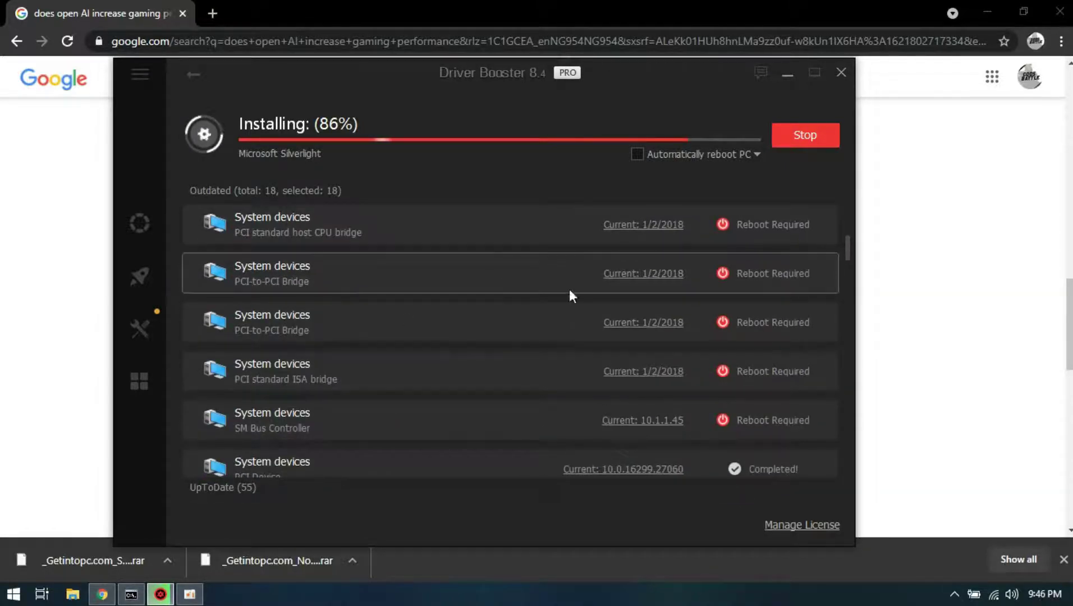
{"action": "scroll", "coordinate": [453, 334], "scroll_direction": "up", "scroll_amount": 3}
{"action": "scroll", "coordinate": [453, 334], "scroll_direction": "up", "scroll_amount": 3}
{"action": "scroll", "coordinate": [453, 334], "scroll_direction": "up", "scroll_amount": 2}
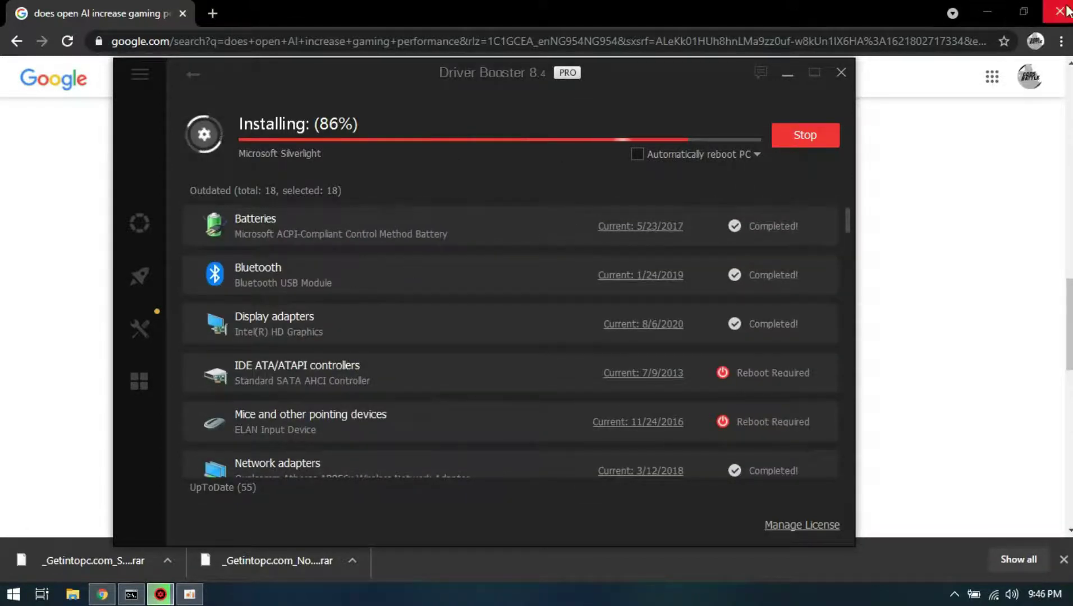
{"action": "left_click", "coordinate": [1047, 26]}
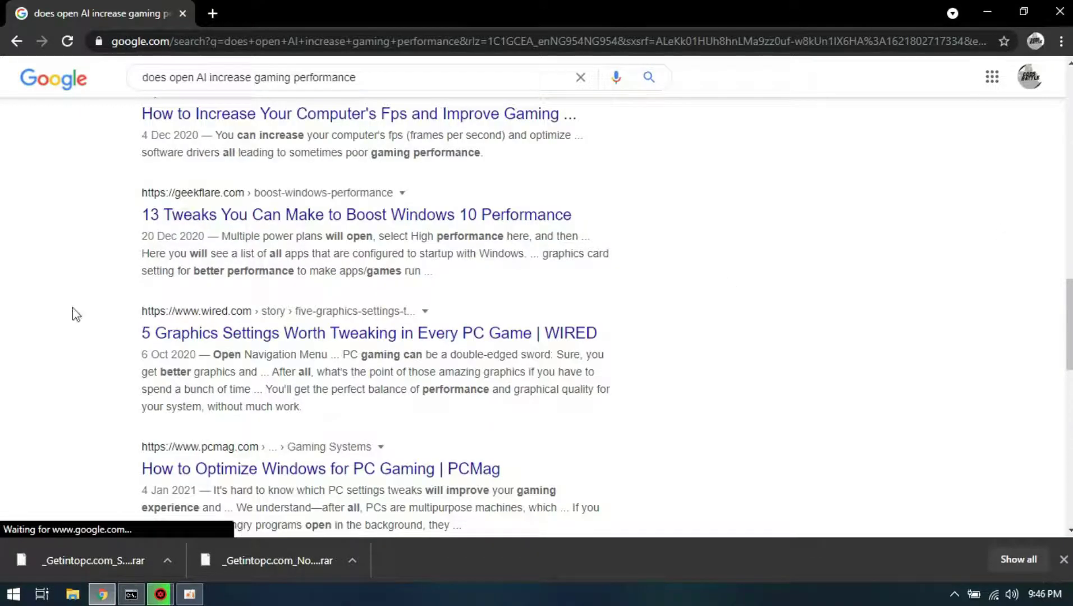
Step: Go to hdqwalls.com and search the site for goku wallpapers
{"action": "left_click", "coordinate": [228, 41]}
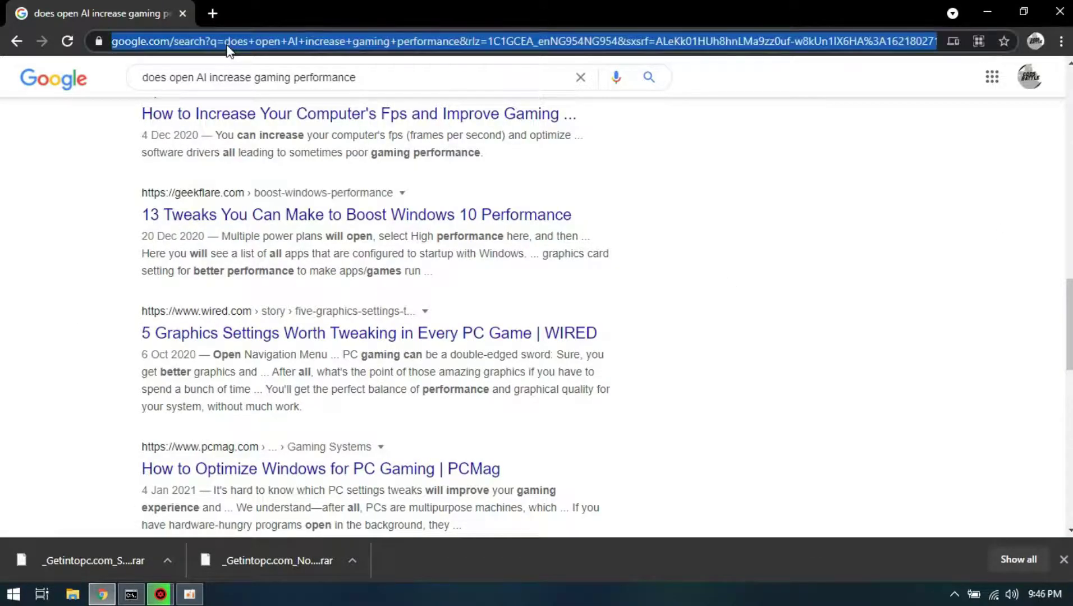
{"action": "type", "text": "hdqwalls"}
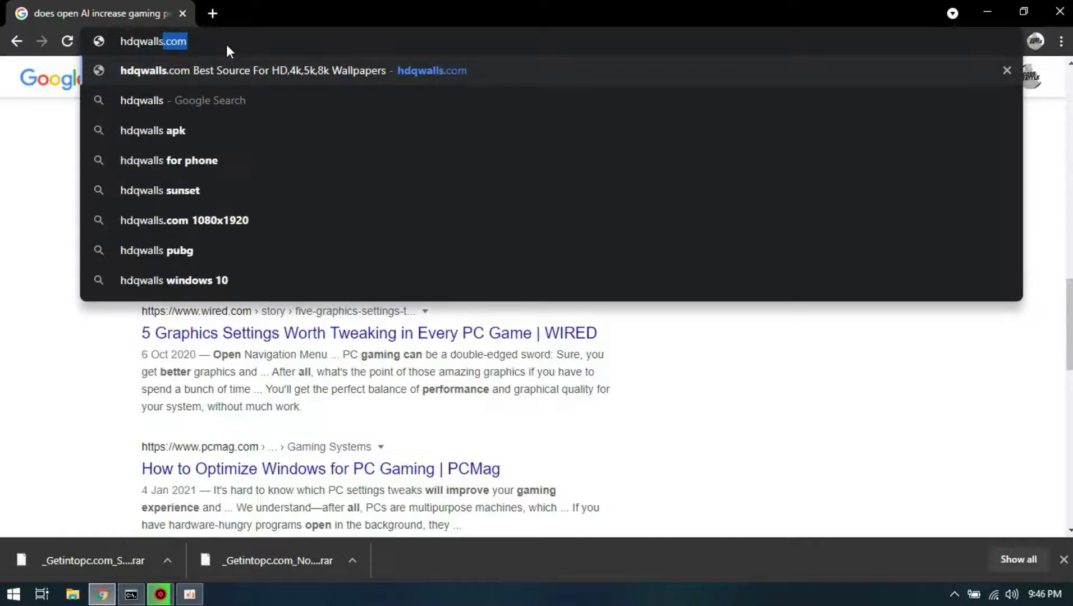
{"action": "type", "text": ".com"}
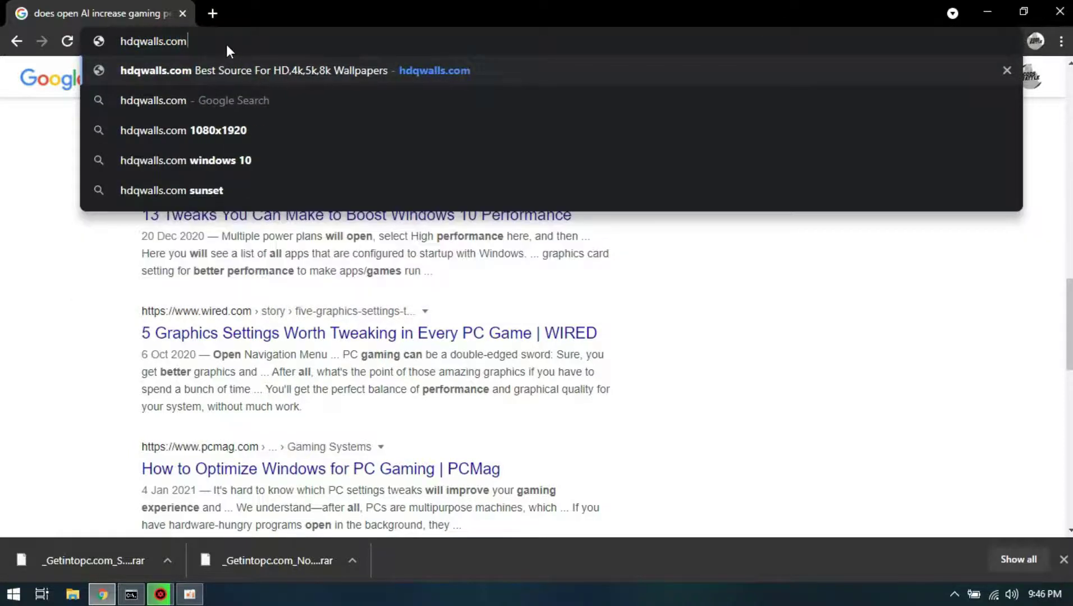
{"action": "key", "text": "Return"}
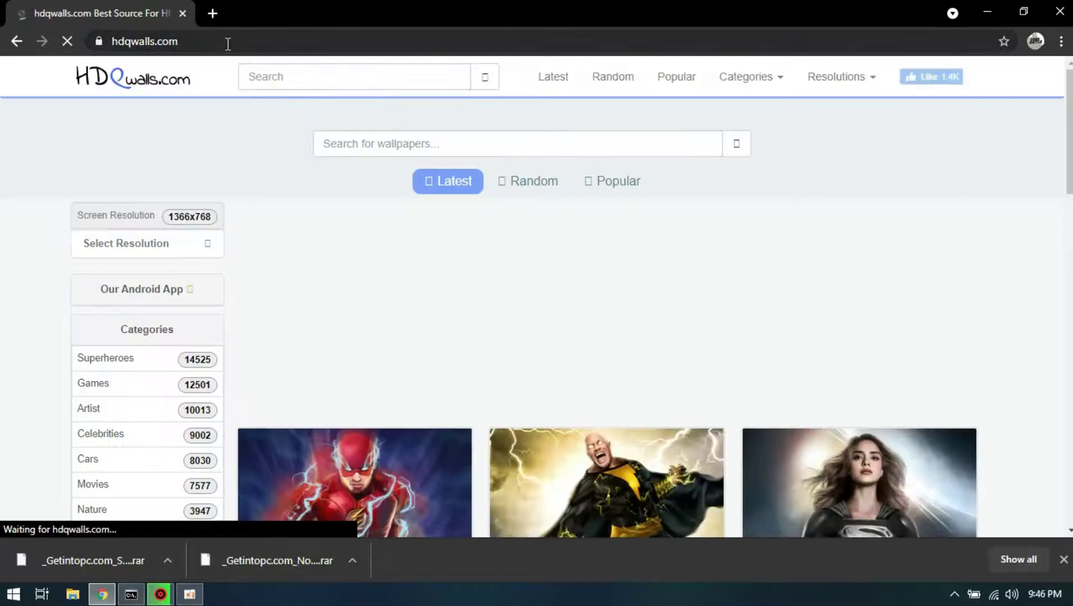
{"action": "left_click", "coordinate": [382, 143]}
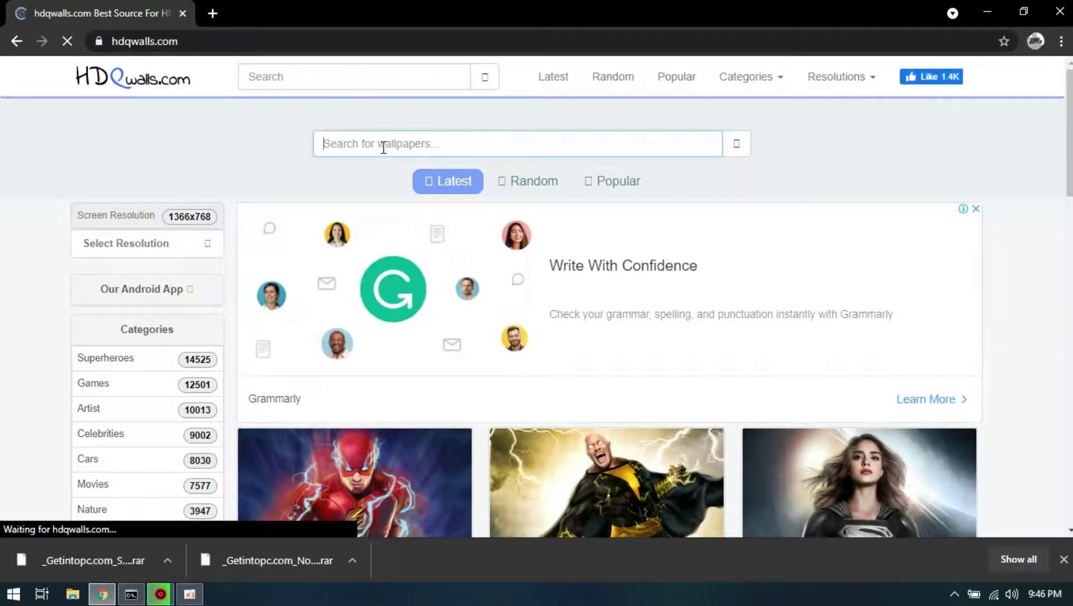
{"action": "type", "text": "goku"}
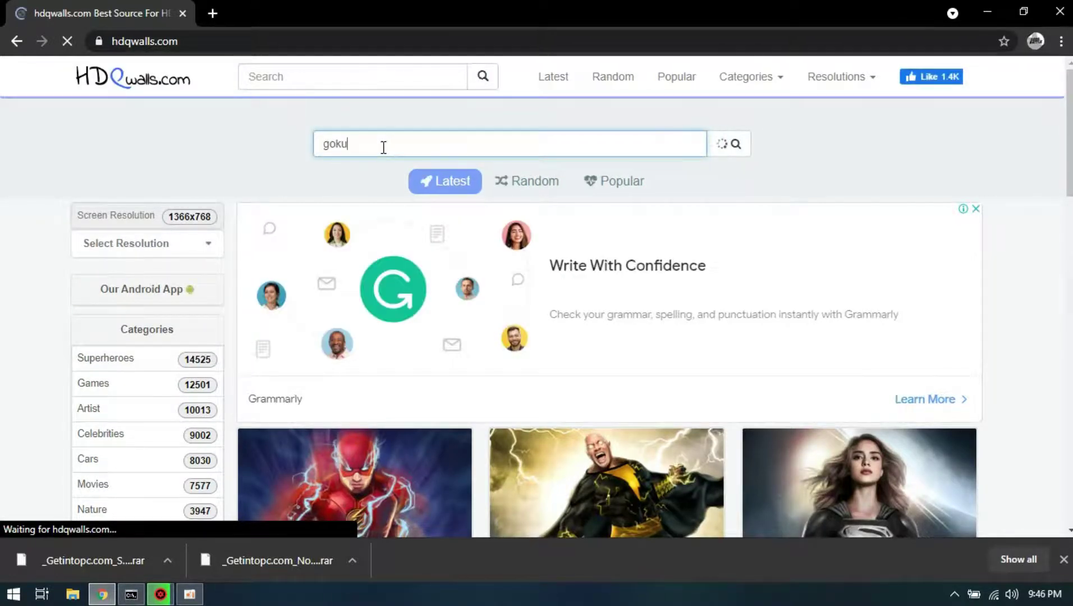
{"action": "key", "text": "Return"}
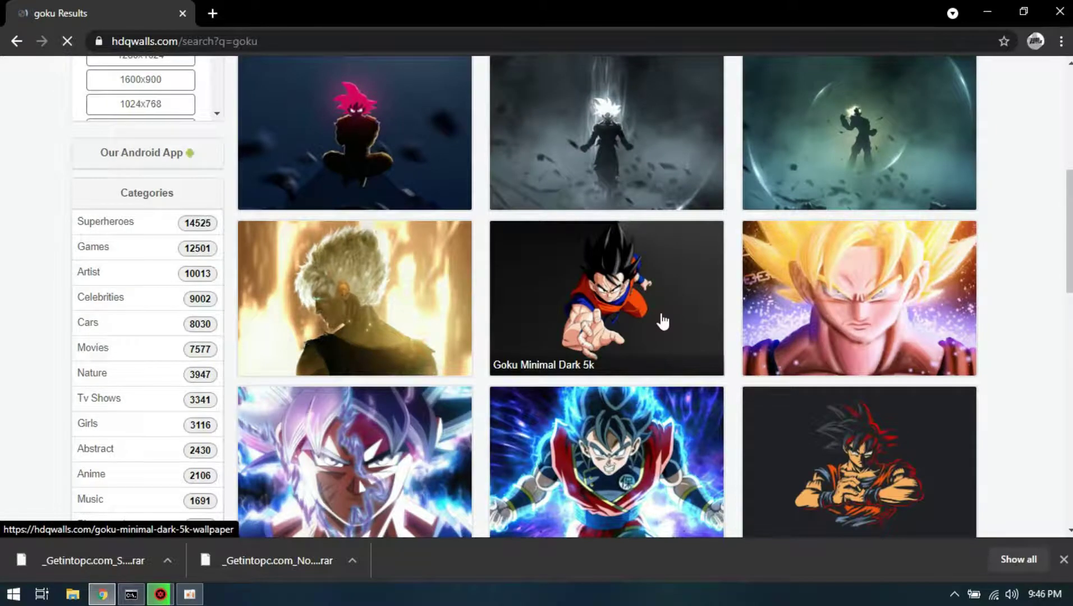
{"action": "scroll", "coordinate": [663, 320], "scroll_direction": "down", "scroll_amount": 10}
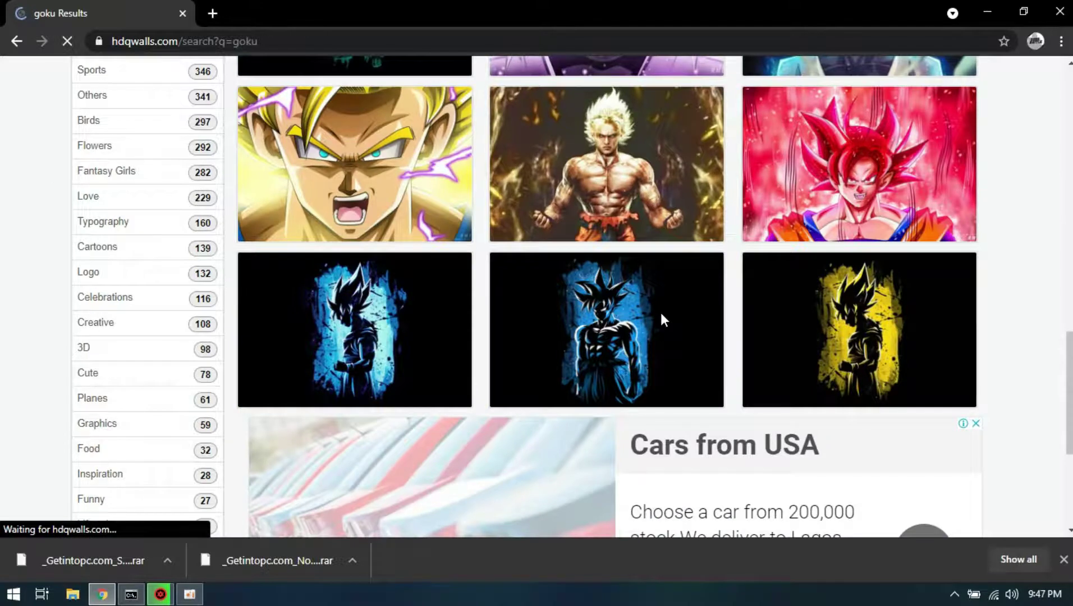
{"action": "scroll", "coordinate": [660, 312], "scroll_direction": "down", "scroll_amount": 1}
{"action": "scroll", "coordinate": [661, 312], "scroll_direction": "up", "scroll_amount": 12}
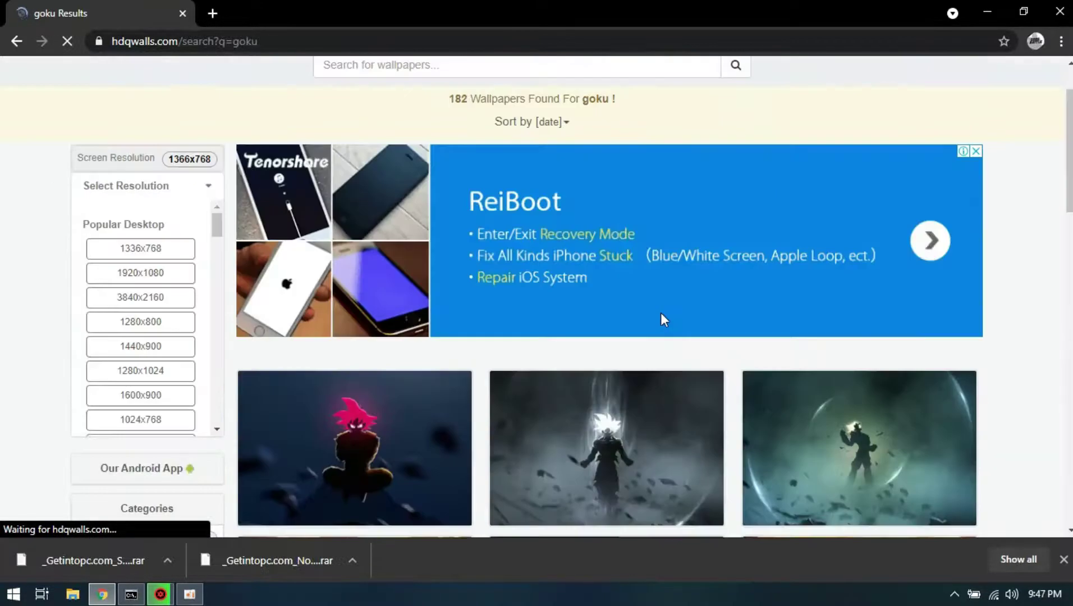
Step: Search for goku kamehameha, view its image results, then return to the goku results
{"action": "left_click", "coordinate": [459, 148]}
{"action": "type", "text": "goku"}
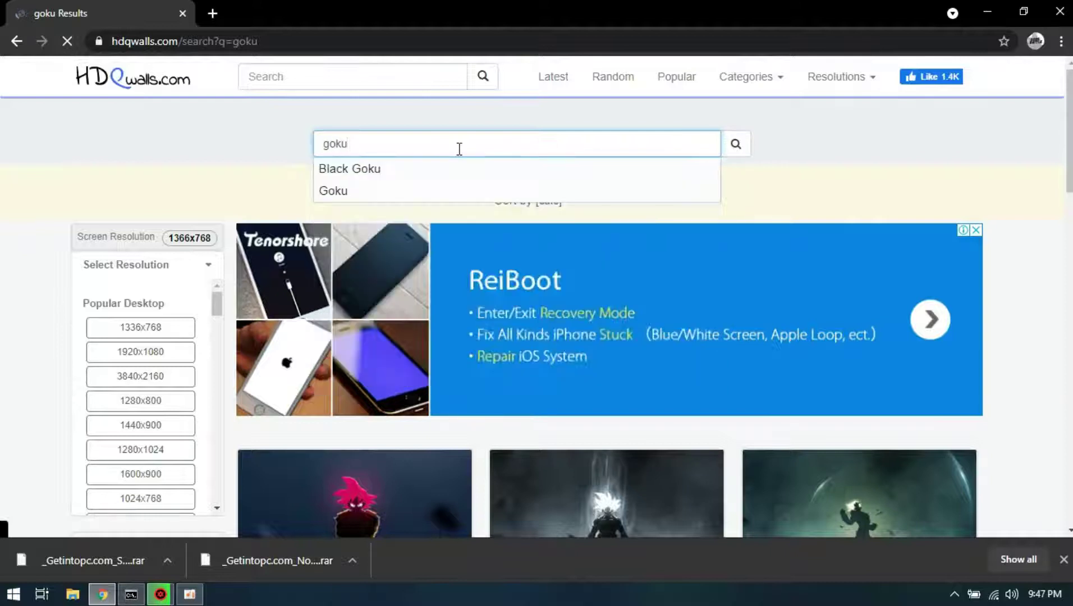
{"action": "type", "text": " kame"}
{"action": "key", "text": "BackSpace"}
{"action": "key", "text": "BackSpace"}
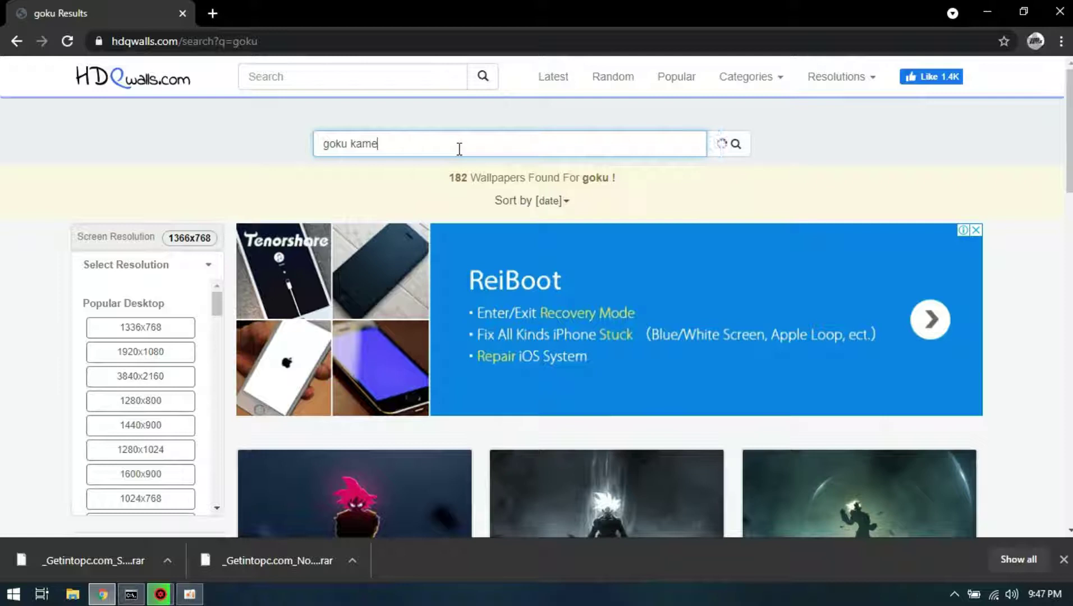
{"action": "type", "text": "ha"}
{"action": "key", "text": "Return"}
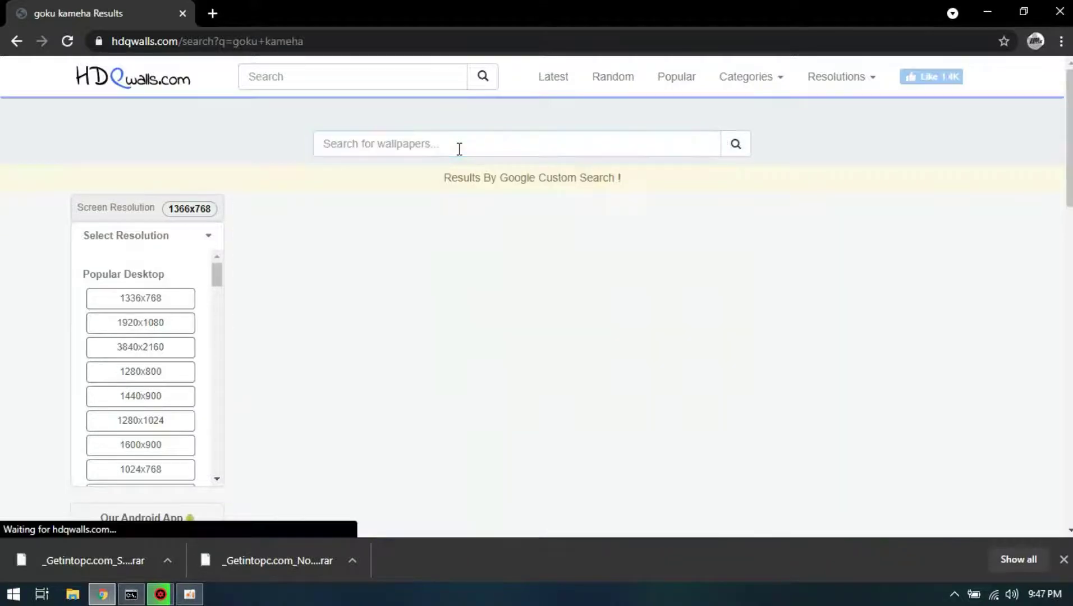
{"action": "scroll", "coordinate": [469, 268], "scroll_direction": "down", "scroll_amount": 5}
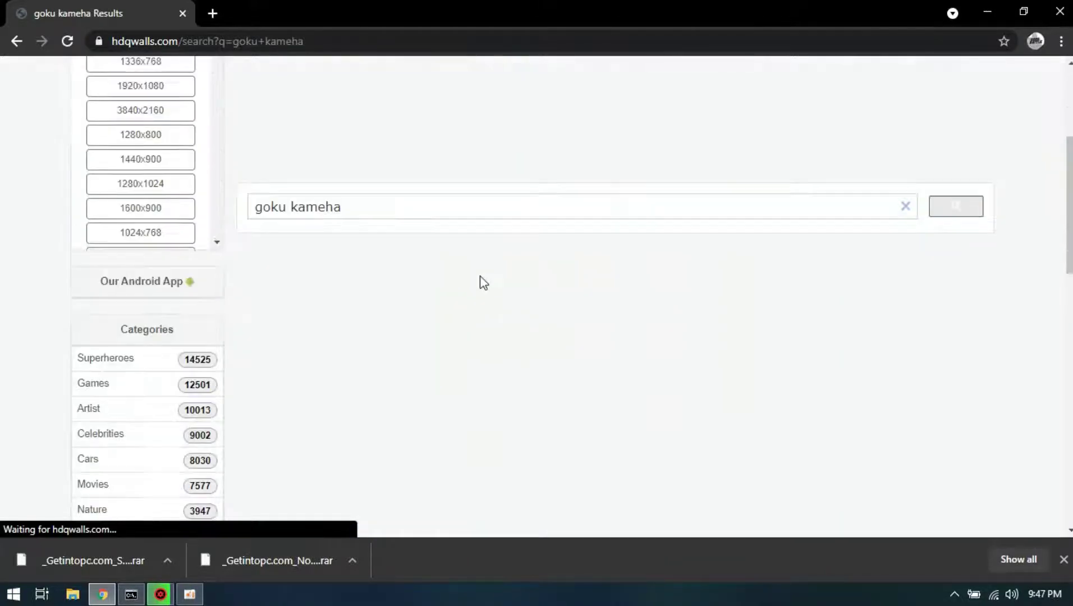
{"action": "scroll", "coordinate": [482, 283], "scroll_direction": "down", "scroll_amount": 3}
{"action": "scroll", "coordinate": [482, 282], "scroll_direction": "down", "scroll_amount": 5}
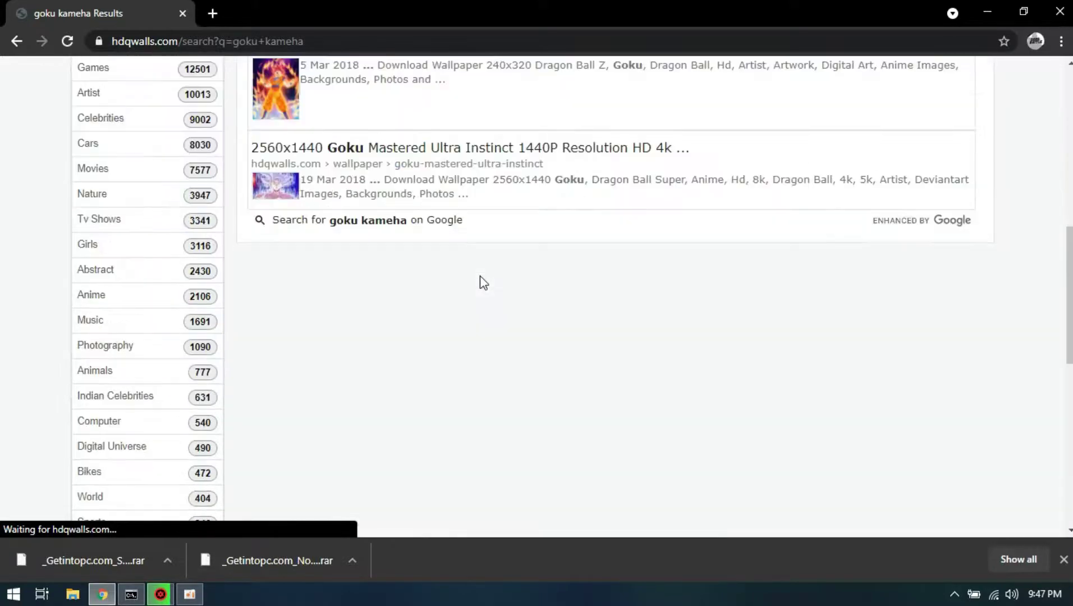
{"action": "scroll", "coordinate": [483, 283], "scroll_direction": "up", "scroll_amount": 2}
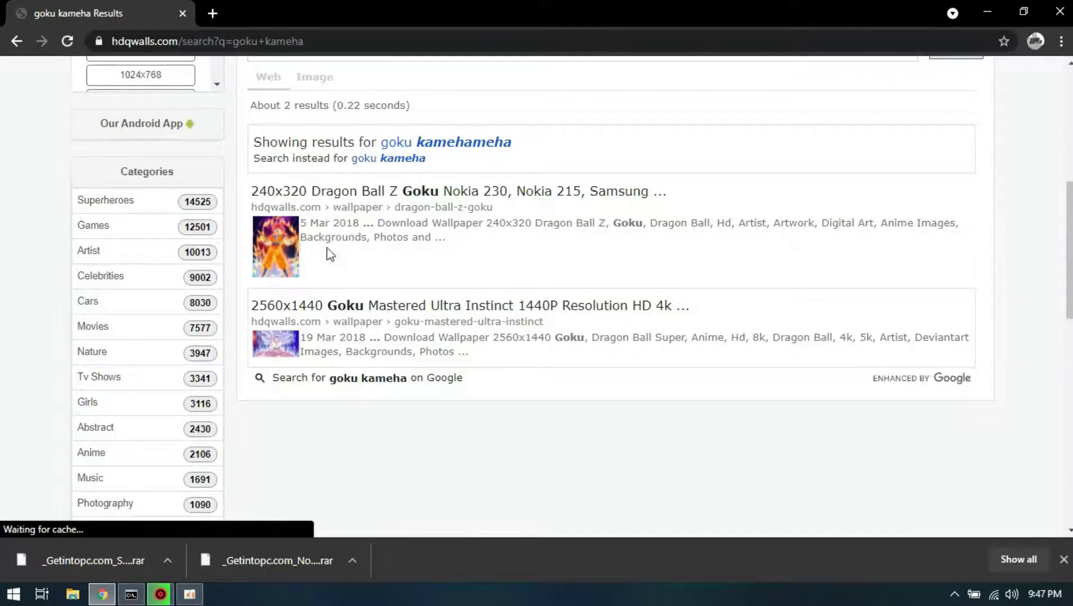
{"action": "left_click", "coordinate": [445, 143]}
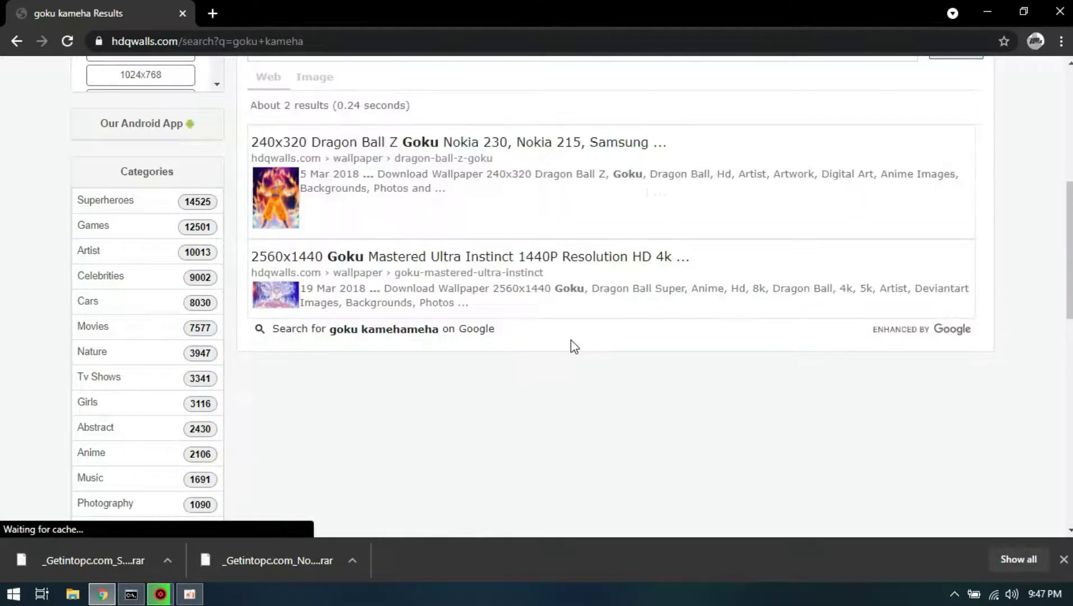
{"action": "scroll", "coordinate": [574, 346], "scroll_direction": "down", "scroll_amount": 2}
{"action": "scroll", "coordinate": [294, 252], "scroll_direction": "up", "scroll_amount": 3}
{"action": "left_click", "coordinate": [314, 234]}
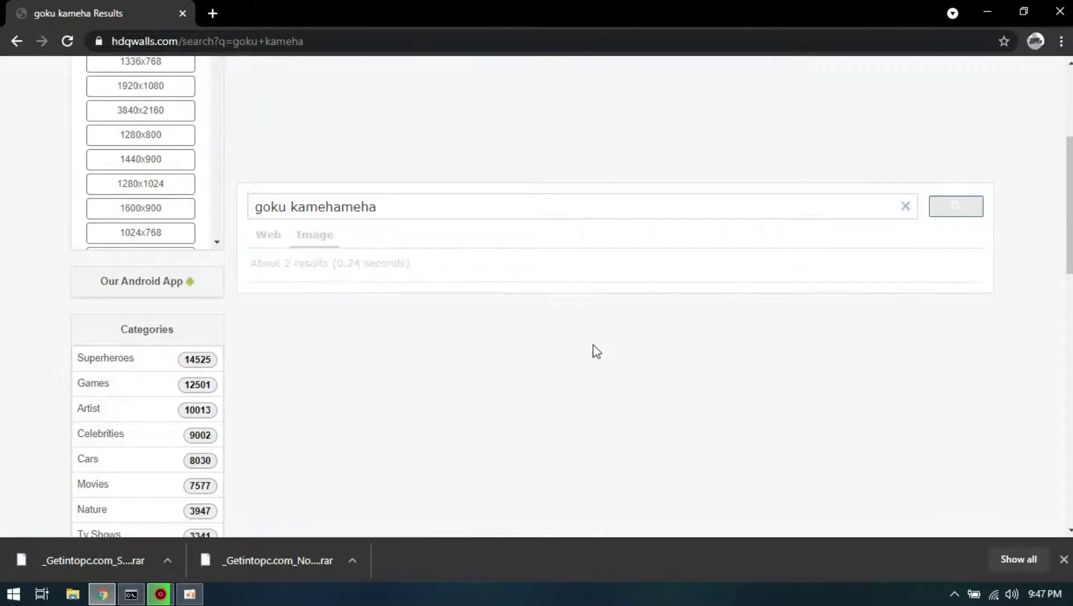
{"action": "scroll", "coordinate": [592, 359], "scroll_direction": "down", "scroll_amount": 3}
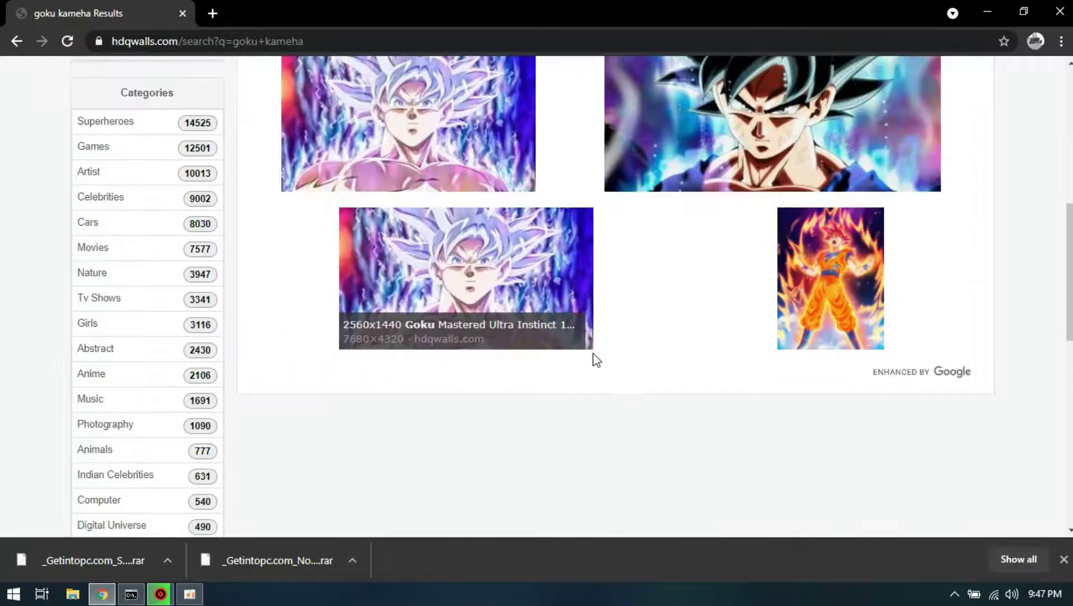
{"action": "left_click", "coordinate": [17, 41]}
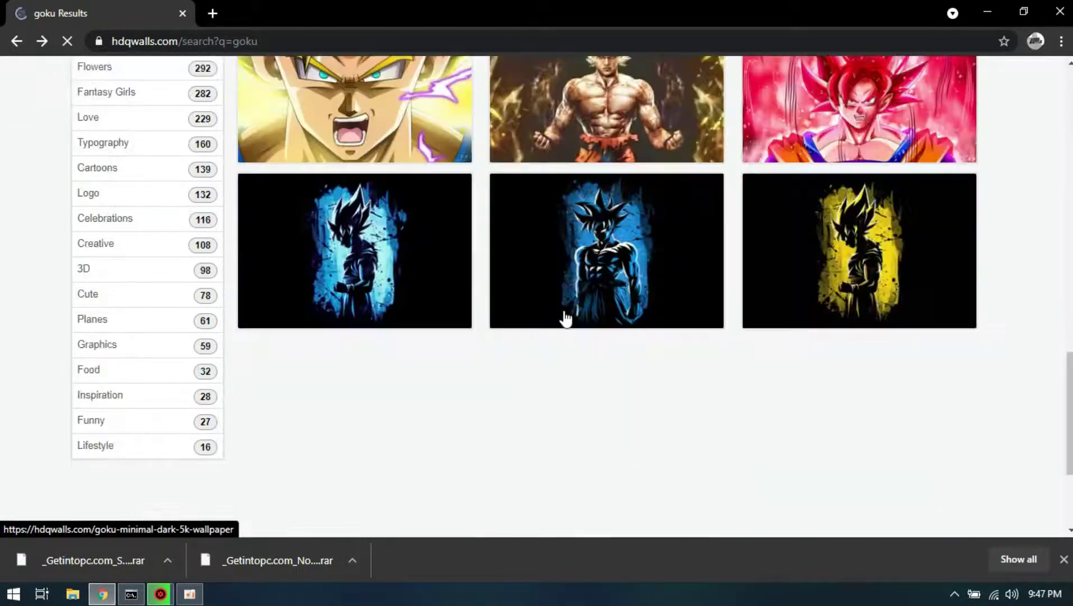
{"action": "scroll", "coordinate": [566, 318], "scroll_direction": "down", "scroll_amount": 3}
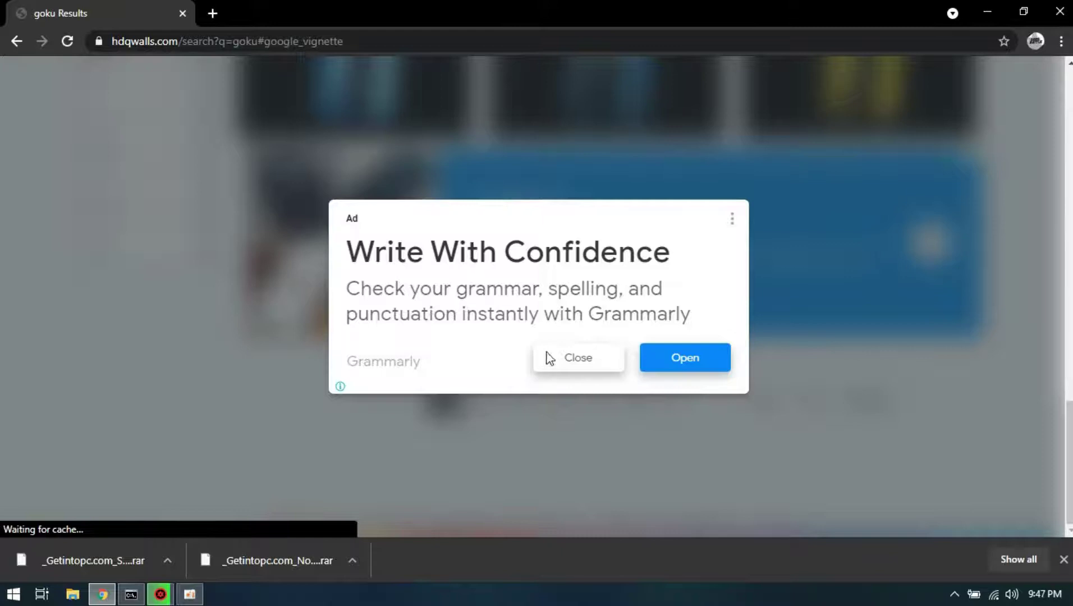
Step: Page through the goku results to page 2 and then page 3
{"action": "left_click", "coordinate": [549, 359]}
{"action": "scroll", "coordinate": [723, 453], "scroll_direction": "down", "scroll_amount": 3}
{"action": "scroll", "coordinate": [723, 453], "scroll_direction": "down", "scroll_amount": 3}
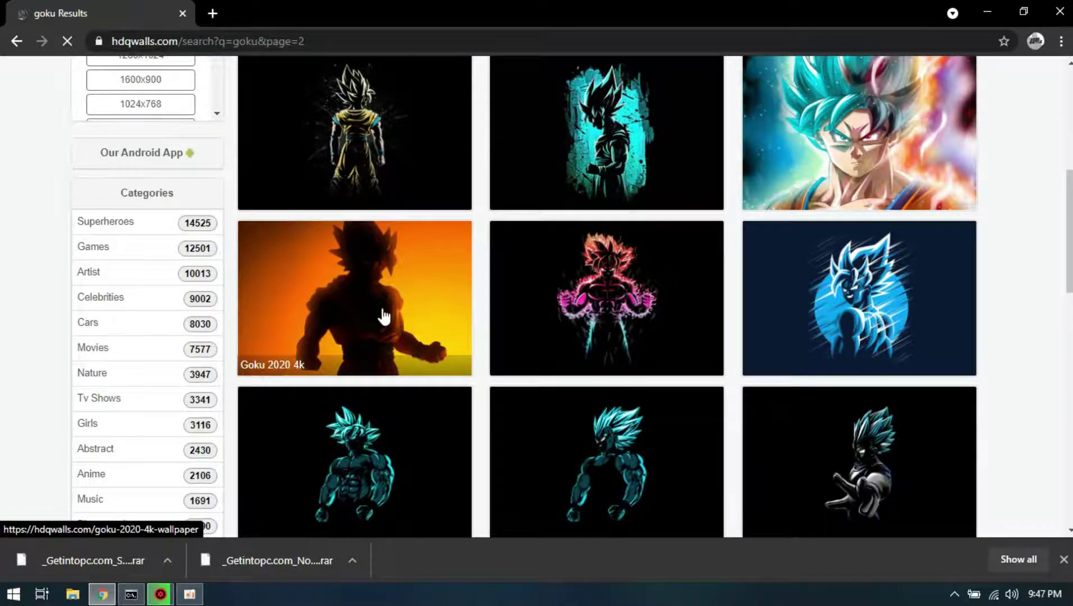
{"action": "scroll", "coordinate": [384, 315], "scroll_direction": "down", "scroll_amount": 3}
{"action": "scroll", "coordinate": [384, 314], "scroll_direction": "down", "scroll_amount": 3}
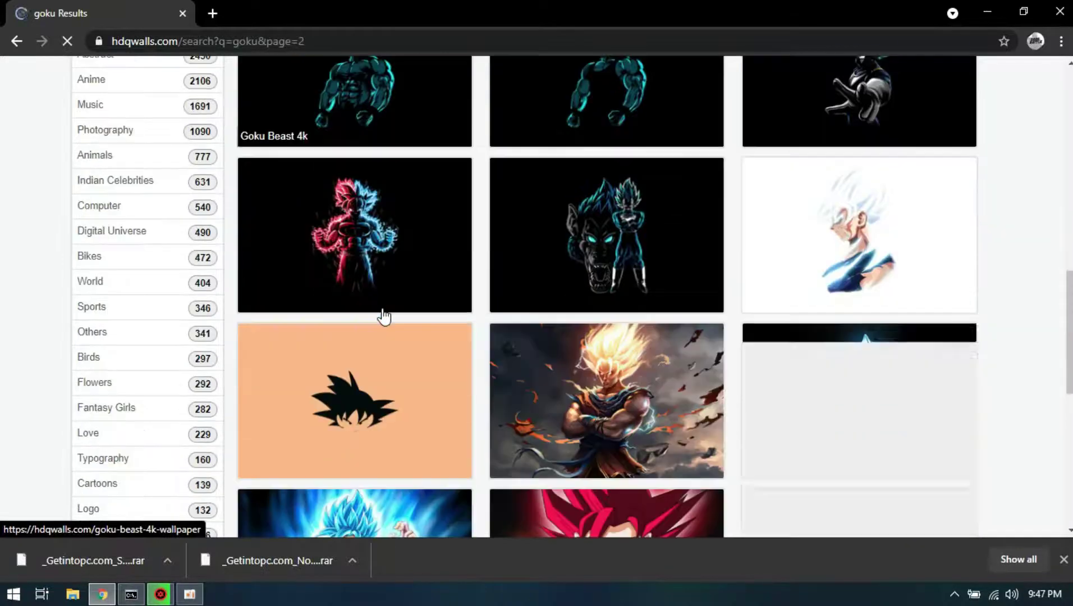
{"action": "scroll", "coordinate": [384, 315], "scroll_direction": "down", "scroll_amount": 2}
{"action": "scroll", "coordinate": [384, 315], "scroll_direction": "down", "scroll_amount": 2}
{"action": "scroll", "coordinate": [384, 315], "scroll_direction": "down", "scroll_amount": 2}
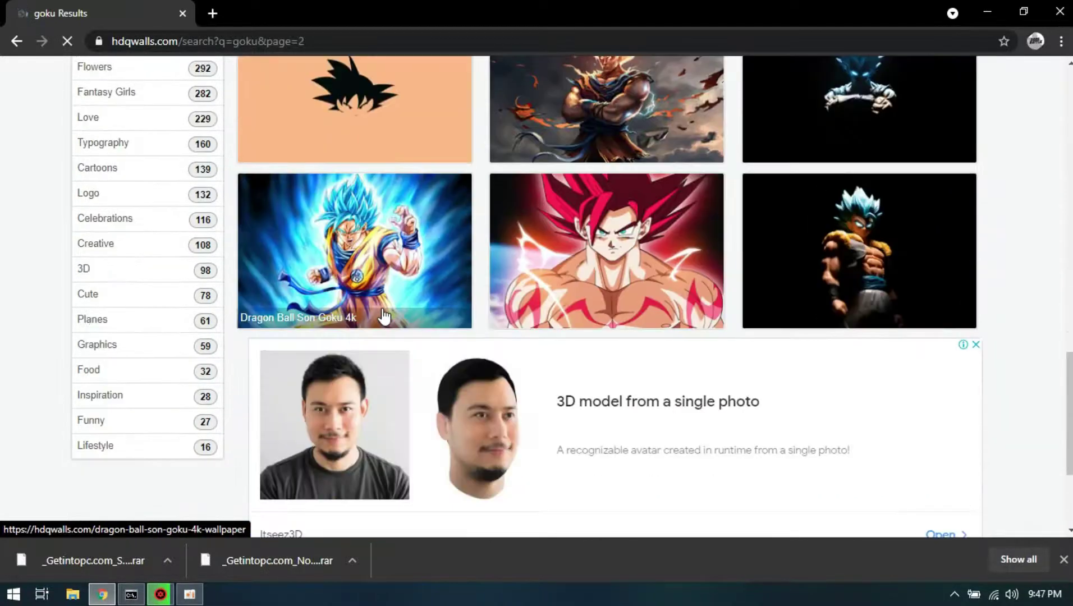
{"action": "scroll", "coordinate": [384, 315], "scroll_direction": "up", "scroll_amount": 3}
{"action": "scroll", "coordinate": [384, 315], "scroll_direction": "up", "scroll_amount": 3}
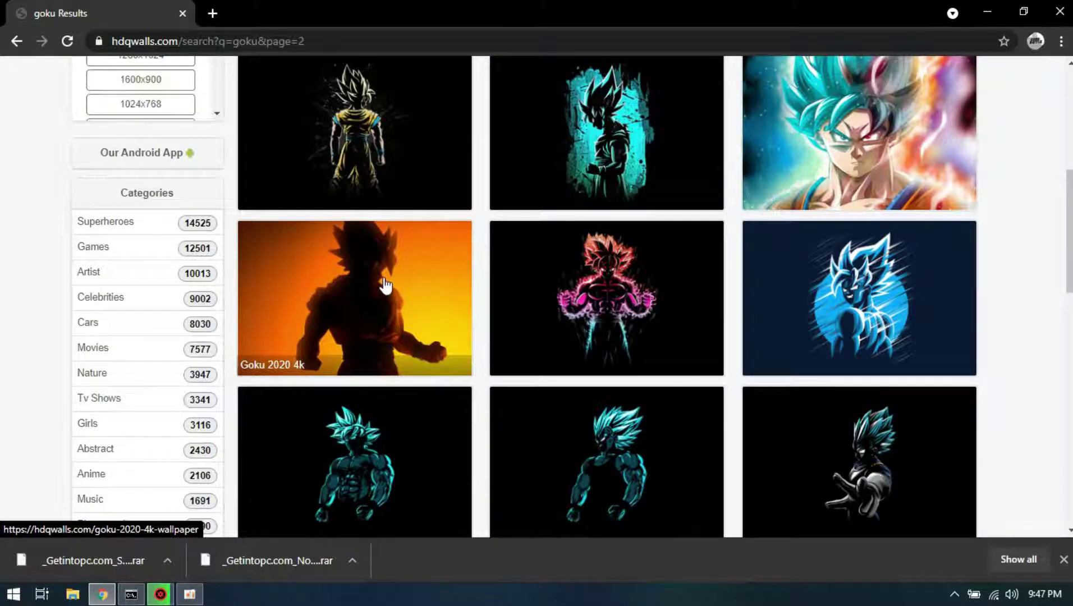
{"action": "scroll", "coordinate": [384, 284], "scroll_direction": "up", "scroll_amount": 2}
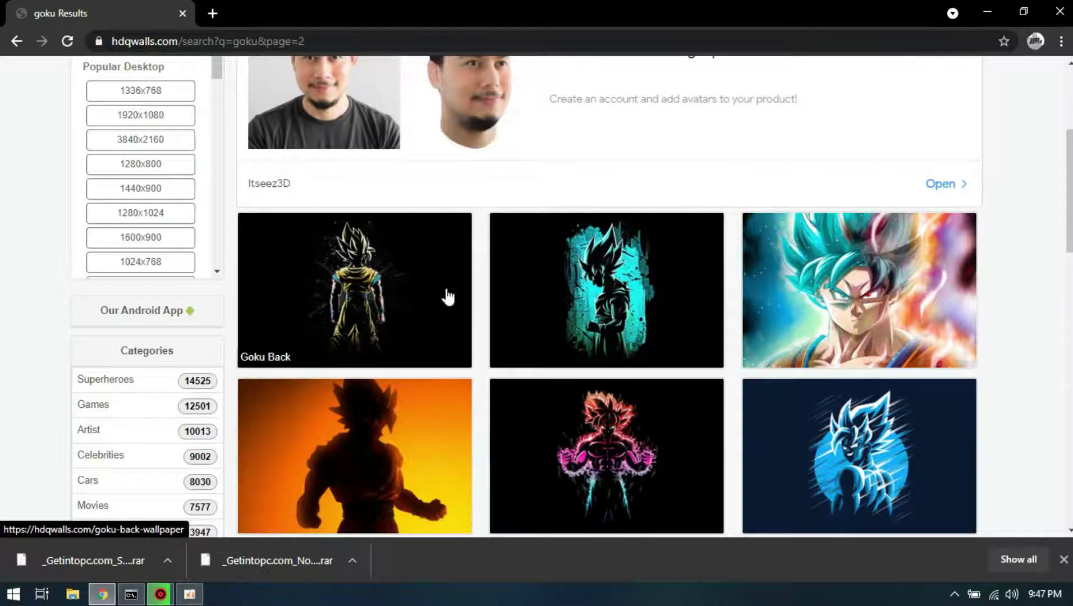
{"action": "scroll", "coordinate": [754, 299], "scroll_direction": "down", "scroll_amount": 2}
{"action": "scroll", "coordinate": [763, 300], "scroll_direction": "down", "scroll_amount": 2}
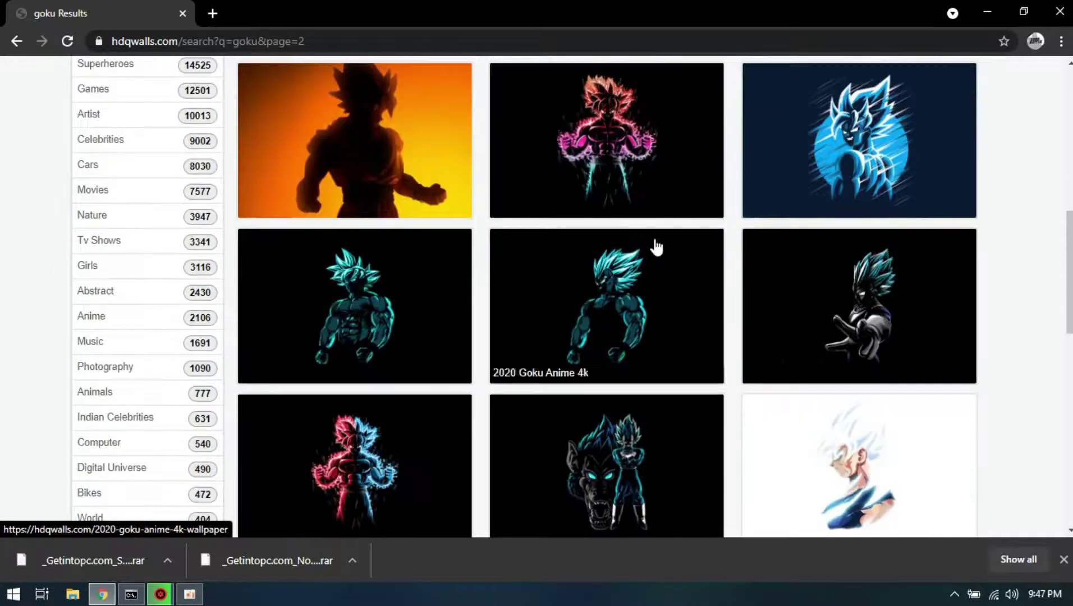
{"action": "scroll", "coordinate": [448, 405], "scroll_direction": "down", "scroll_amount": 2}
{"action": "scroll", "coordinate": [449, 404], "scroll_direction": "down", "scroll_amount": 1}
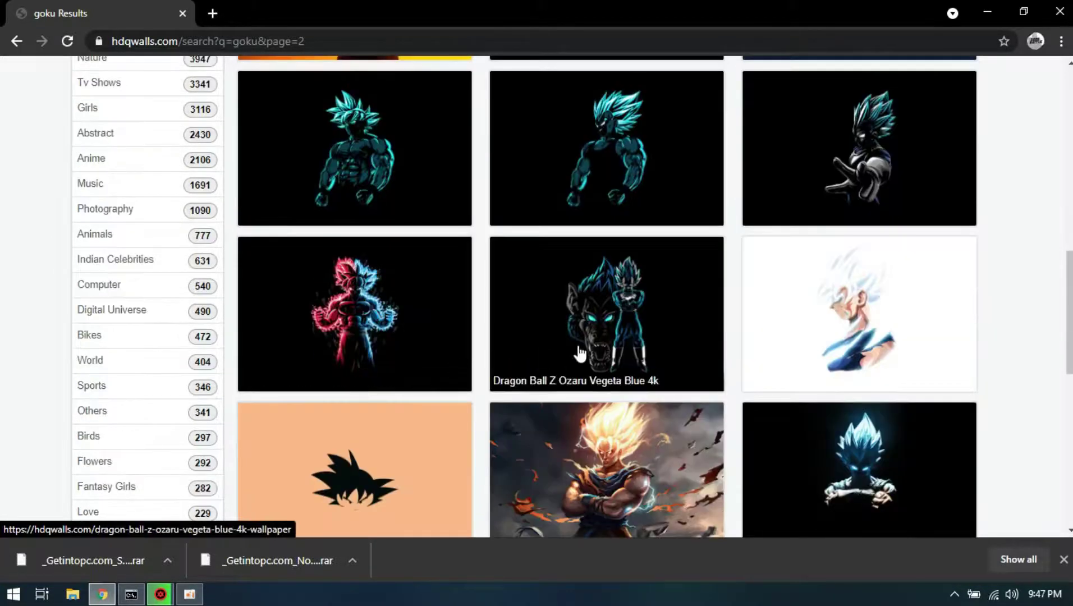
{"action": "scroll", "coordinate": [910, 439], "scroll_direction": "down", "scroll_amount": 2}
{"action": "scroll", "coordinate": [847, 416], "scroll_direction": "down", "scroll_amount": 2}
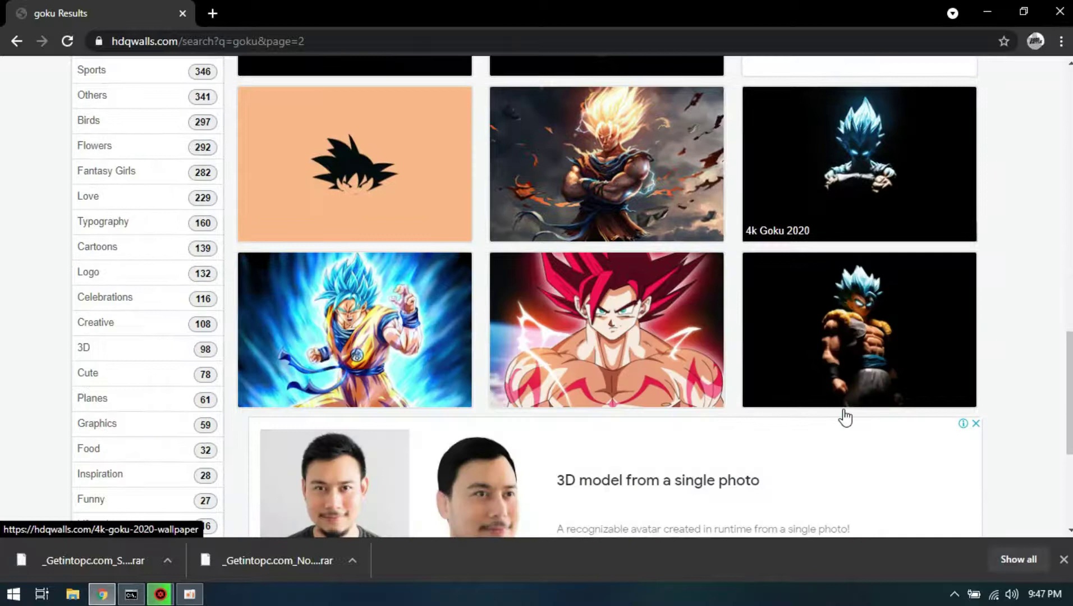
{"action": "scroll", "coordinate": [848, 416], "scroll_direction": "down", "scroll_amount": 3}
{"action": "left_click", "coordinate": [521, 432]}
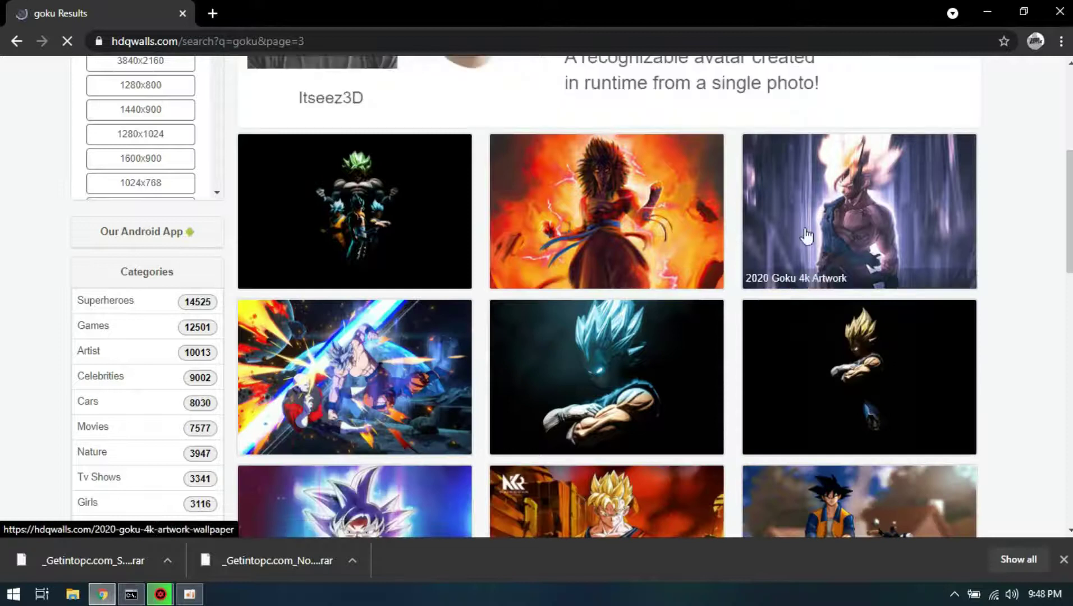
{"action": "scroll", "coordinate": [482, 358], "scroll_direction": "down", "scroll_amount": 2}
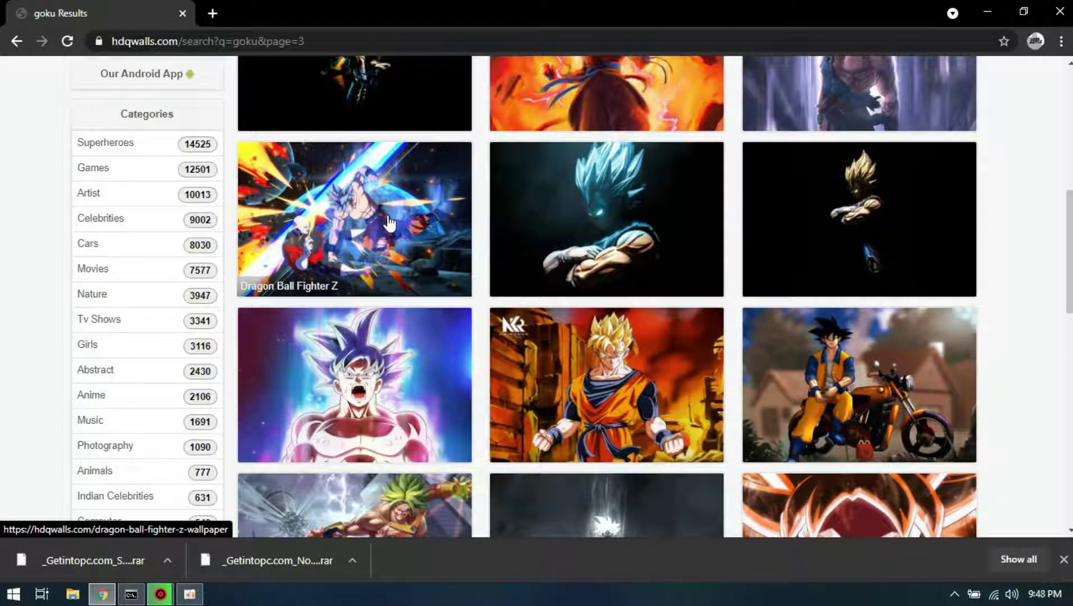
{"action": "scroll", "coordinate": [587, 293], "scroll_direction": "down", "scroll_amount": 1}
{"action": "scroll", "coordinate": [754, 335], "scroll_direction": "down", "scroll_amount": 1}
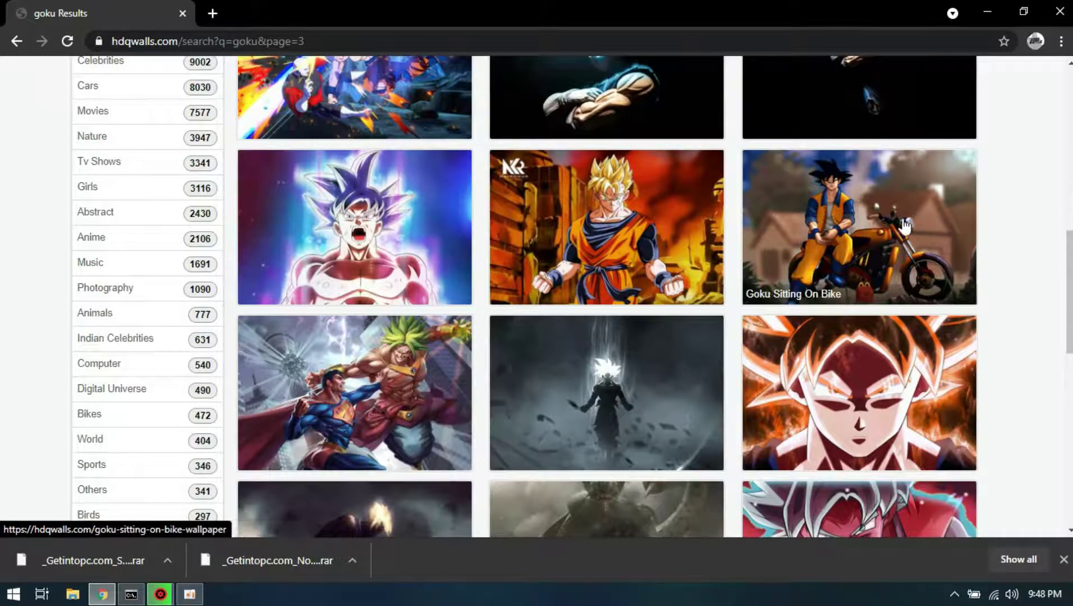
{"action": "scroll", "coordinate": [903, 234], "scroll_direction": "down", "scroll_amount": 1}
{"action": "scroll", "coordinate": [654, 284], "scroll_direction": "down", "scroll_amount": 1}
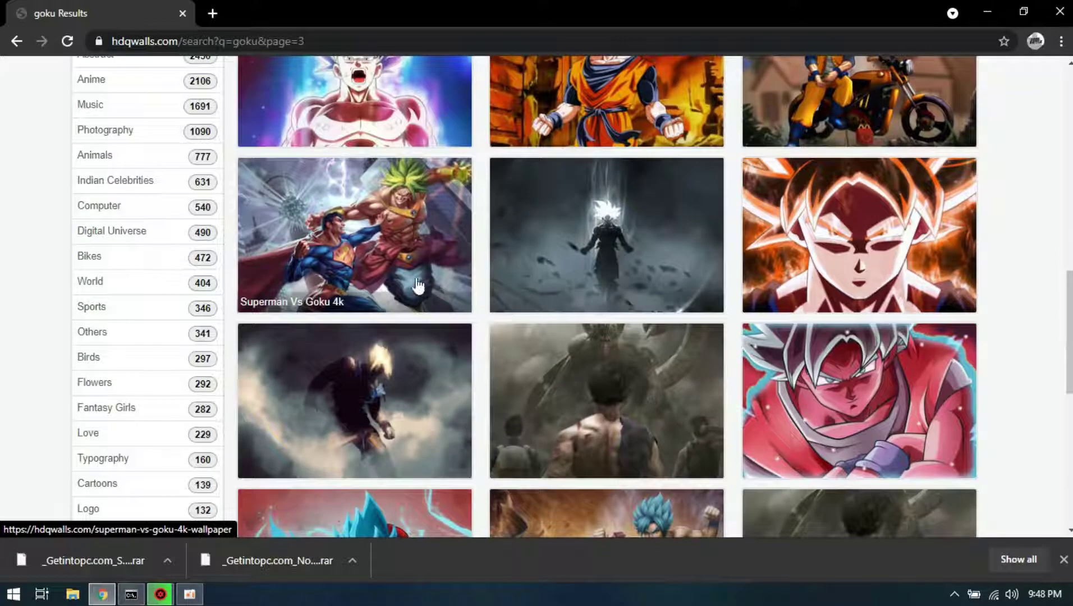
{"action": "scroll", "coordinate": [403, 243], "scroll_direction": "down", "scroll_amount": 1}
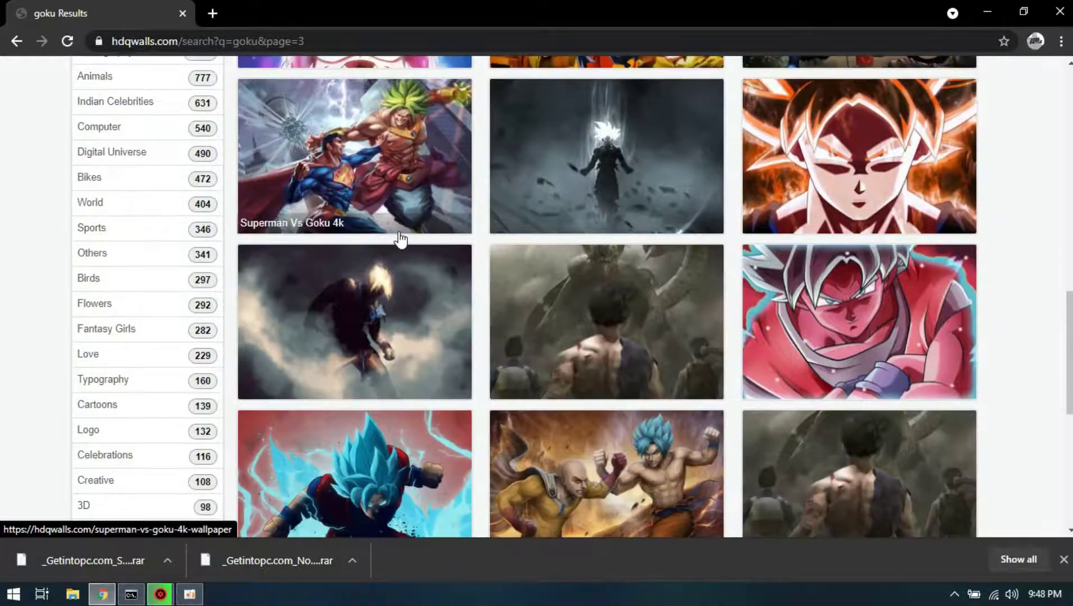
{"action": "scroll", "coordinate": [403, 332], "scroll_direction": "down", "scroll_amount": 2}
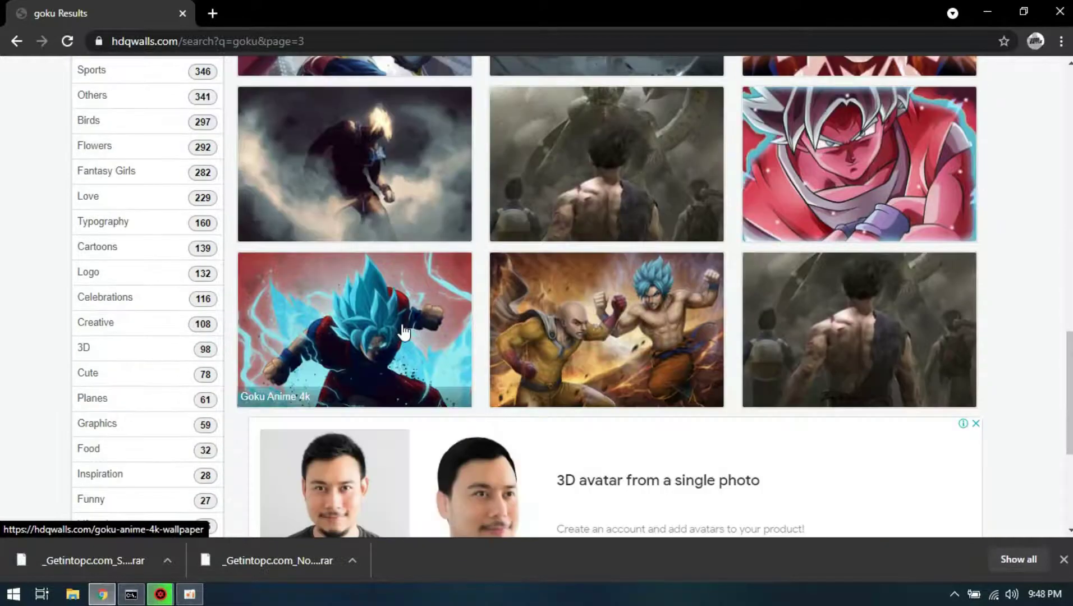
Step: Bring up the Goku Anime 4k wallpaper page and its 1366x768 download image
{"action": "left_click", "coordinate": [359, 337]}
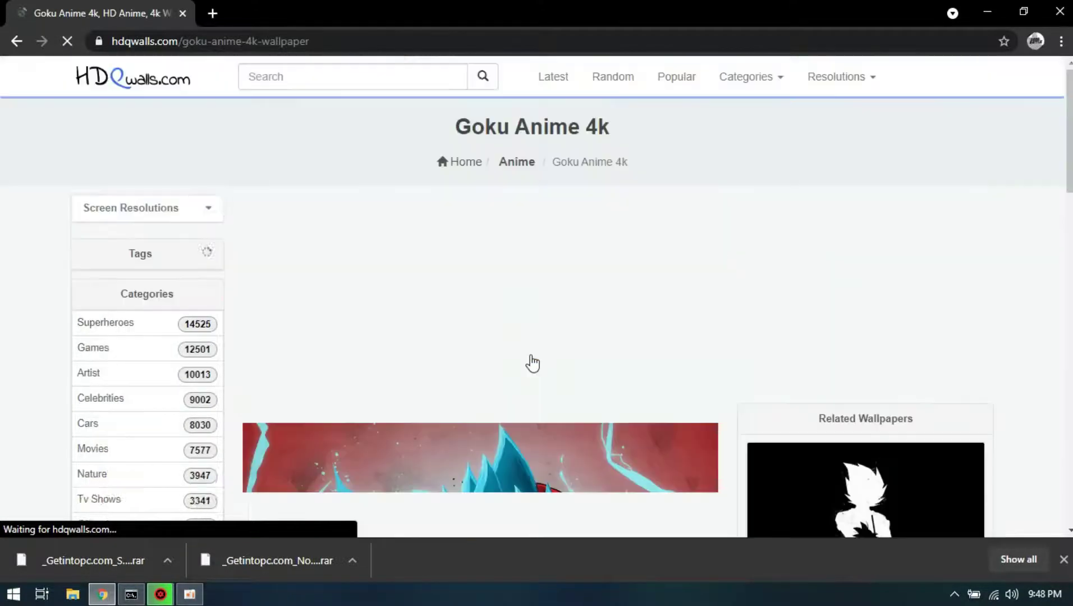
{"action": "scroll", "coordinate": [533, 363], "scroll_direction": "down", "scroll_amount": 3}
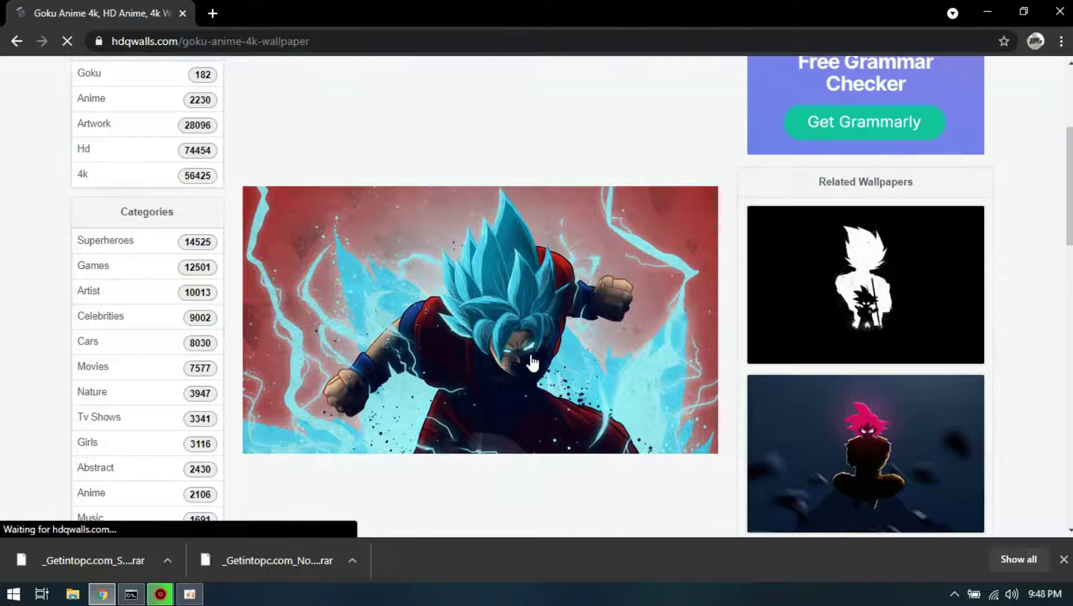
{"action": "scroll", "coordinate": [568, 358], "scroll_direction": "down", "scroll_amount": 3}
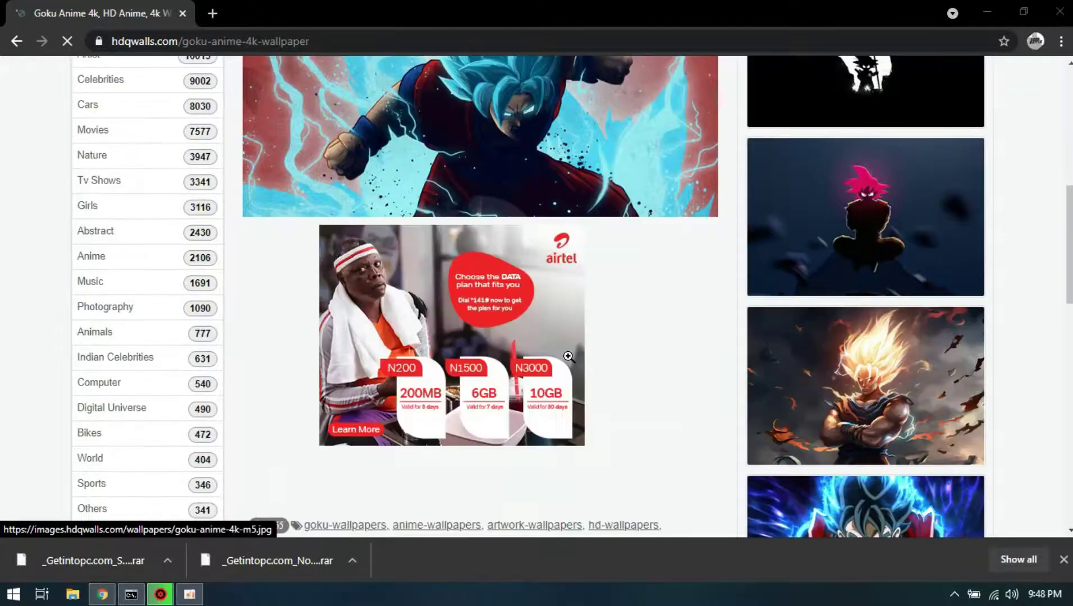
{"action": "scroll", "coordinate": [569, 358], "scroll_direction": "down", "scroll_amount": 4}
{"action": "scroll", "coordinate": [569, 357], "scroll_direction": "down", "scroll_amount": 4}
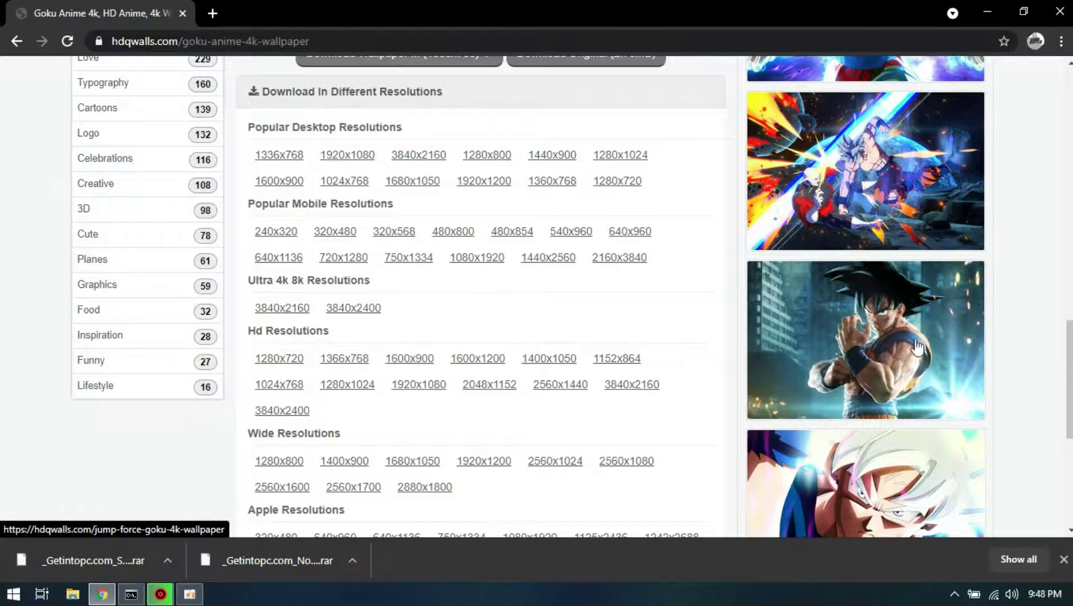
{"action": "scroll", "coordinate": [905, 285], "scroll_direction": "down", "scroll_amount": 3}
{"action": "scroll", "coordinate": [852, 355], "scroll_direction": "down", "scroll_amount": 3}
{"action": "scroll", "coordinate": [852, 368], "scroll_direction": "up", "scroll_amount": 6}
{"action": "scroll", "coordinate": [852, 371], "scroll_direction": "down", "scroll_amount": 2}
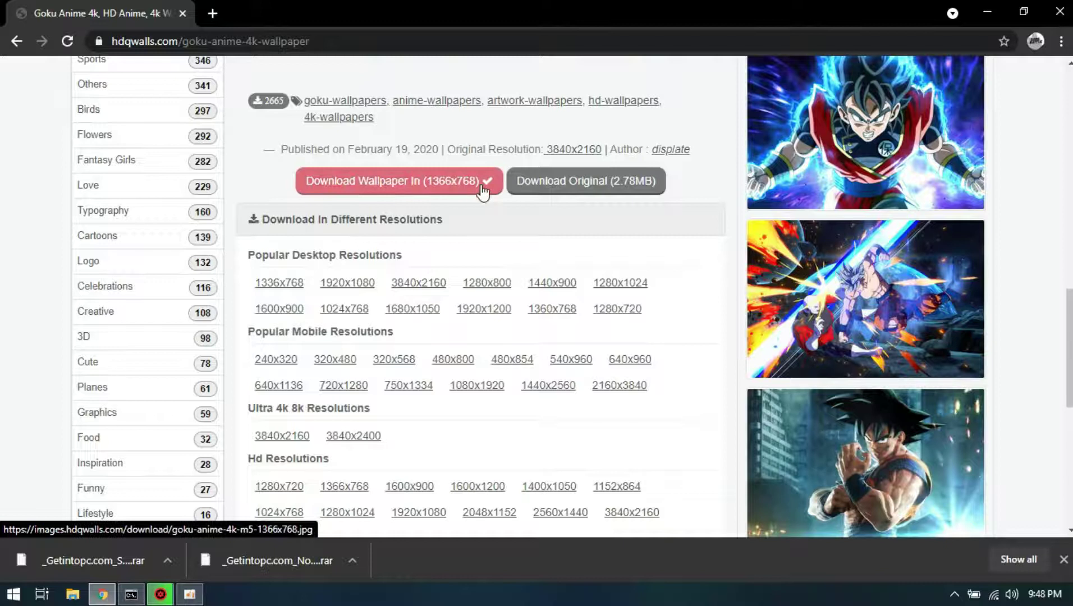
{"action": "left_click", "coordinate": [356, 192]}
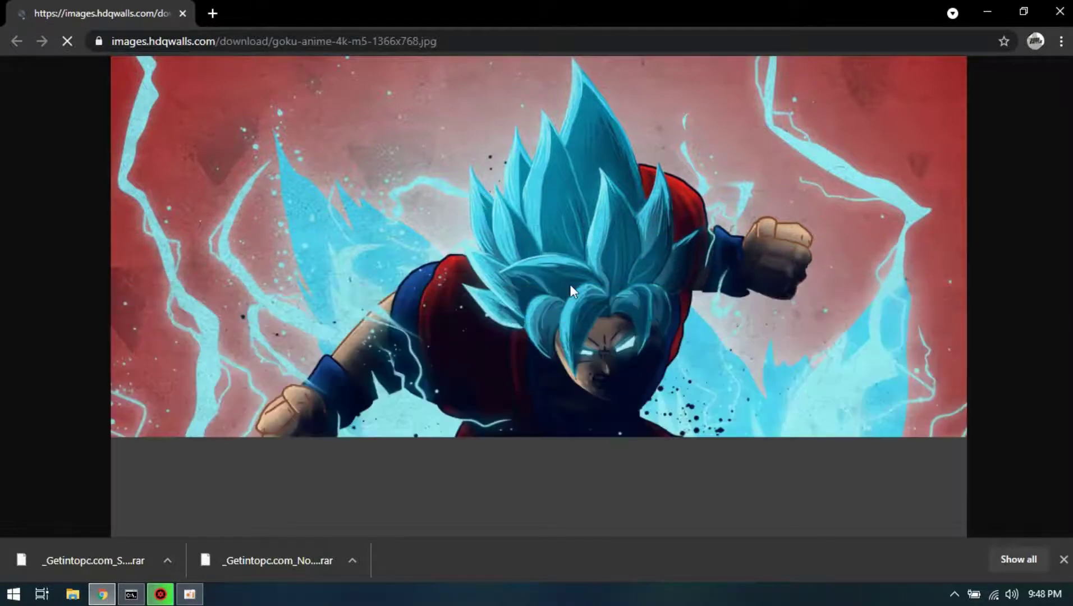
{"action": "right_click", "coordinate": [569, 284]}
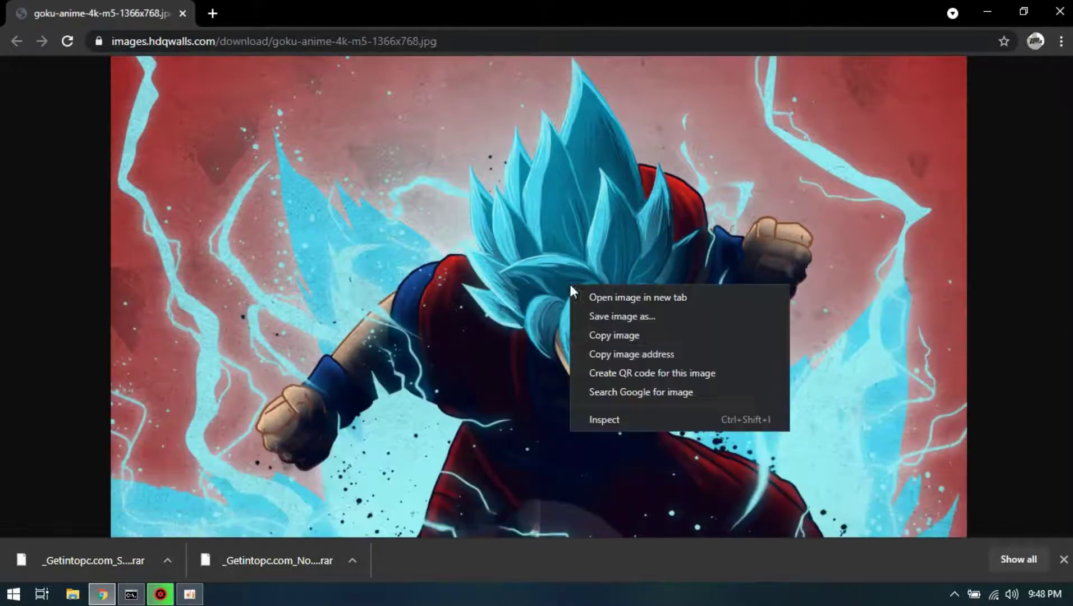
{"action": "left_click", "coordinate": [680, 326]}
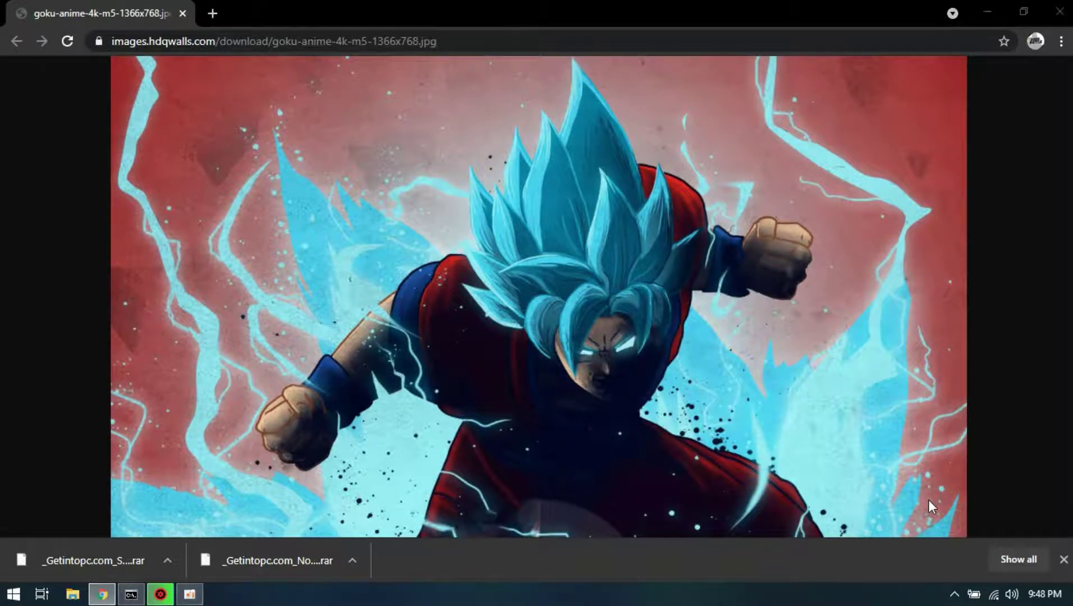
Step: Save the wallpaper image as a JPEG onto the HDD 2 (F:) drive
{"action": "key", "text": "ctrl+s"}
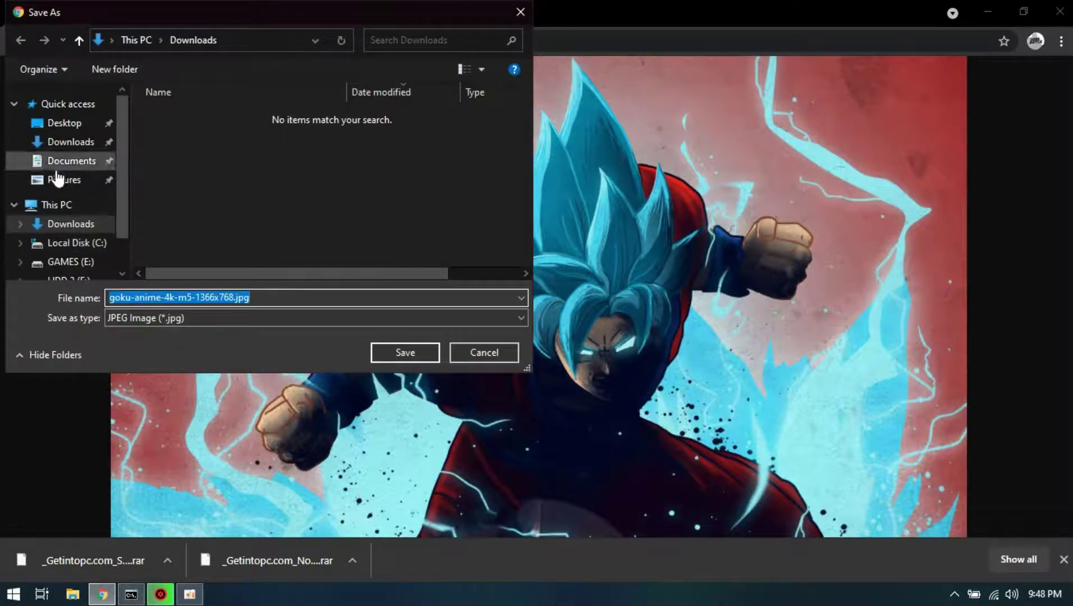
{"action": "scroll", "coordinate": [59, 193], "scroll_direction": "down", "scroll_amount": 2}
{"action": "left_click", "coordinate": [69, 232]}
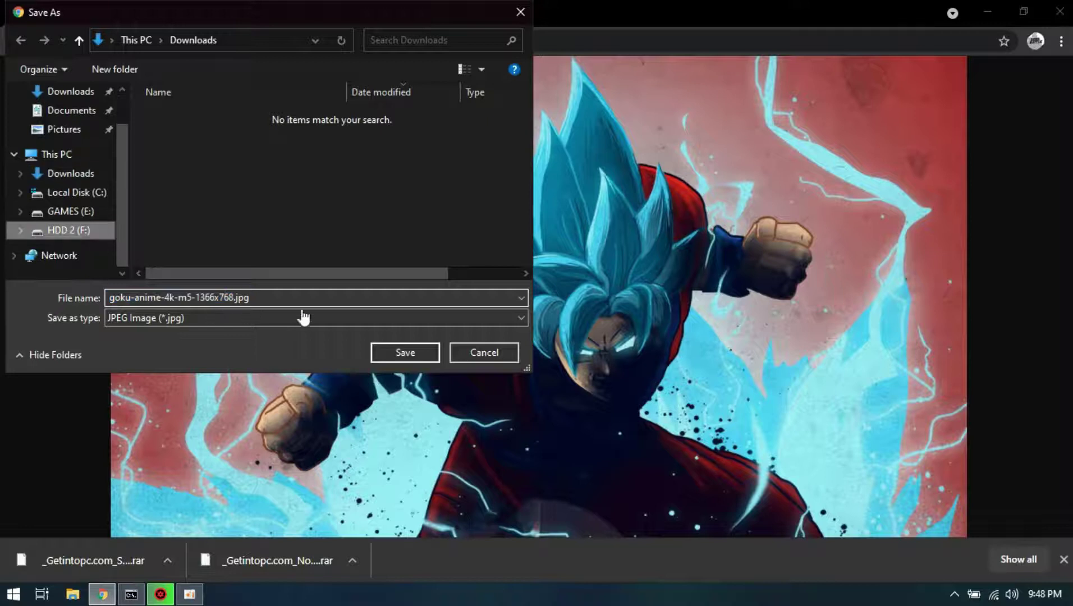
{"action": "left_click", "coordinate": [413, 356]}
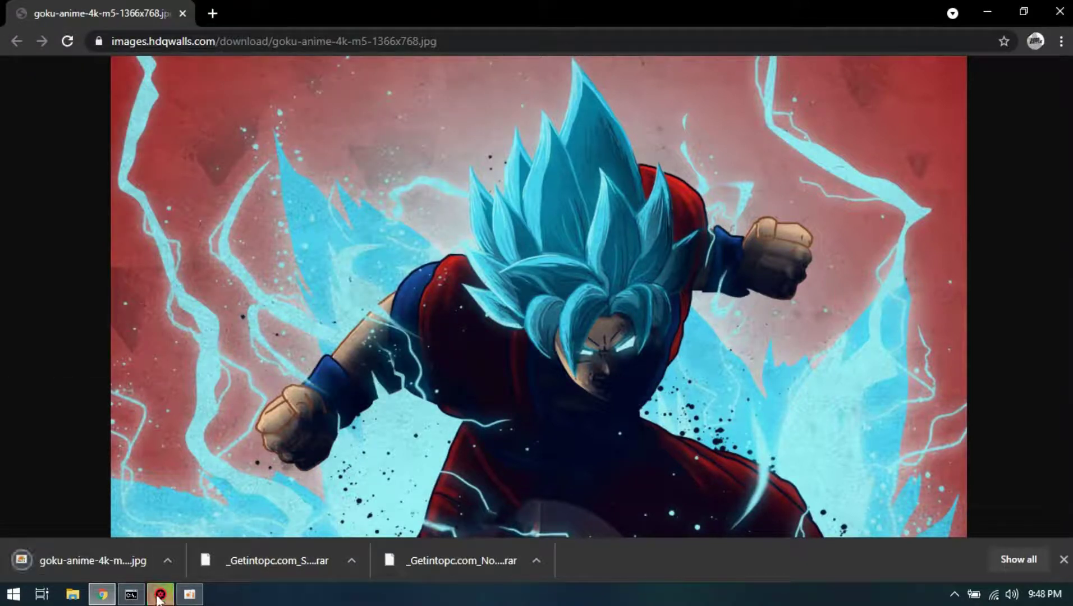
Step: Detect device errors and ignore both the WPD - SUNNY and System device errors
{"action": "left_click", "coordinate": [992, 11]}
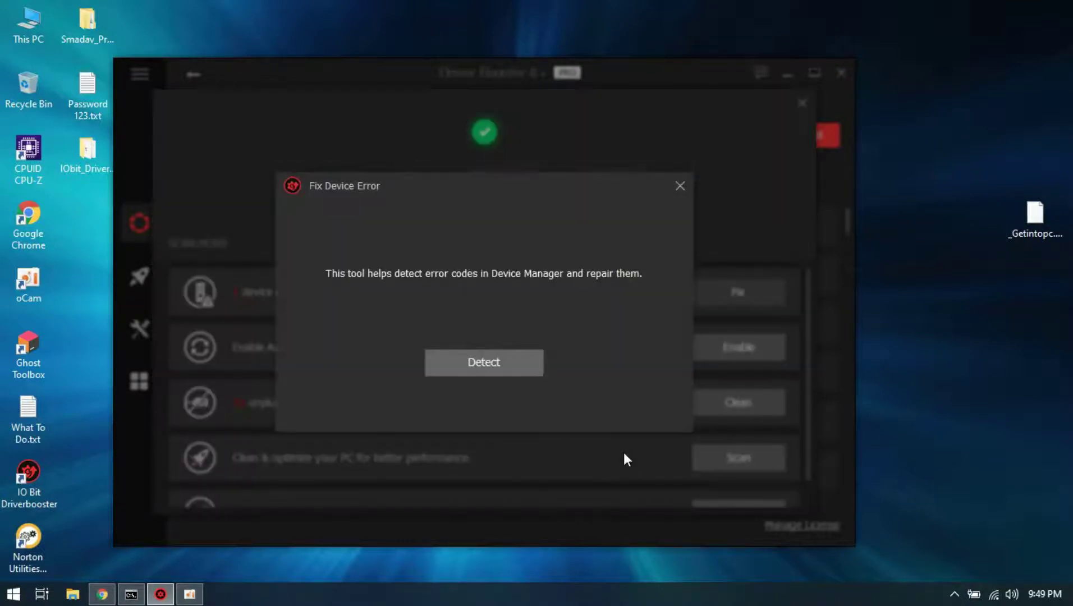
{"action": "left_click", "coordinate": [485, 362]}
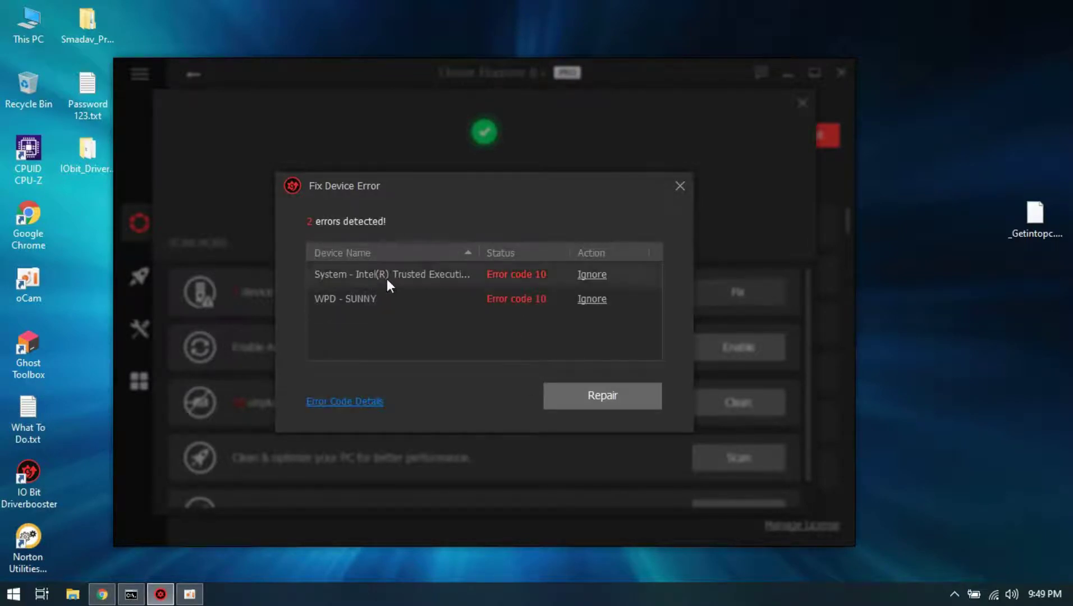
{"action": "left_click", "coordinate": [592, 299]}
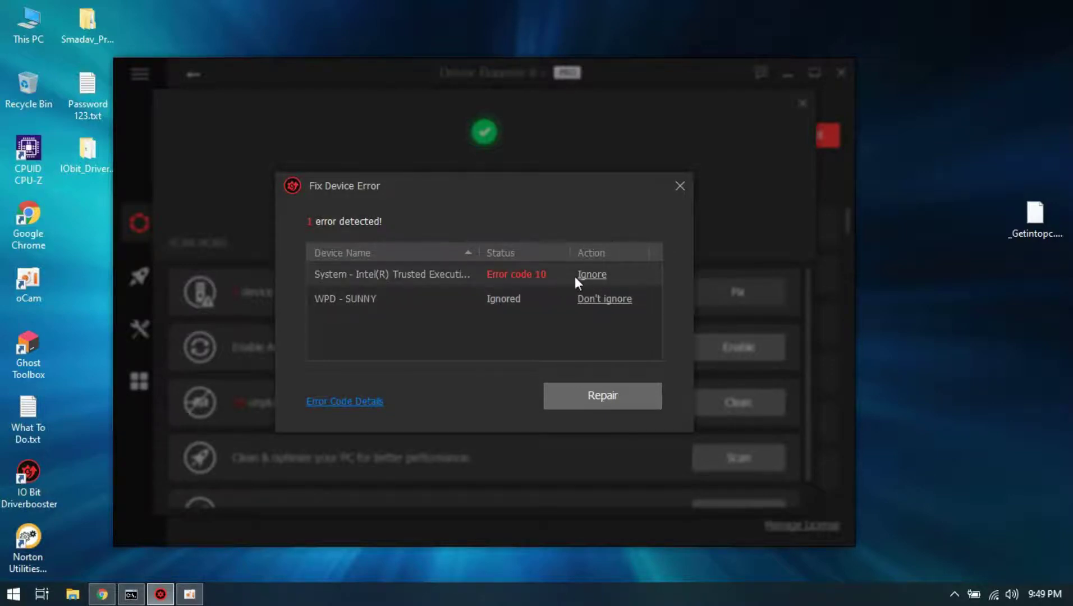
{"action": "left_click", "coordinate": [593, 275]}
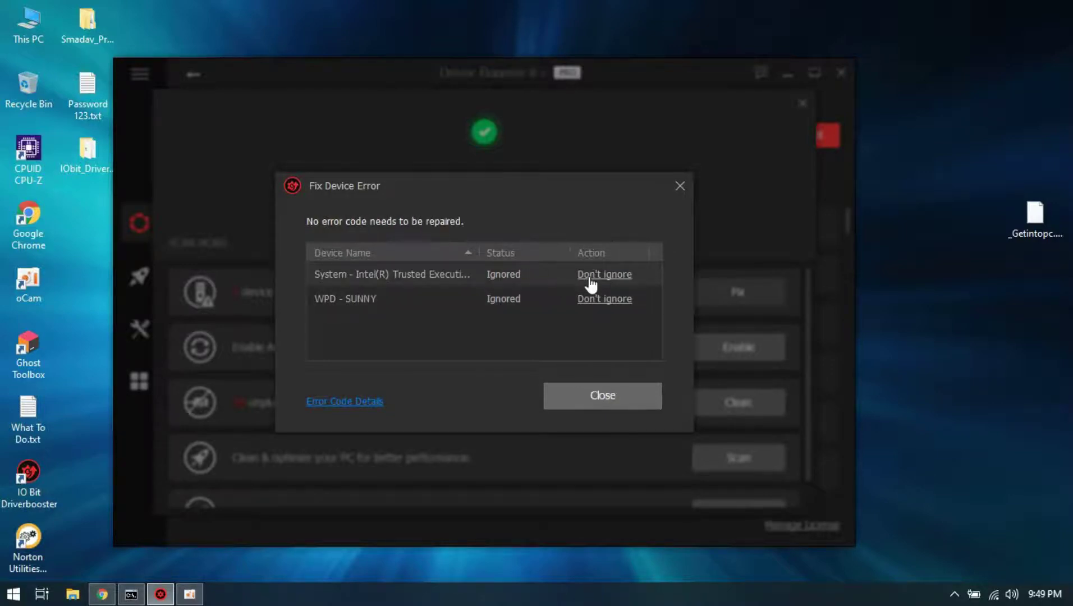
{"action": "left_click", "coordinate": [612, 400]}
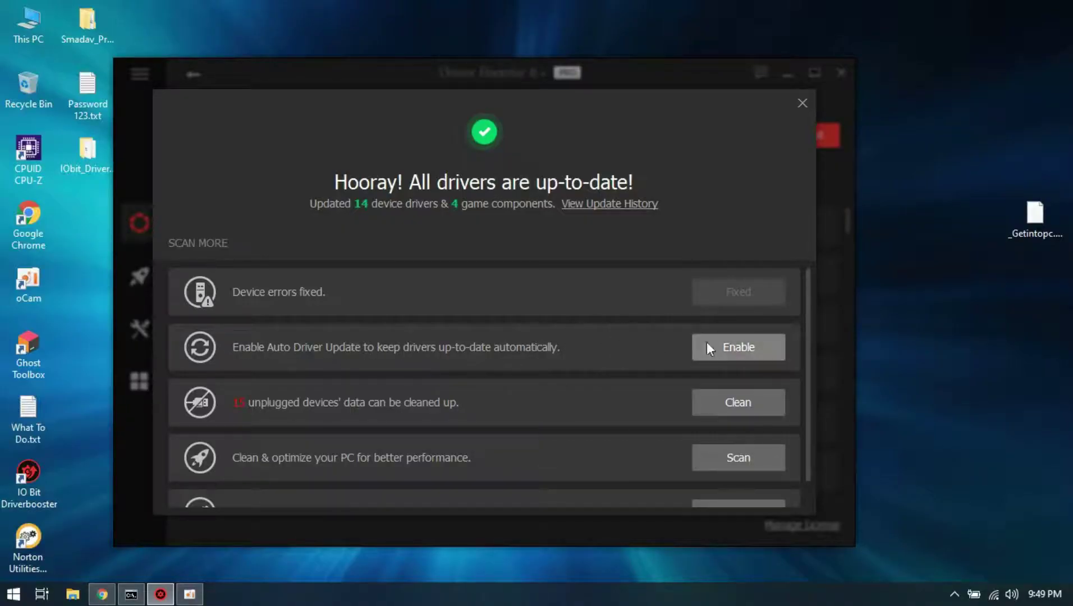
{"action": "scroll", "coordinate": [729, 348], "scroll_direction": "down", "scroll_amount": 1}
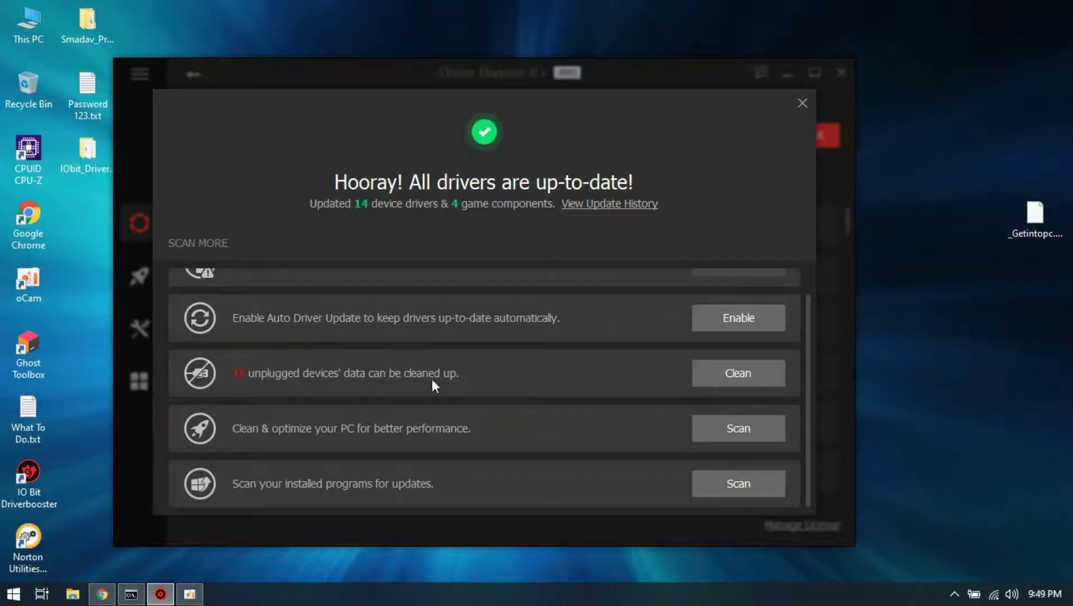
Step: Start cleaning the leftover data of the 16 unplugged devices
{"action": "left_click", "coordinate": [721, 374]}
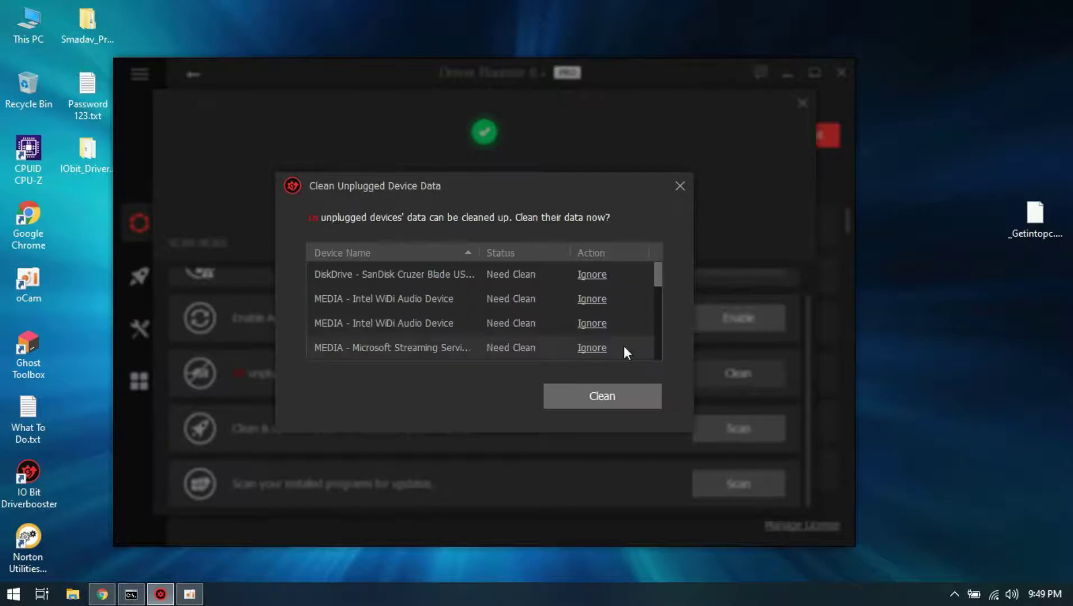
{"action": "left_click", "coordinate": [602, 396]}
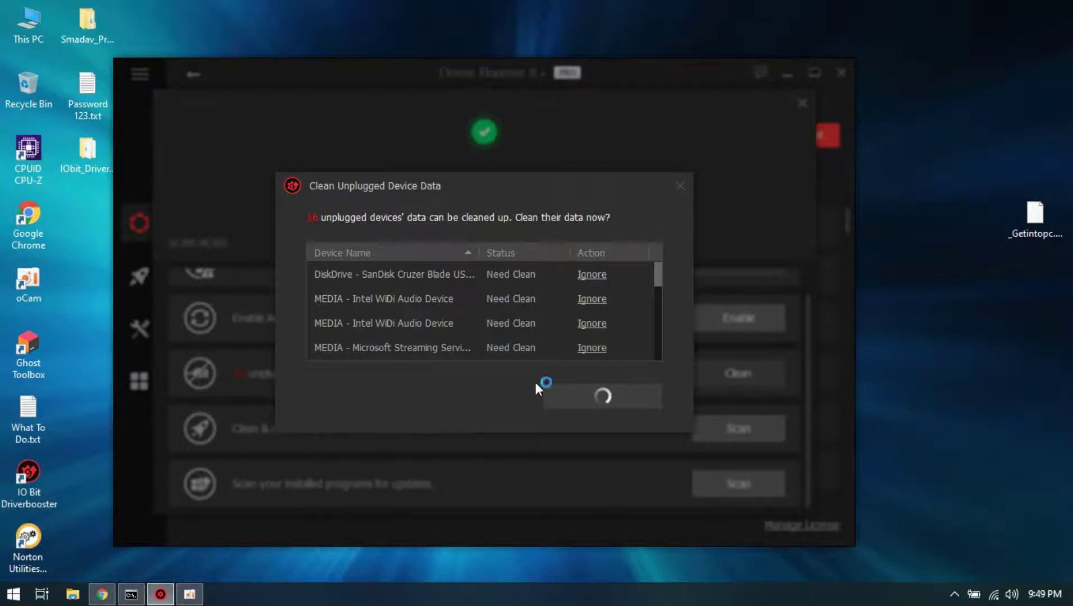
{"action": "left_click", "coordinate": [73, 595]}
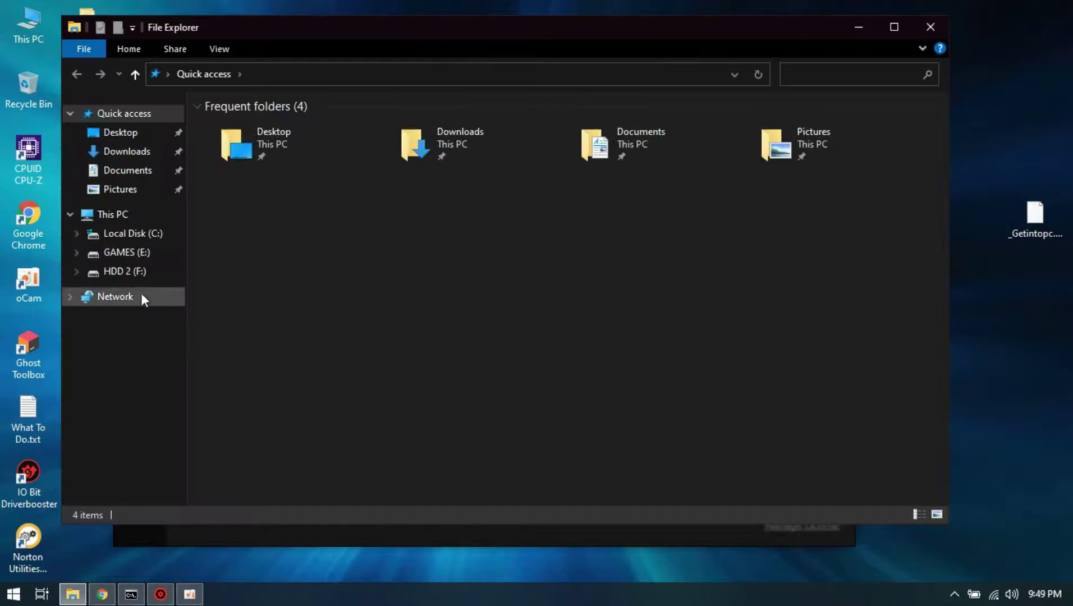
Step: Set the goku-anime jpg on HDD 2 (F:) as the desktop background
{"action": "left_click", "coordinate": [125, 271]}
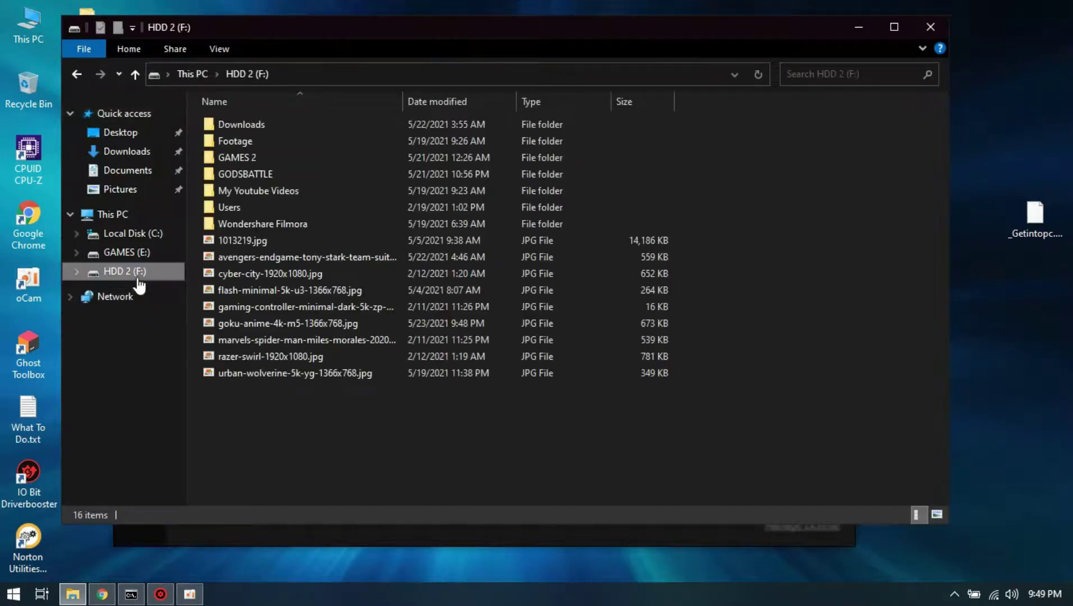
{"action": "left_click", "coordinate": [256, 321]}
{"action": "right_click", "coordinate": [256, 320]}
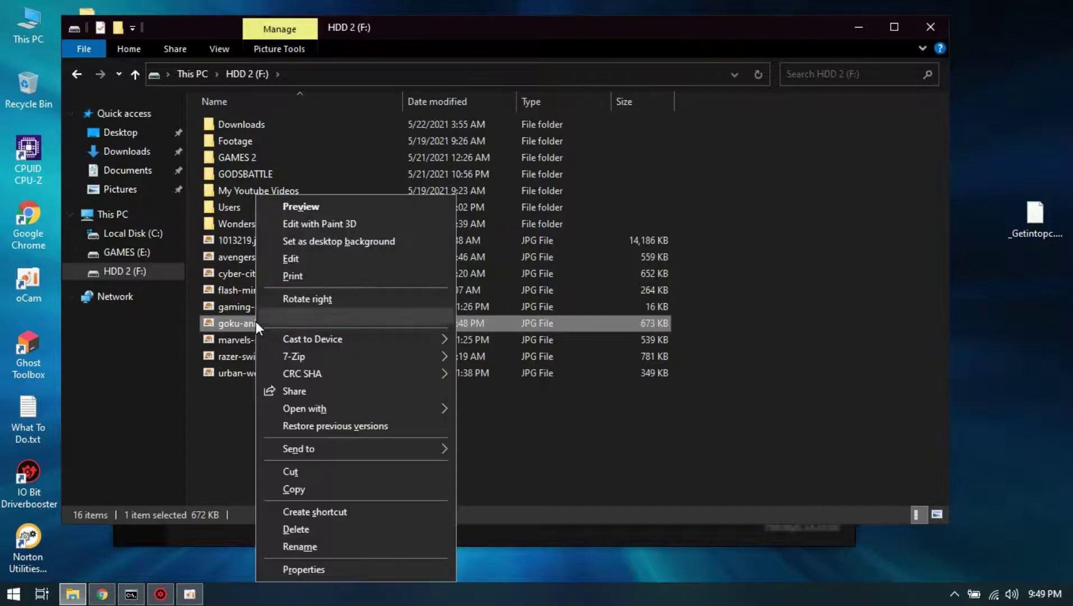
{"action": "left_click", "coordinate": [320, 243]}
Step: Close Explorer and dismiss the device-data cleanup results with OK
{"action": "left_click", "coordinate": [931, 28]}
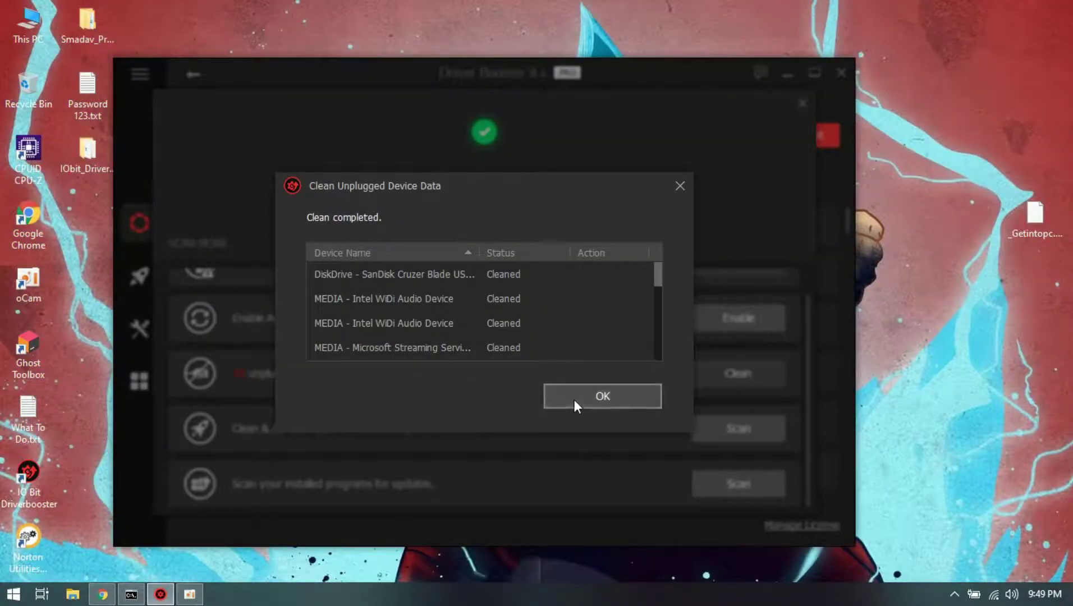
{"action": "left_click", "coordinate": [602, 395]}
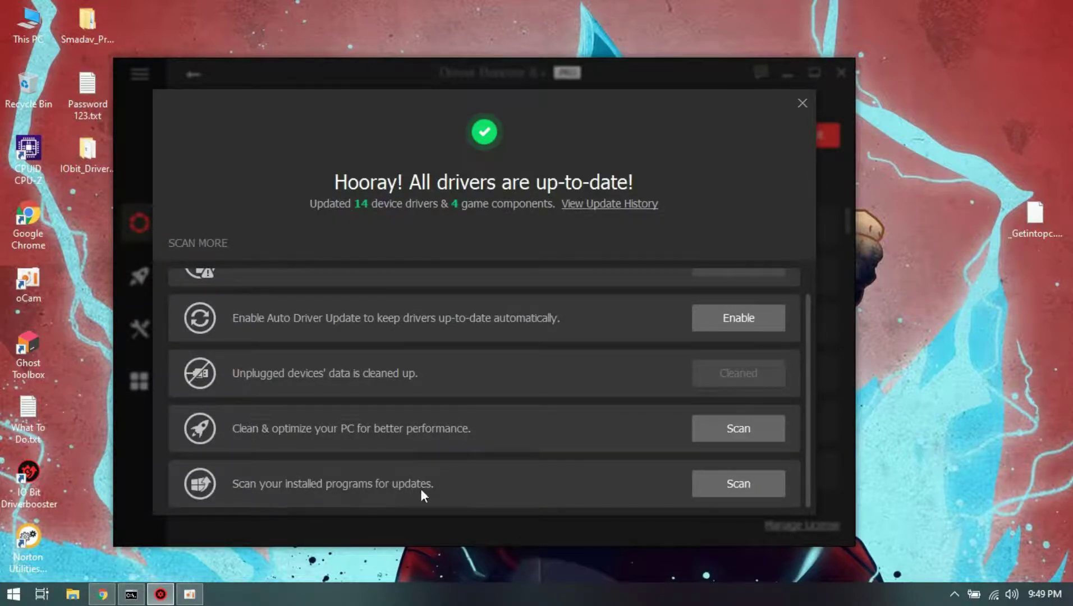
Step: Run the Clean & optimize scan, decline both Advanced SystemCare offers, and close the Hooray overlay
{"action": "left_click", "coordinate": [738, 428]}
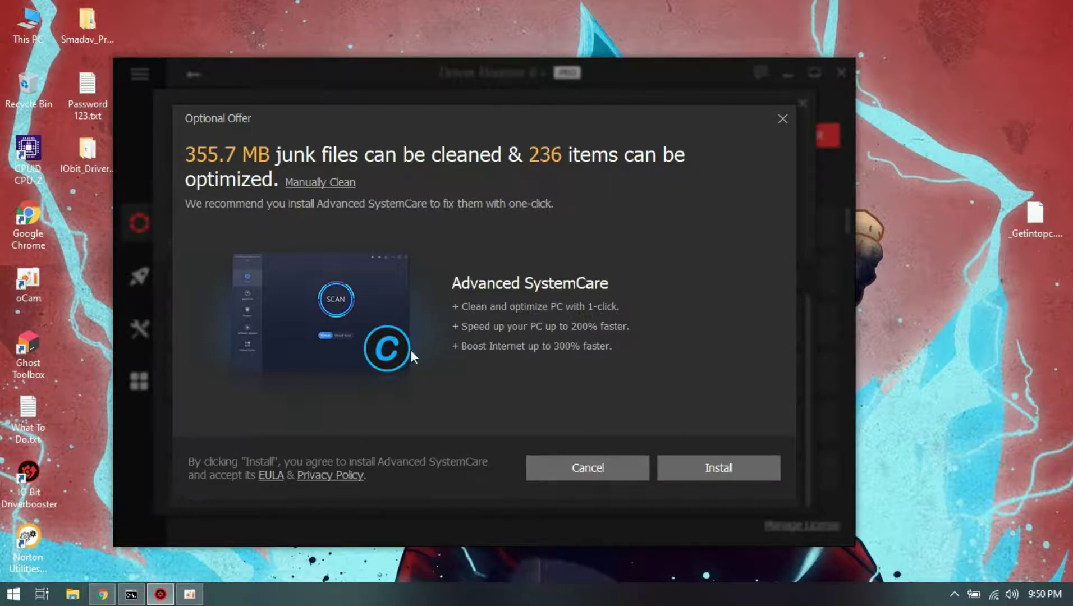
{"action": "left_click", "coordinate": [594, 458]}
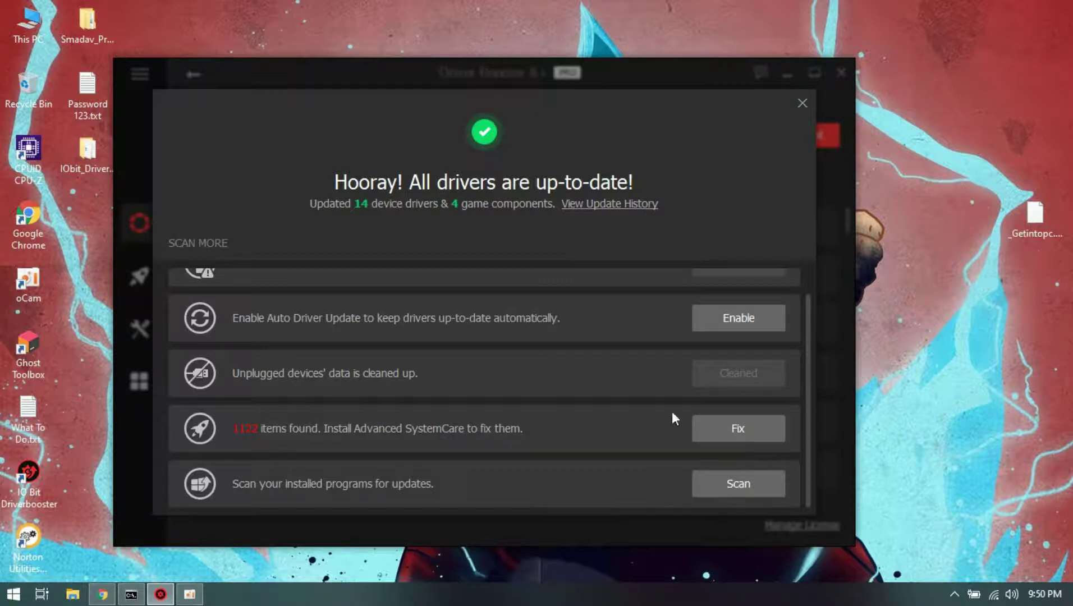
{"action": "left_click", "coordinate": [720, 427]}
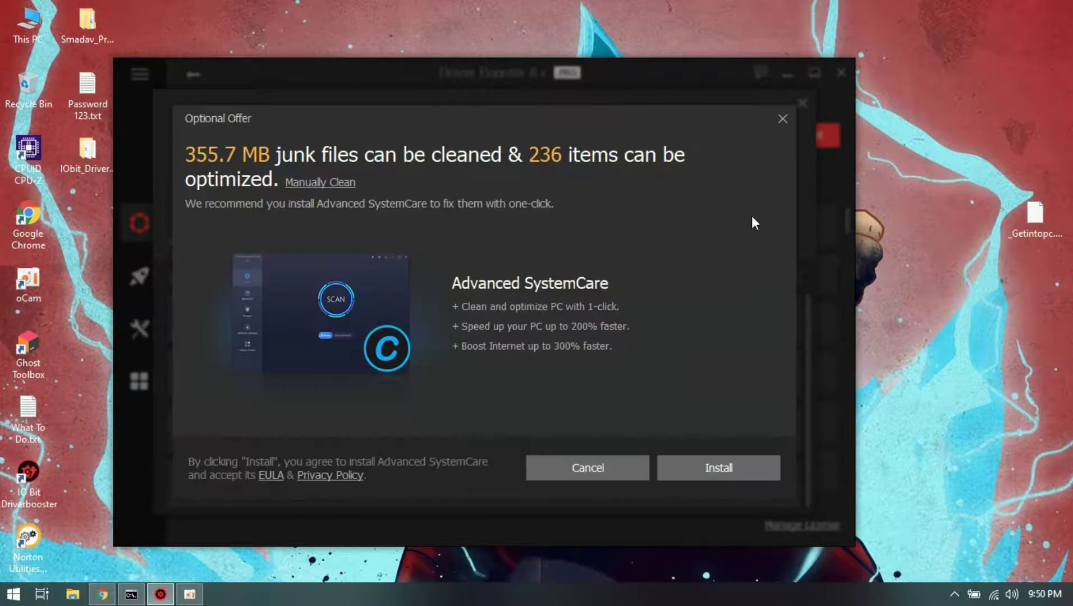
{"action": "left_click", "coordinate": [782, 120]}
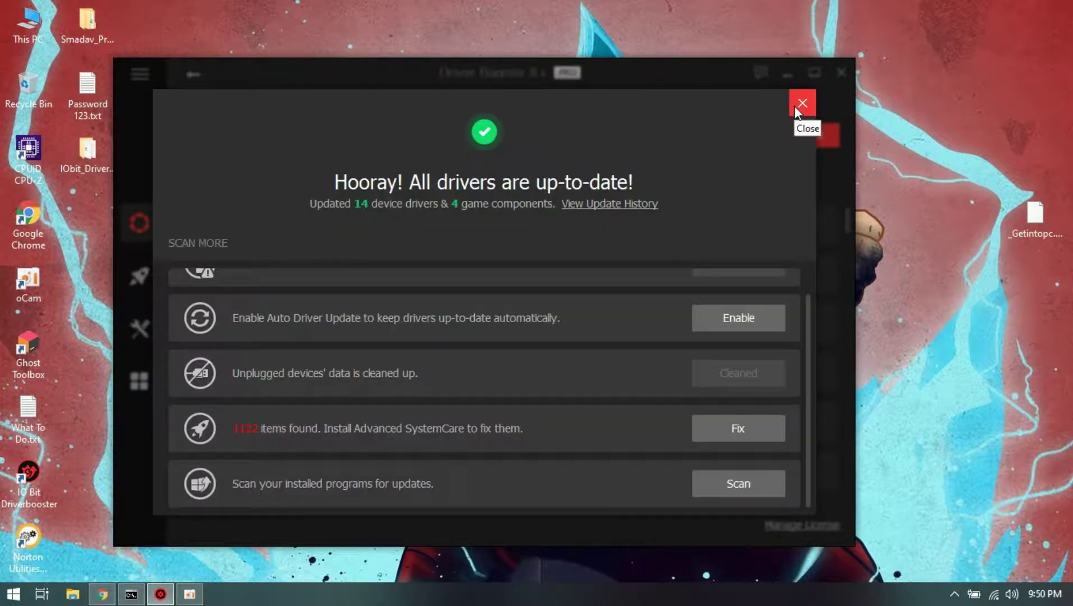
{"action": "left_click", "coordinate": [802, 104]}
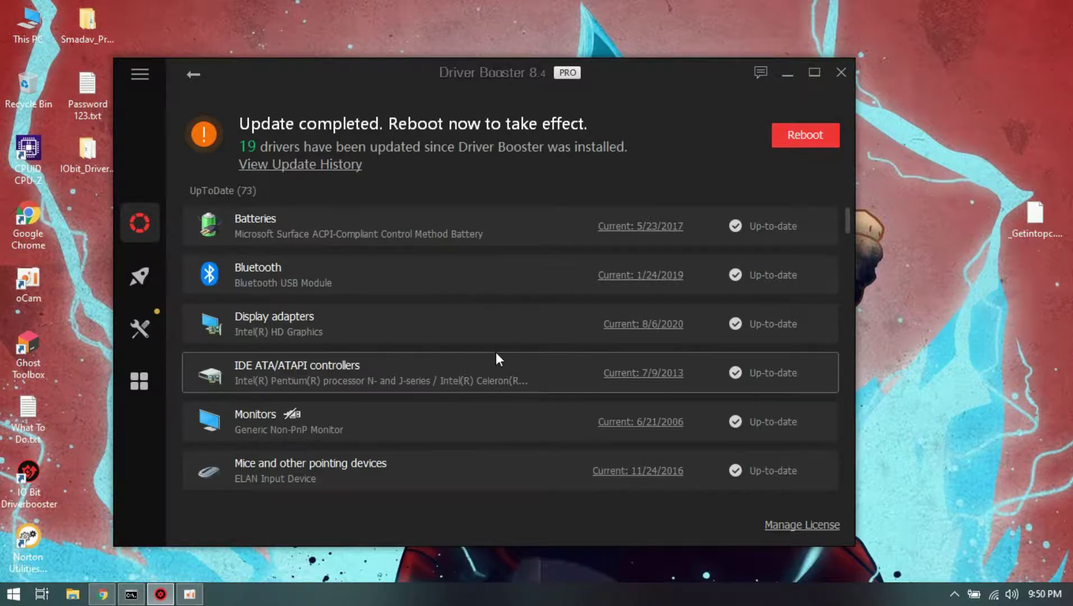
Step: Turn Game Boost on and run the System Optimize junk check, finding 1122 items
{"action": "left_click", "coordinate": [136, 277]}
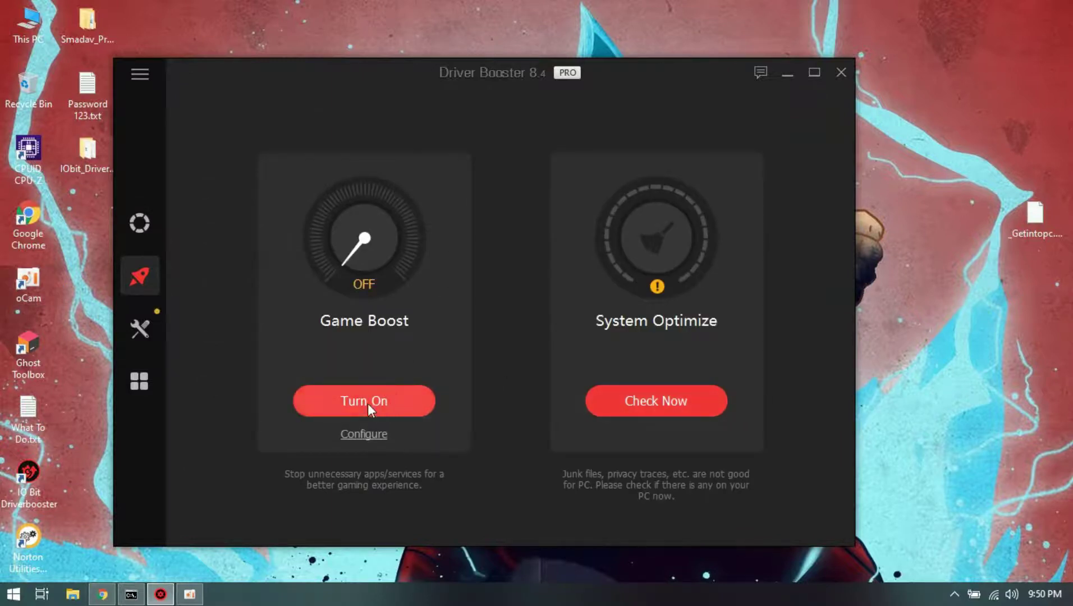
{"action": "left_click", "coordinate": [367, 404]}
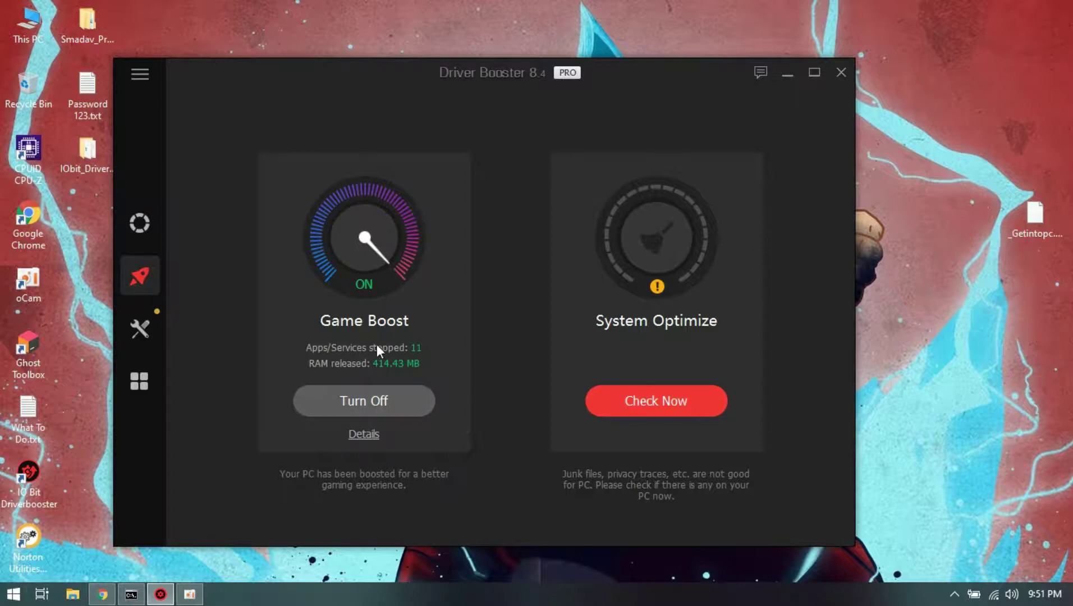
{"action": "left_click", "coordinate": [686, 413]}
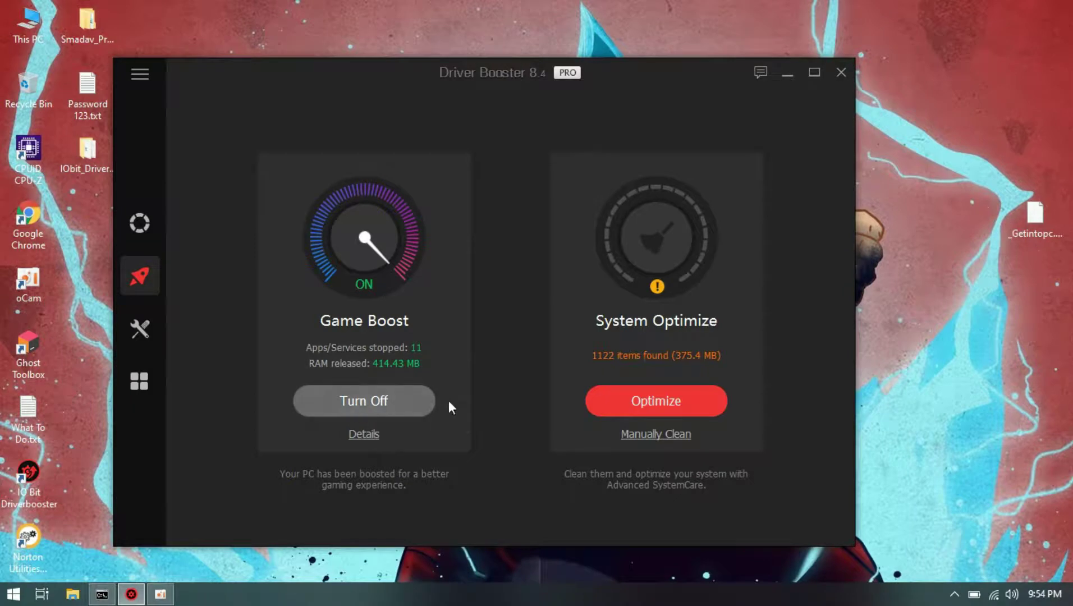
Step: Reach the power plan settings from the battery tray icon's shortcuts
{"action": "right_click", "coordinate": [974, 597]}
{"action": "left_click", "coordinate": [978, 562]}
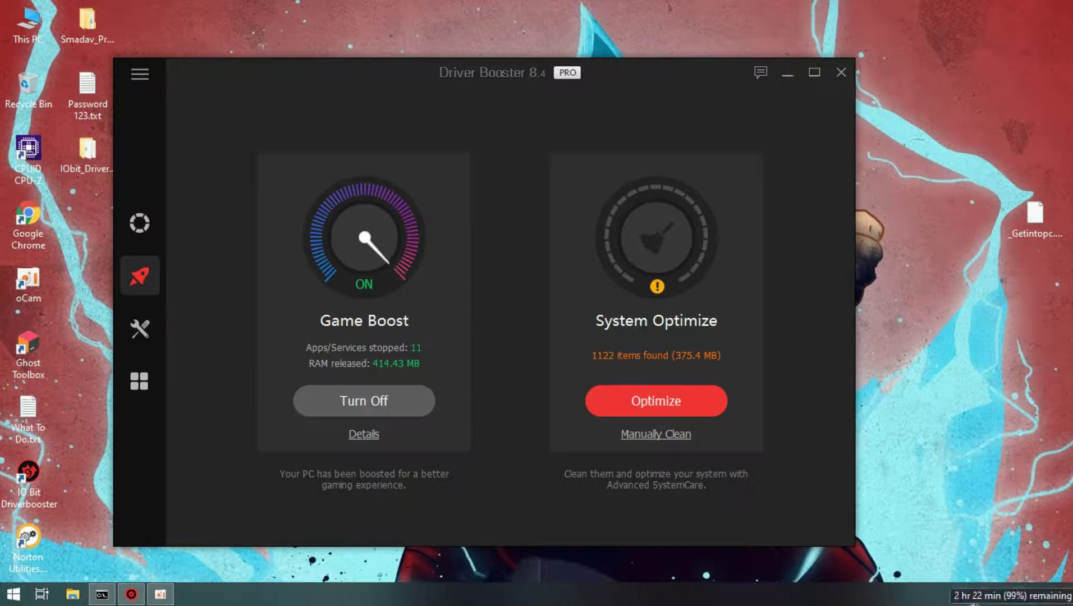
{"action": "right_click", "coordinate": [975, 597]}
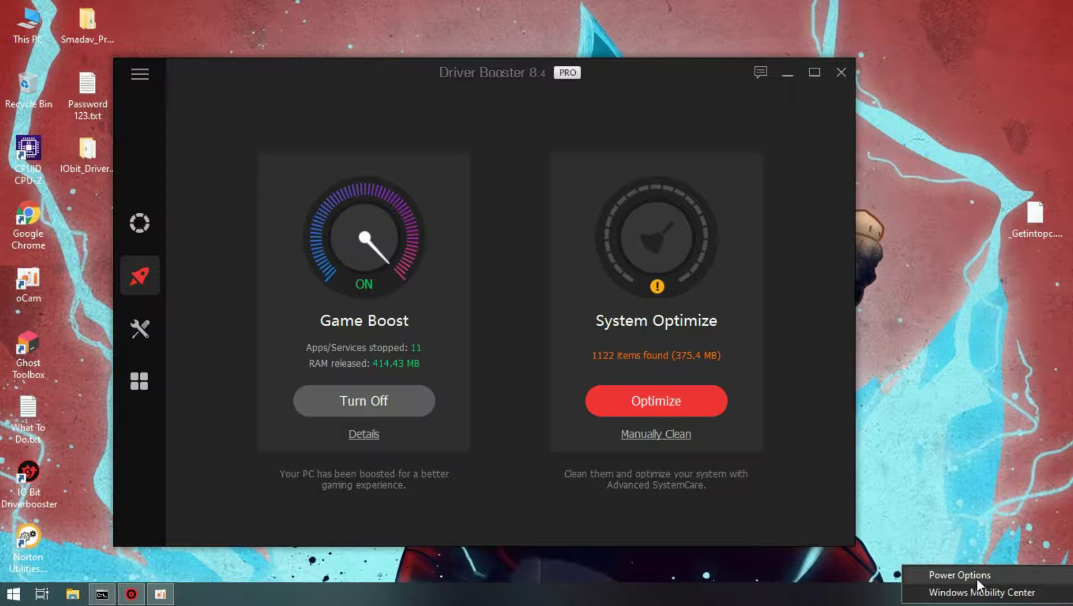
{"action": "left_click", "coordinate": [978, 578]}
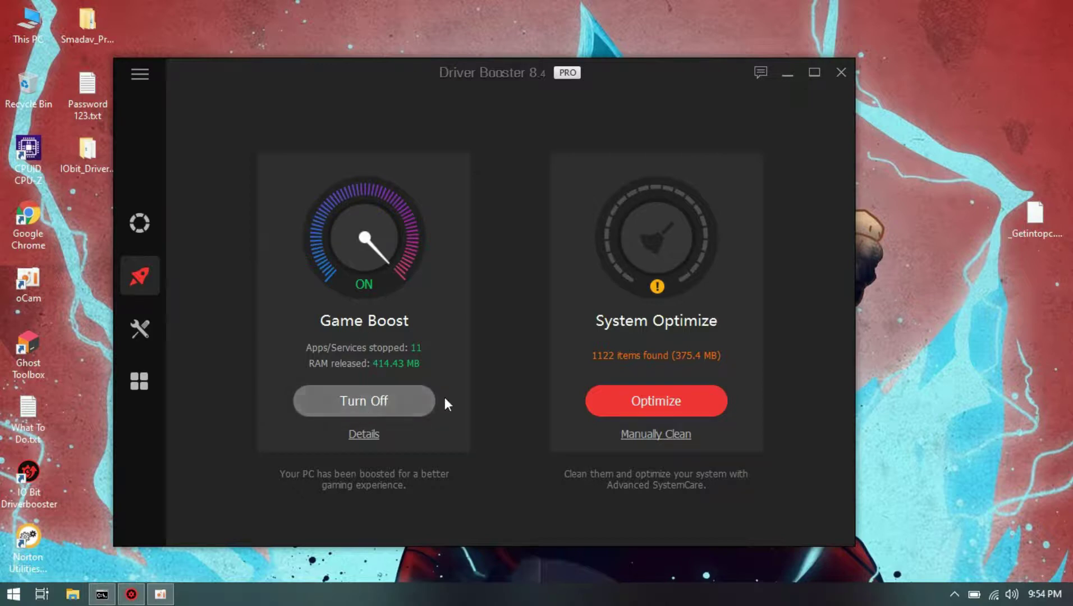
Step: Close Driver Booster and cut both Getintopc archive files from the desktop
{"action": "left_click", "coordinate": [842, 73]}
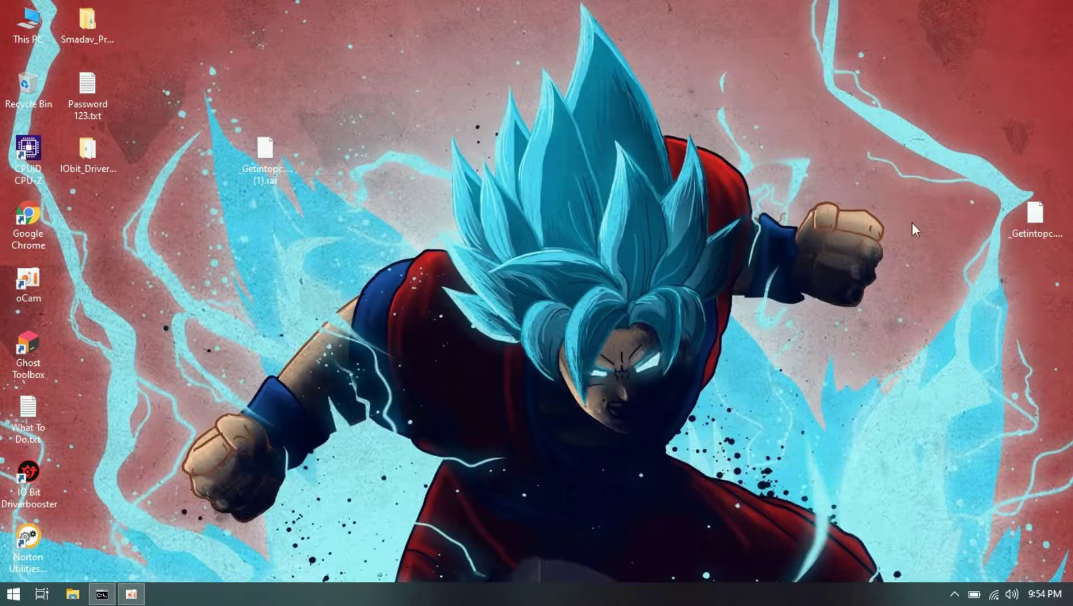
{"action": "right_click", "coordinate": [627, 184]}
{"action": "left_click", "coordinate": [683, 233]}
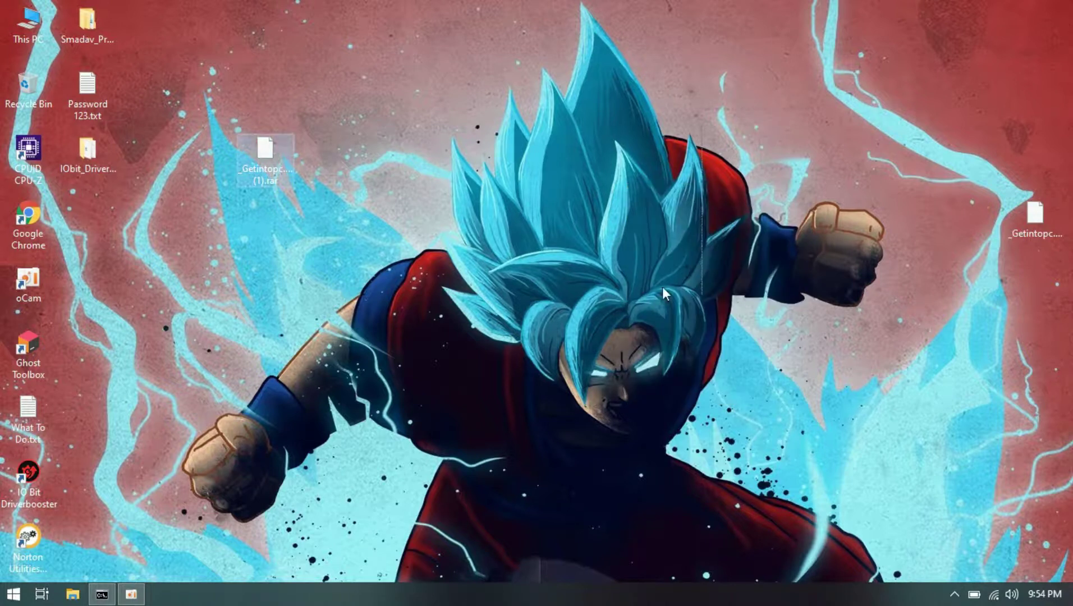
{"action": "left_click_drag", "start_coordinate": [663, 286], "coordinate": [1051, 337]}
{"action": "right_click", "coordinate": [1031, 213]}
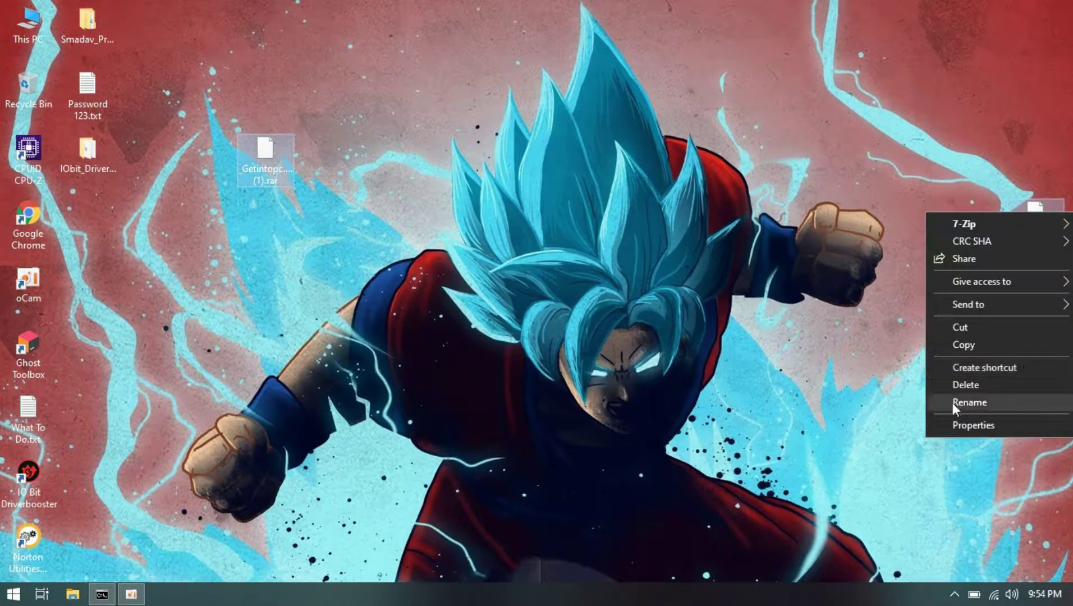
{"action": "left_click", "coordinate": [960, 328]}
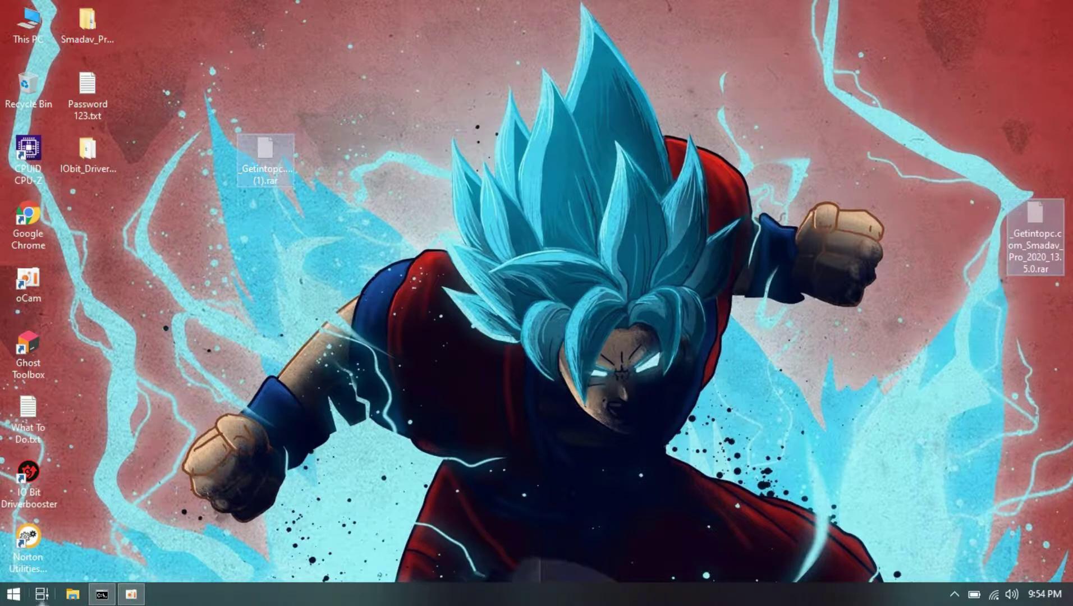
{"action": "left_click", "coordinate": [62, 601]}
Step: Navigate File Explorer to F:\GODSBATTLE\SETUPS\SOFTWARES
{"action": "left_click", "coordinate": [73, 595]}
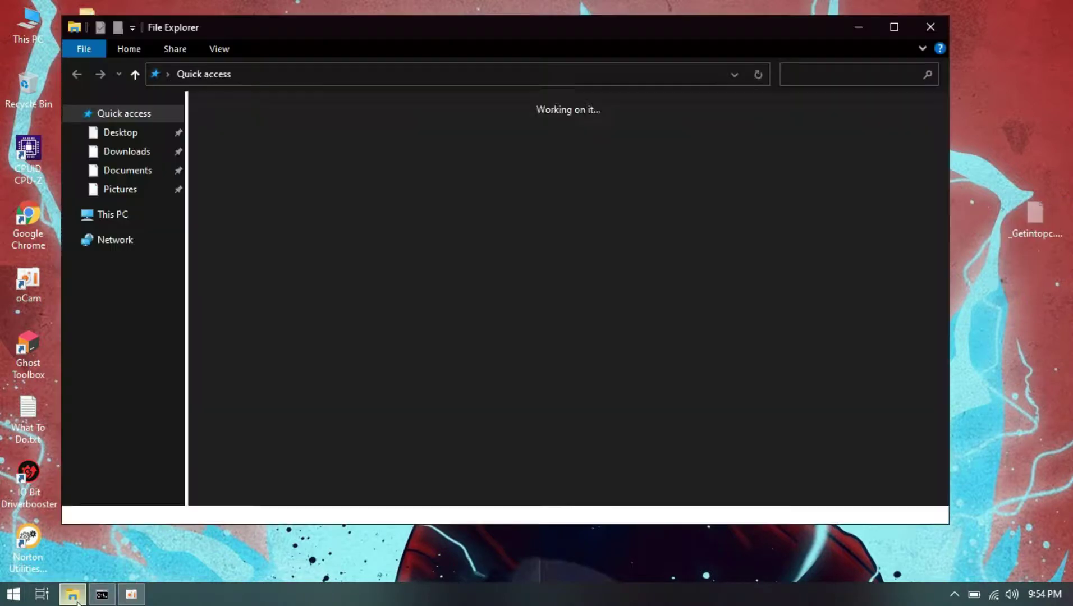
{"action": "left_click", "coordinate": [126, 252]}
{"action": "left_click", "coordinate": [124, 271]}
{"action": "double_click", "coordinate": [270, 177]}
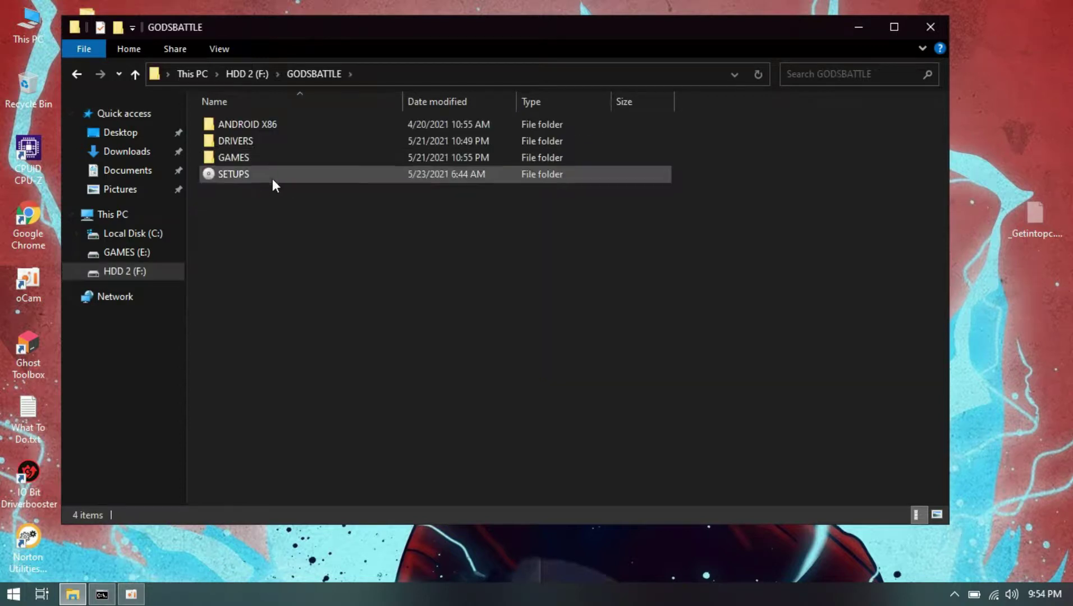
{"action": "double_click", "coordinate": [273, 176]}
{"action": "left_click", "coordinate": [272, 130]}
{"action": "double_click", "coordinate": [276, 130]}
Step: Paste the archives into SOFTWARES replacing duplicates, then delete the leftover desktop items
{"action": "right_click", "coordinate": [703, 174]}
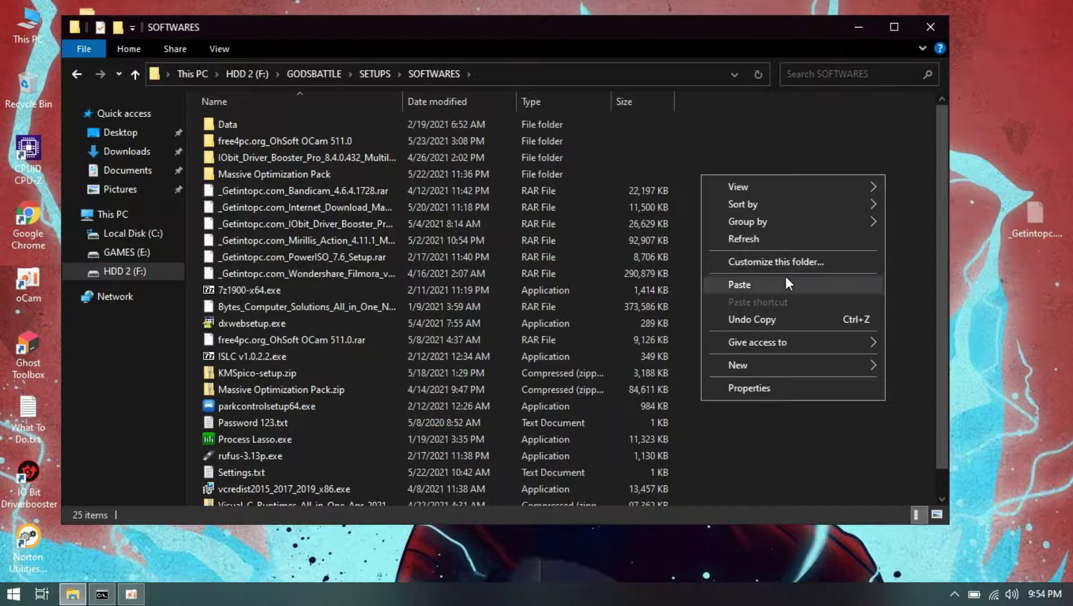
{"action": "left_click", "coordinate": [786, 285]}
{"action": "left_click", "coordinate": [930, 27]}
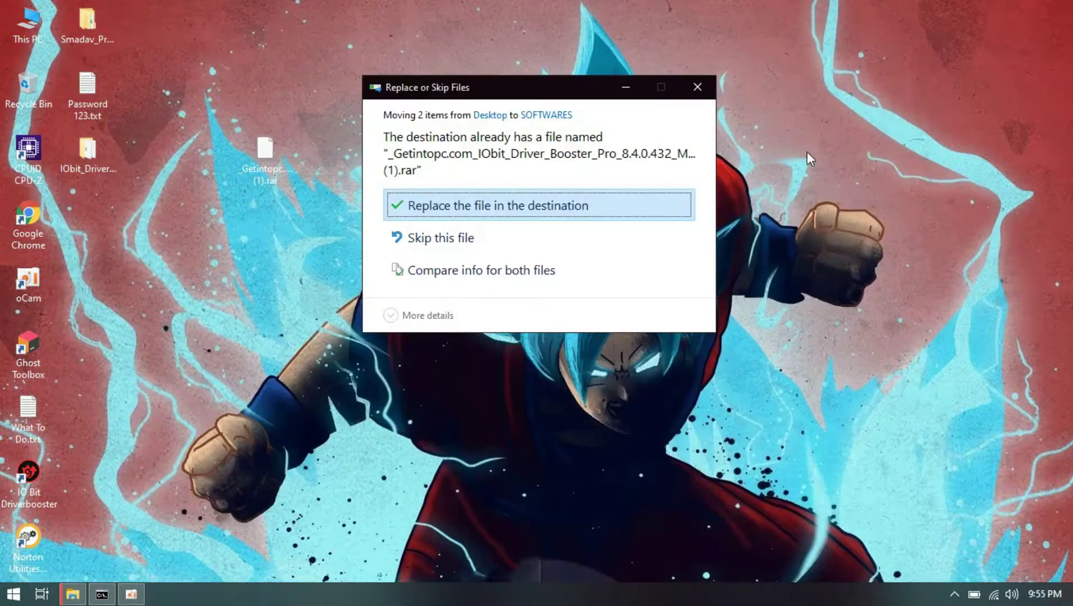
{"action": "left_click", "coordinate": [668, 205]}
{"action": "right_click", "coordinate": [309, 96]}
{"action": "left_click", "coordinate": [330, 138]}
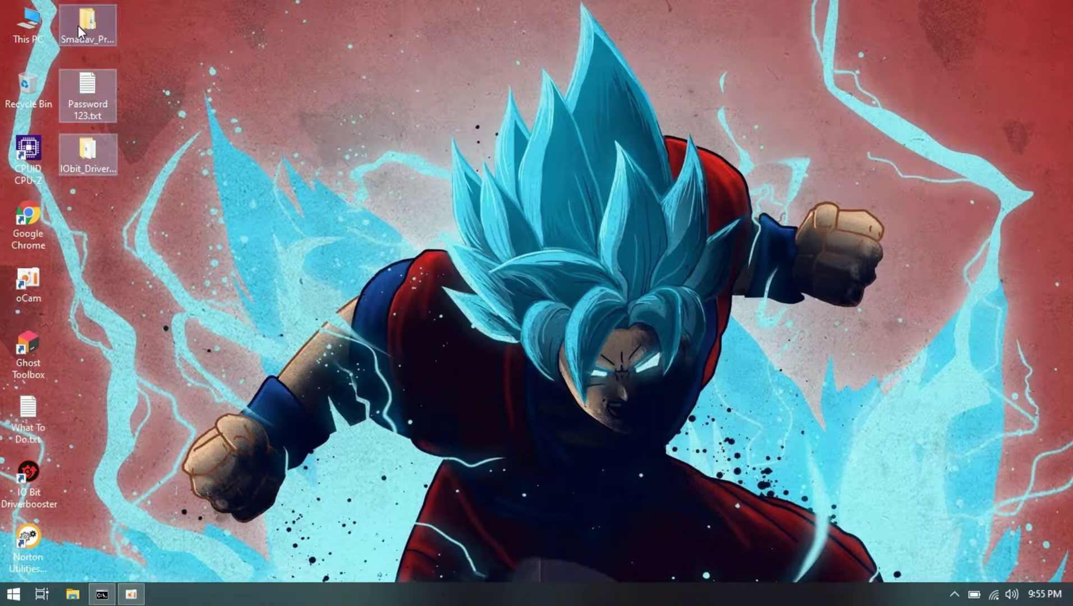
{"action": "key", "text": "shift+Delete"}
{"action": "key", "text": "Return"}
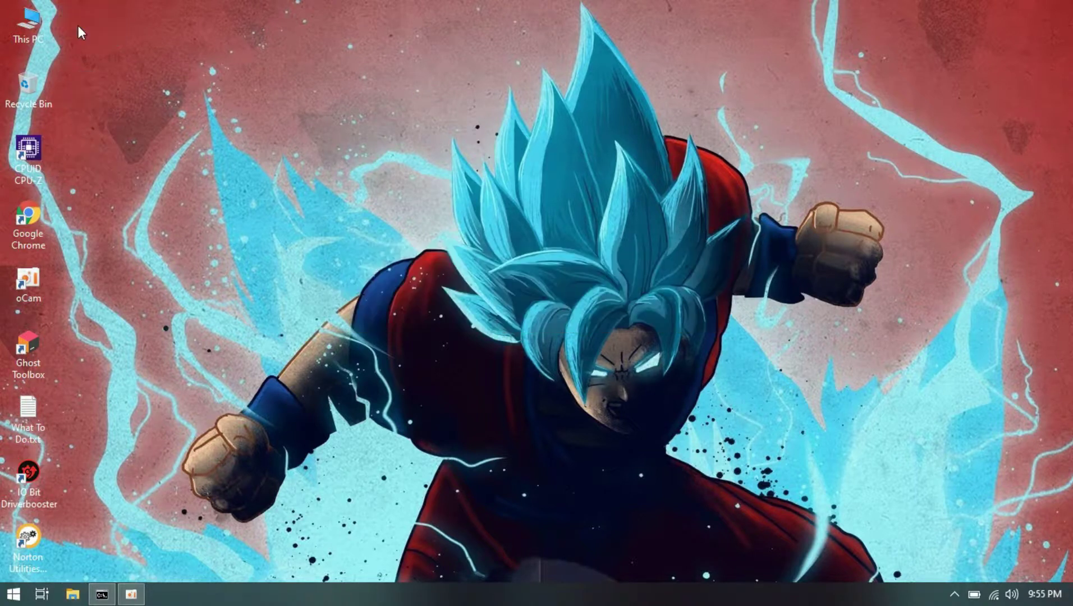
{"action": "right_click", "coordinate": [78, 25]}
{"action": "left_click", "coordinate": [125, 83]}
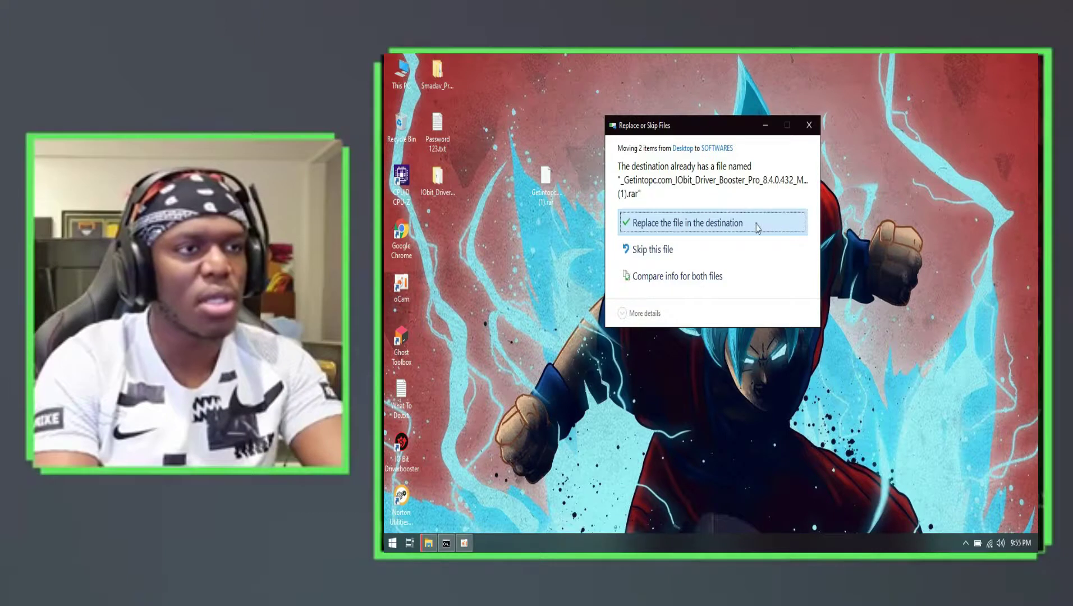
{"action": "left_click", "coordinate": [756, 227]}
{"action": "right_click", "coordinate": [572, 133]}
{"action": "key", "text": "Escape"}
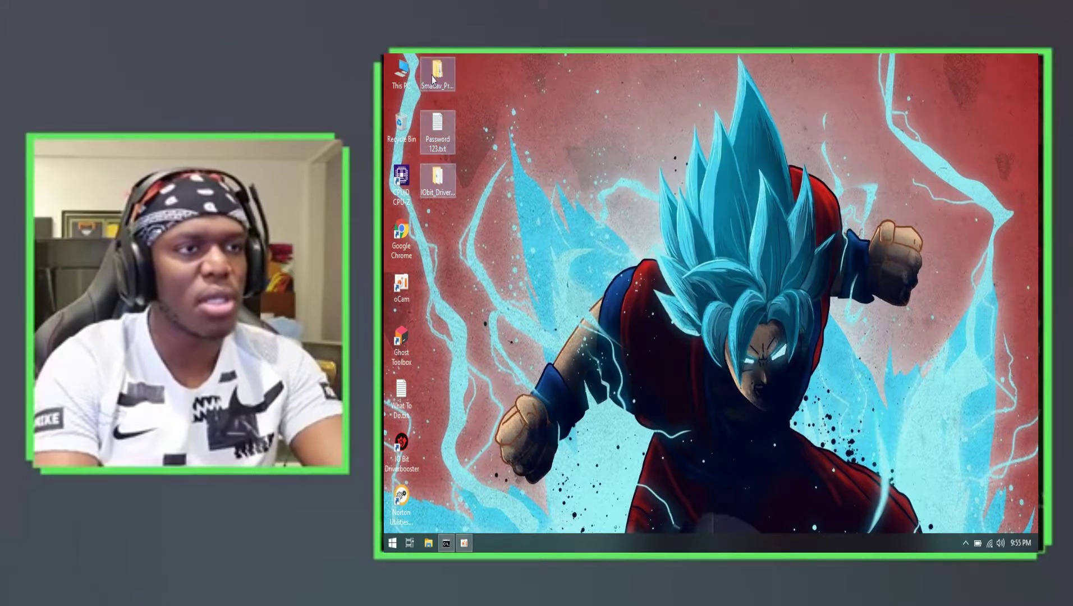
{"action": "key", "text": "shift+Delete"}
{"action": "key", "text": "Return"}
{"action": "right_click", "coordinate": [432, 75]}
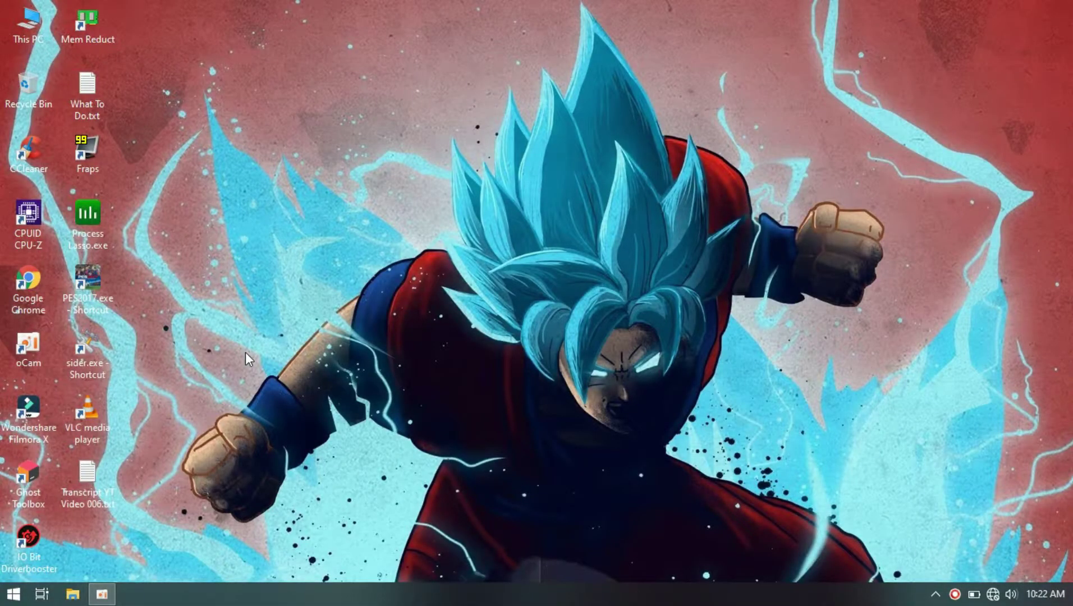
Step: Show Power Options full screen and collapse the additional power plans list
{"action": "right_click", "coordinate": [978, 596]}
{"action": "left_click", "coordinate": [978, 563]}
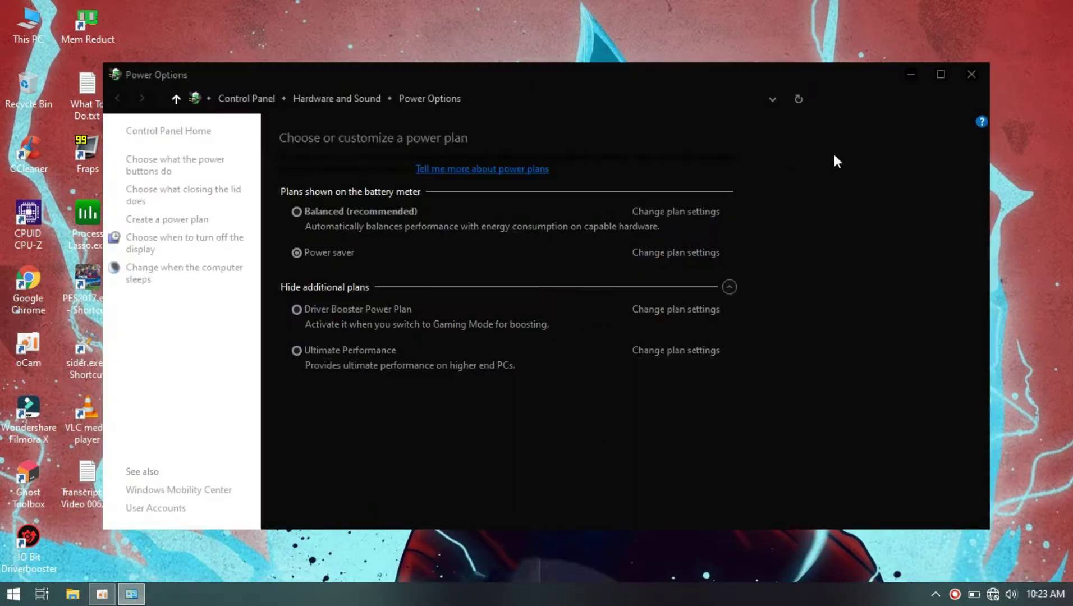
{"action": "left_click", "coordinate": [940, 75]}
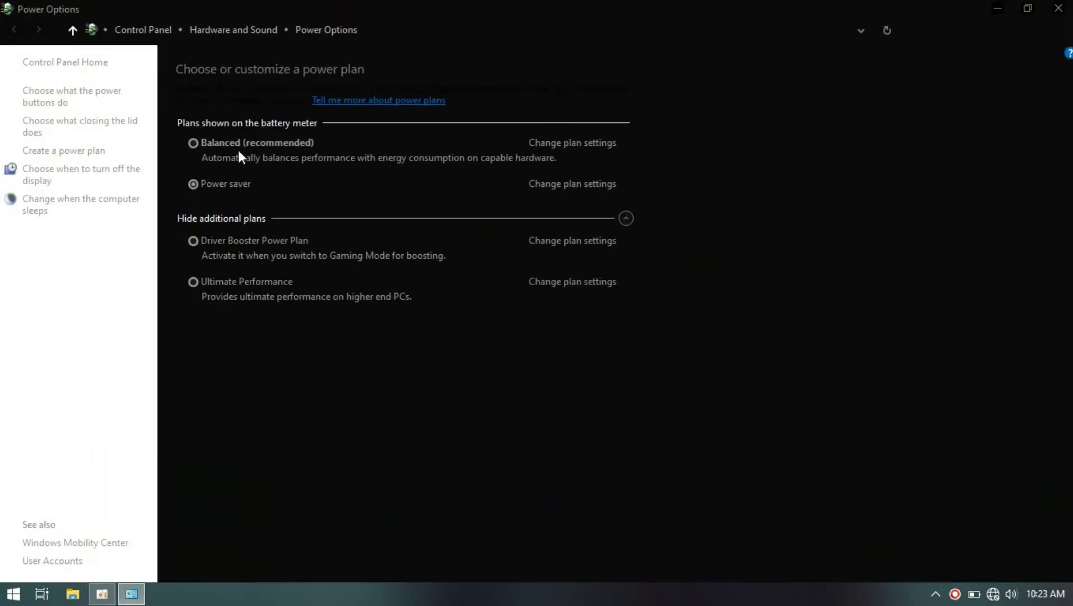
{"action": "left_click", "coordinate": [466, 218]}
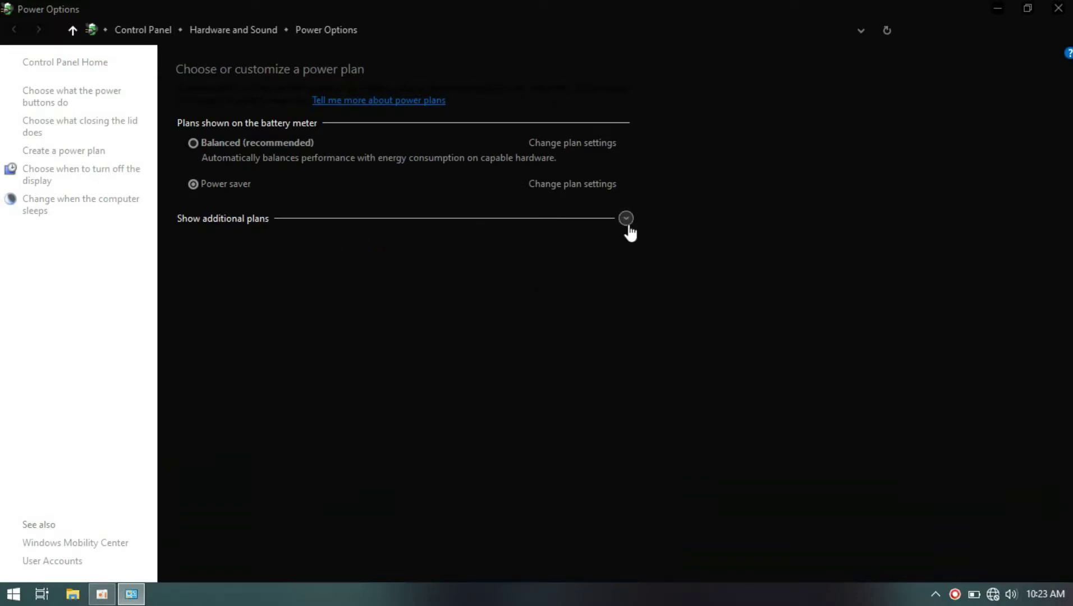